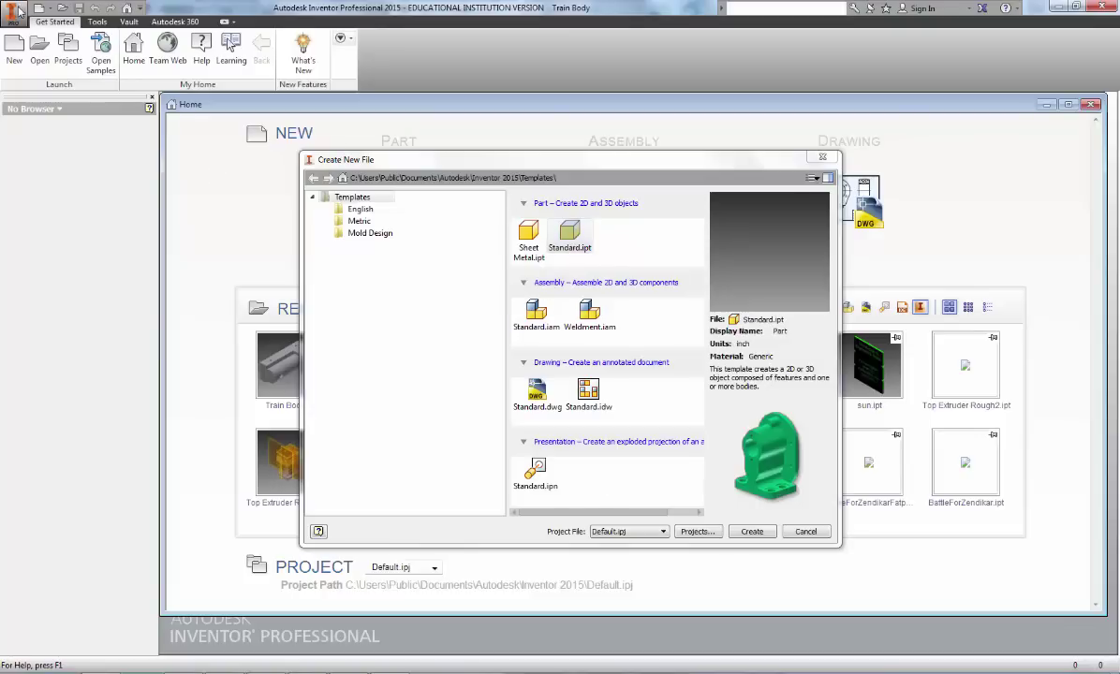
Create a new part from the Standard.ipt template and start a 2D sketch on the horizontal XZ plane
double_click(575, 240)
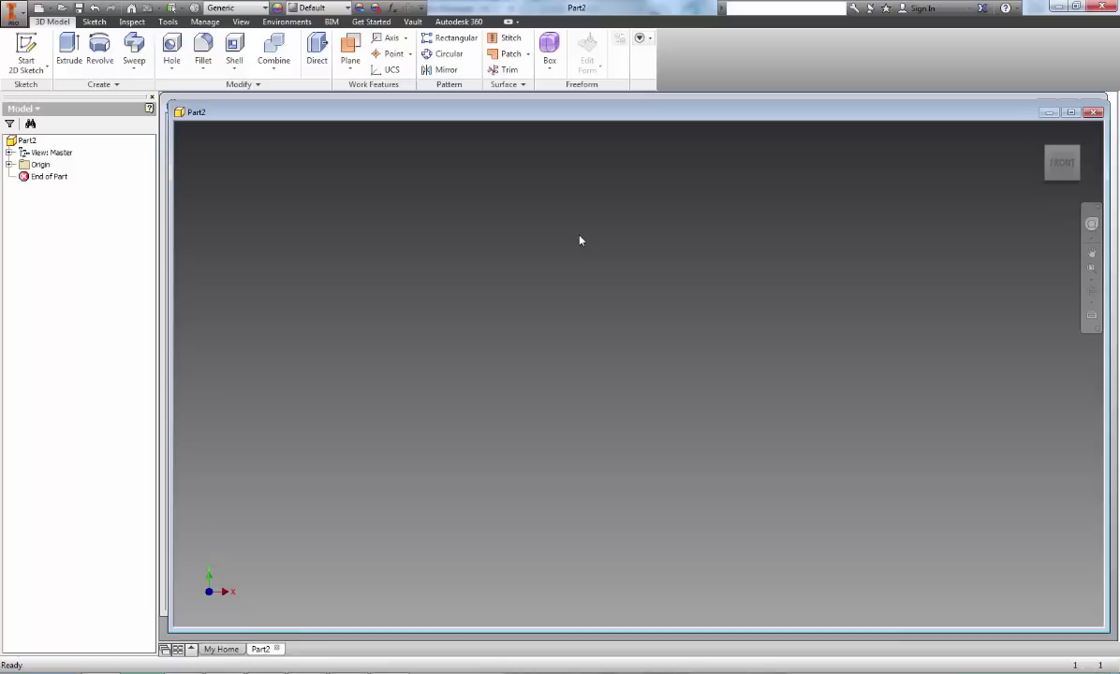
click(26, 43)
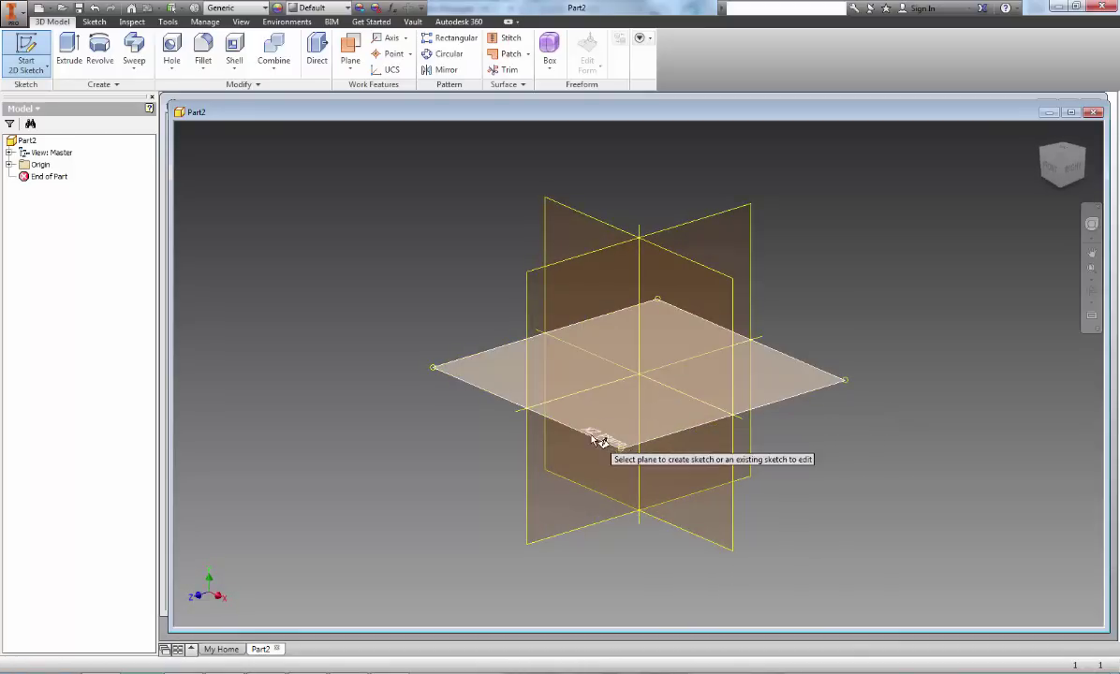
click(600, 442)
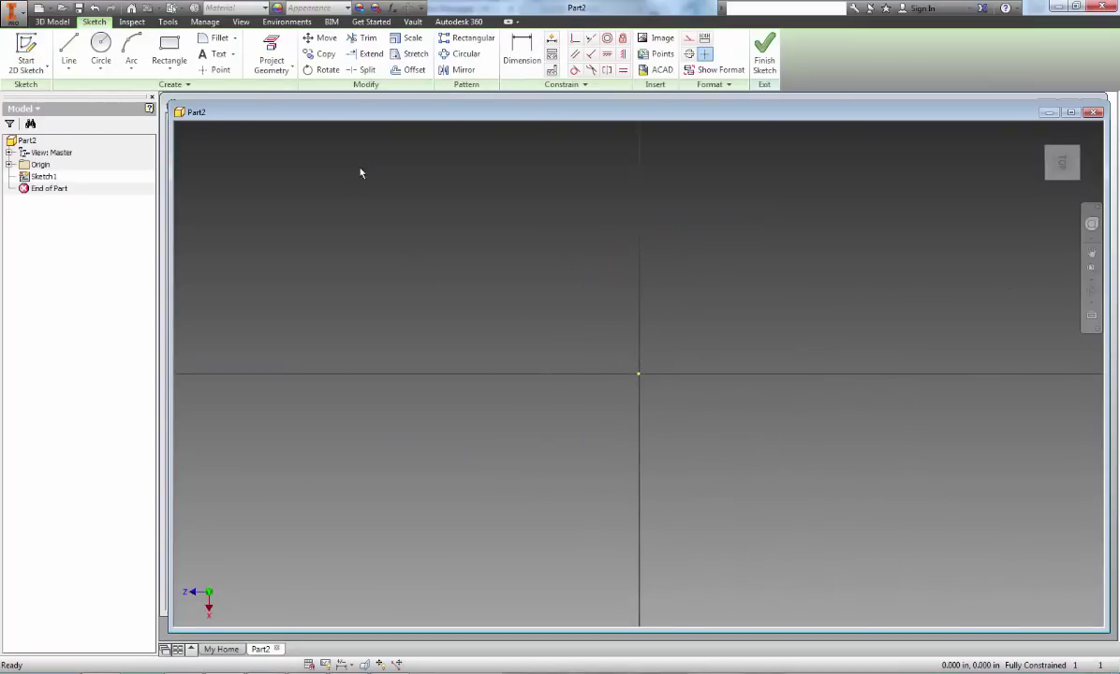
Sketch a two-point rectangle around the origin, about 1.2 in wide
click(170, 51)
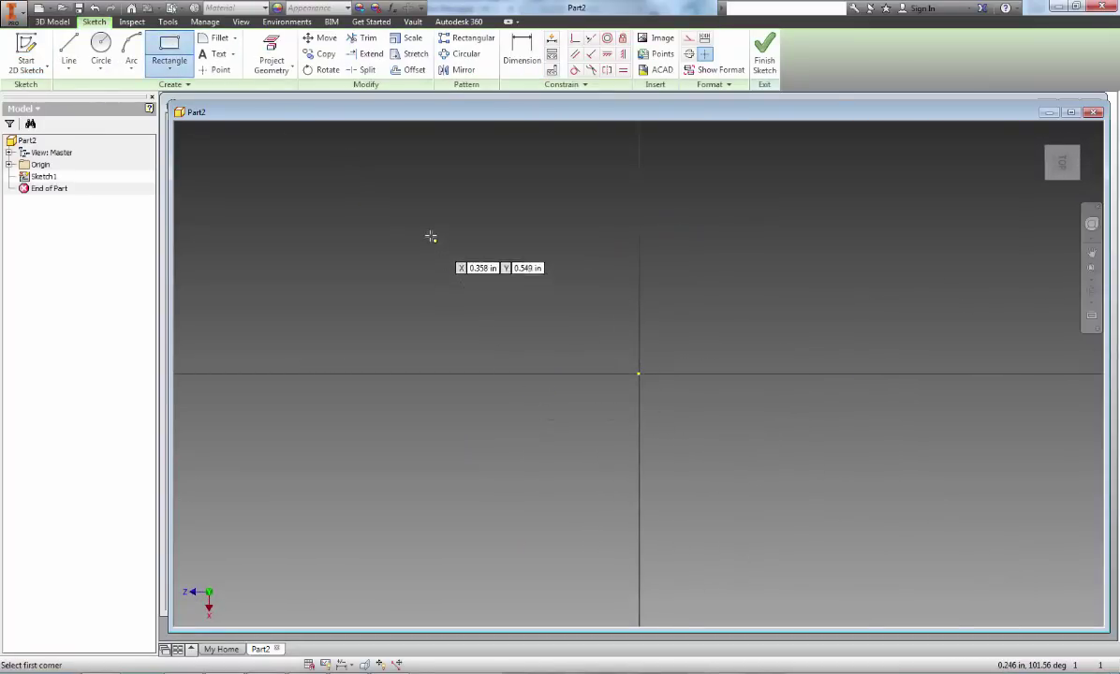
click(431, 237)
click(880, 488)
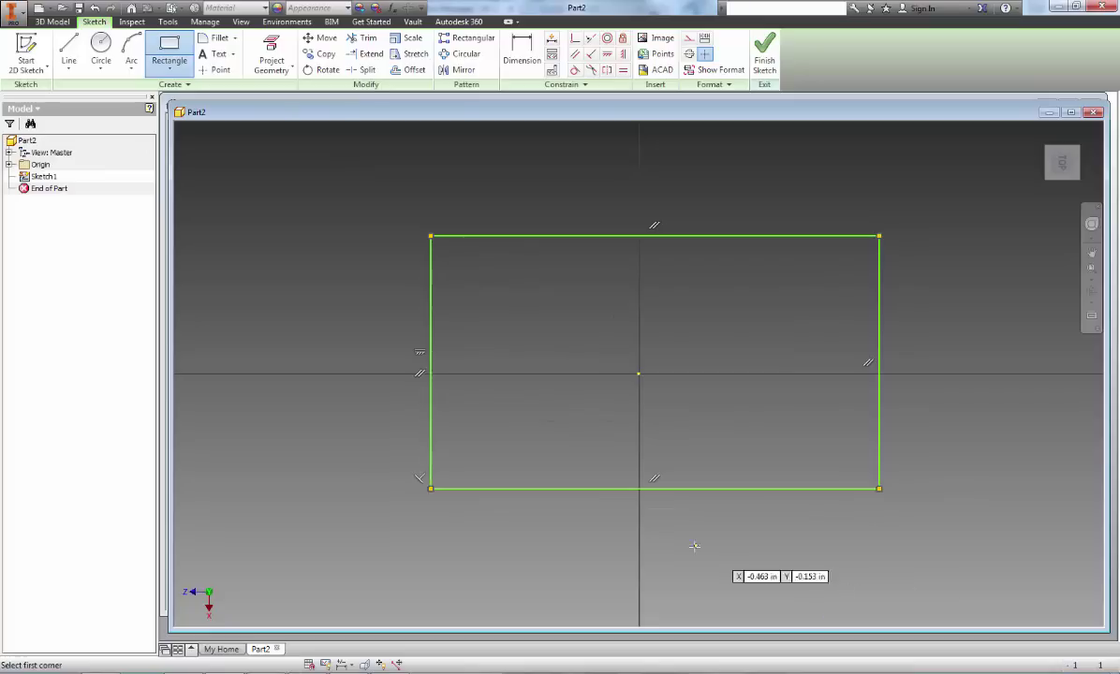
middle_drag(694, 546, 575, 506)
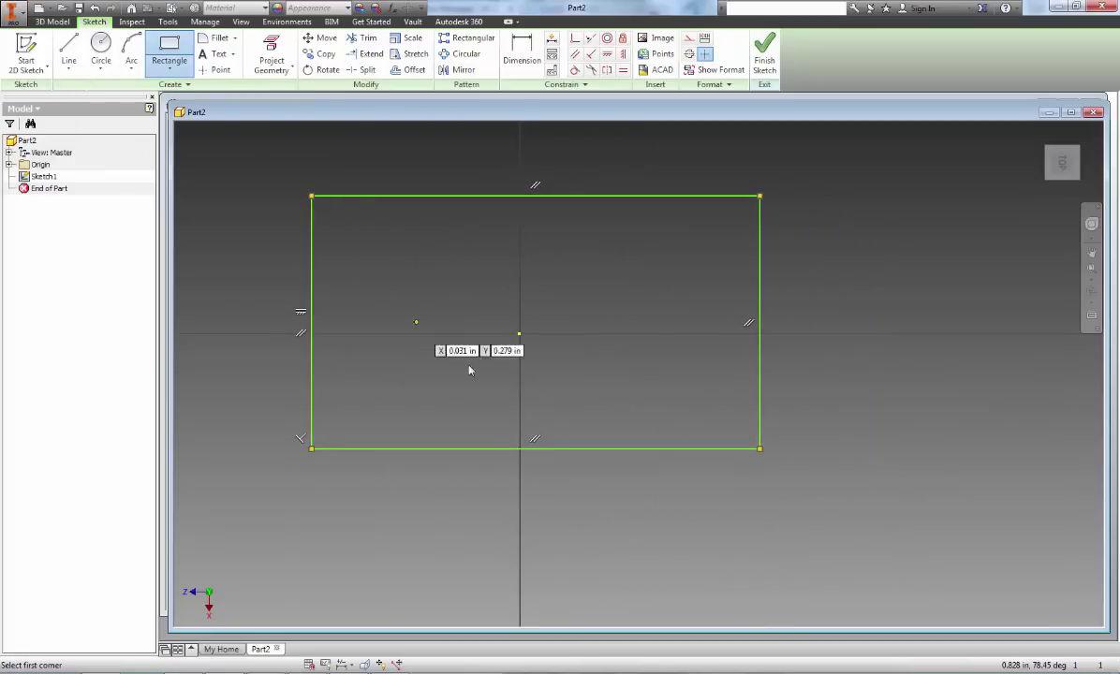
Dimension the rectangle's upper edge and set its width to 3 in
click(528, 47)
middle_drag(588, 270, 582, 321)
click(534, 247)
click(550, 215)
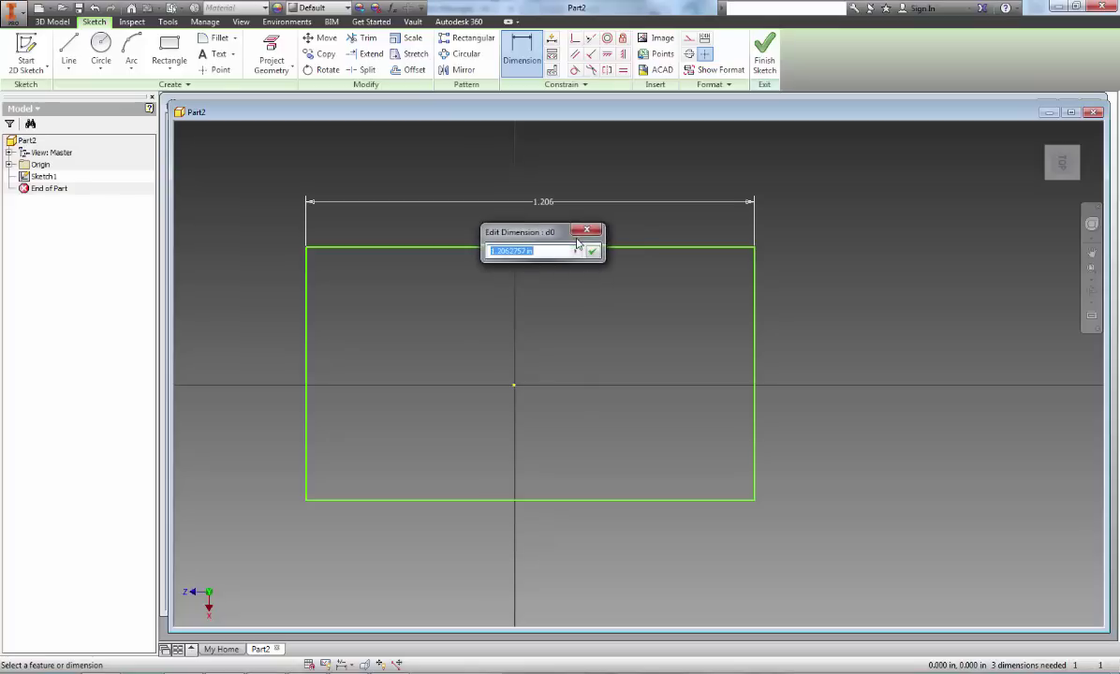
text(3)
key(Return)
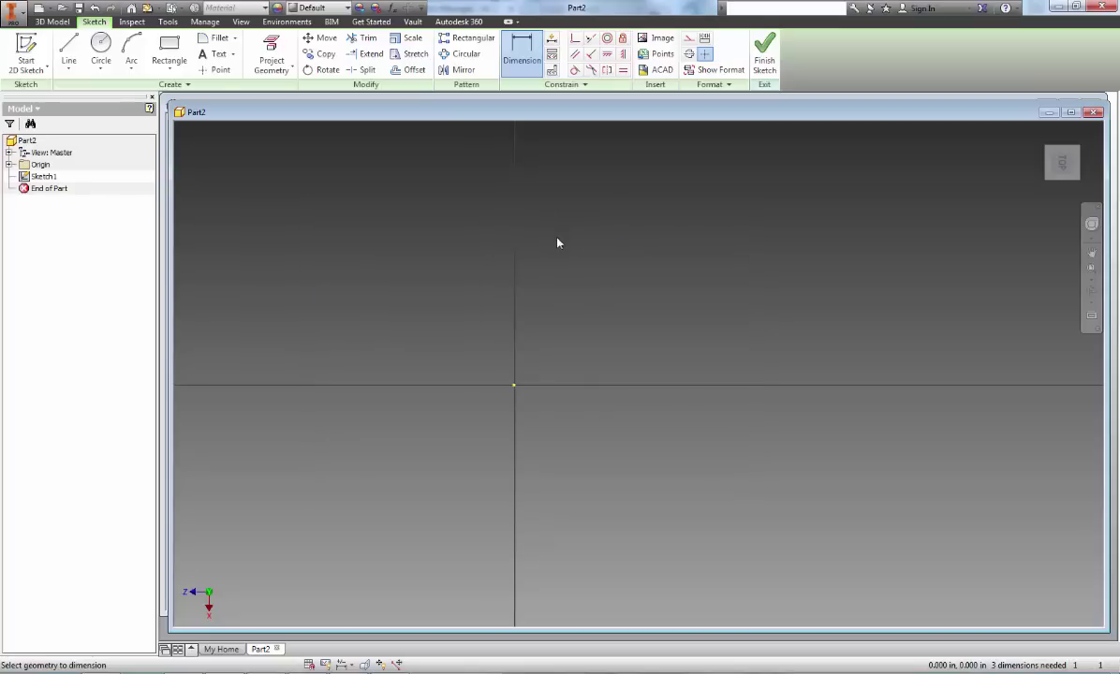
scroll(562, 248, down, 5)
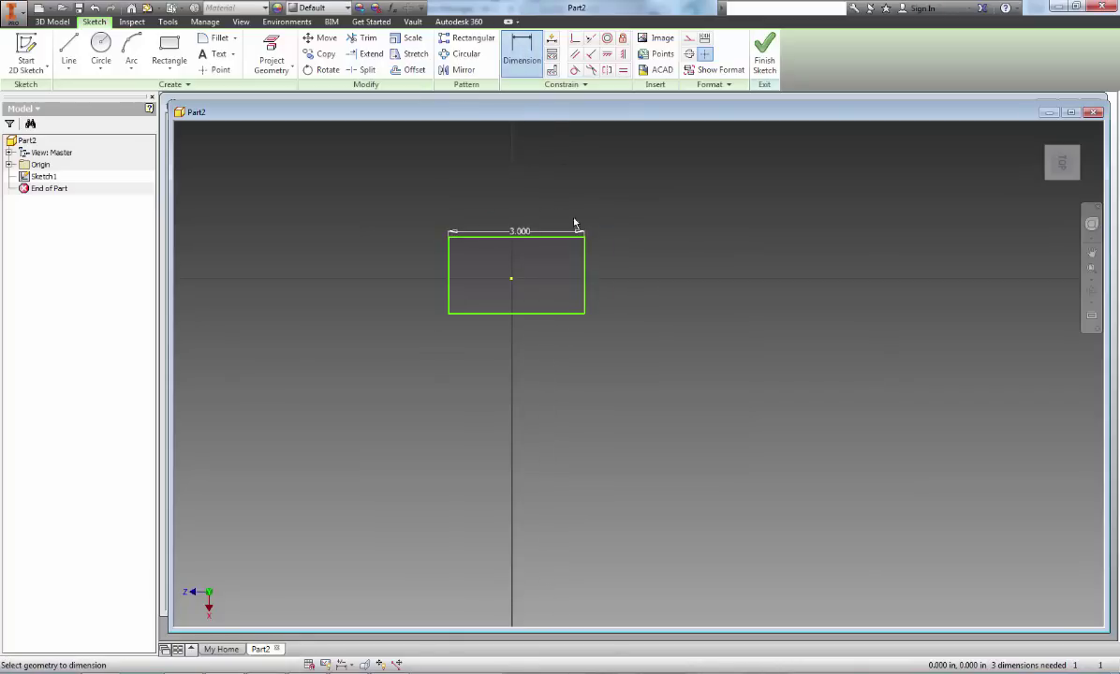
Dimension the rectangle's vertical side, set it to 3 in, and finish the sketch
click(587, 275)
click(613, 277)
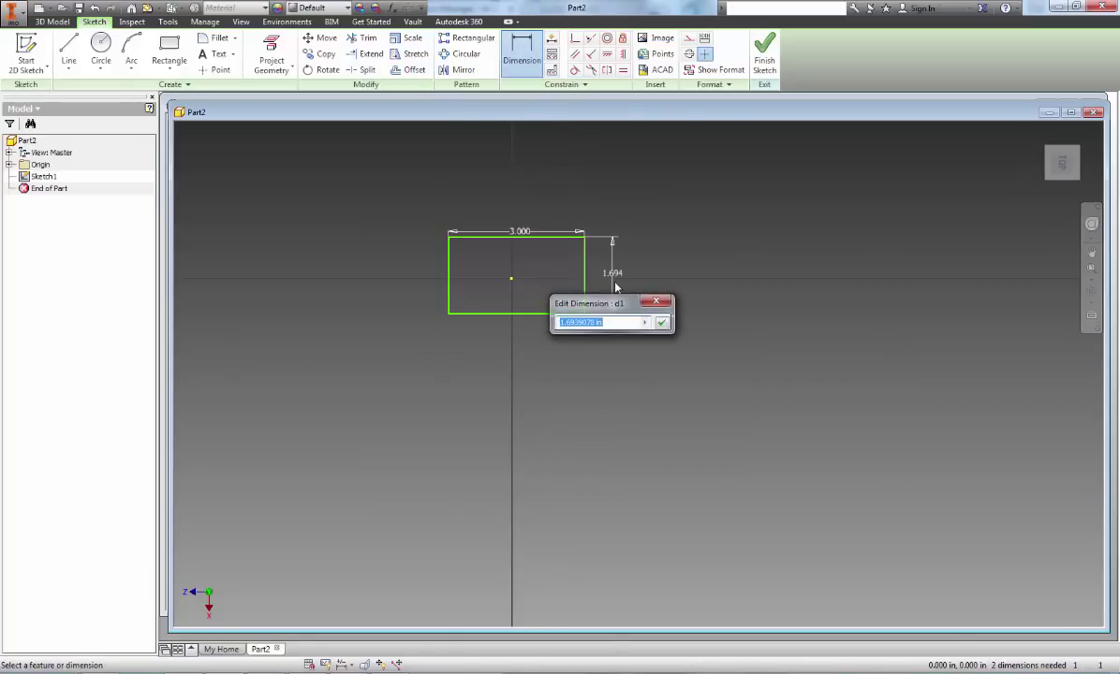
text(3)
key(Return)
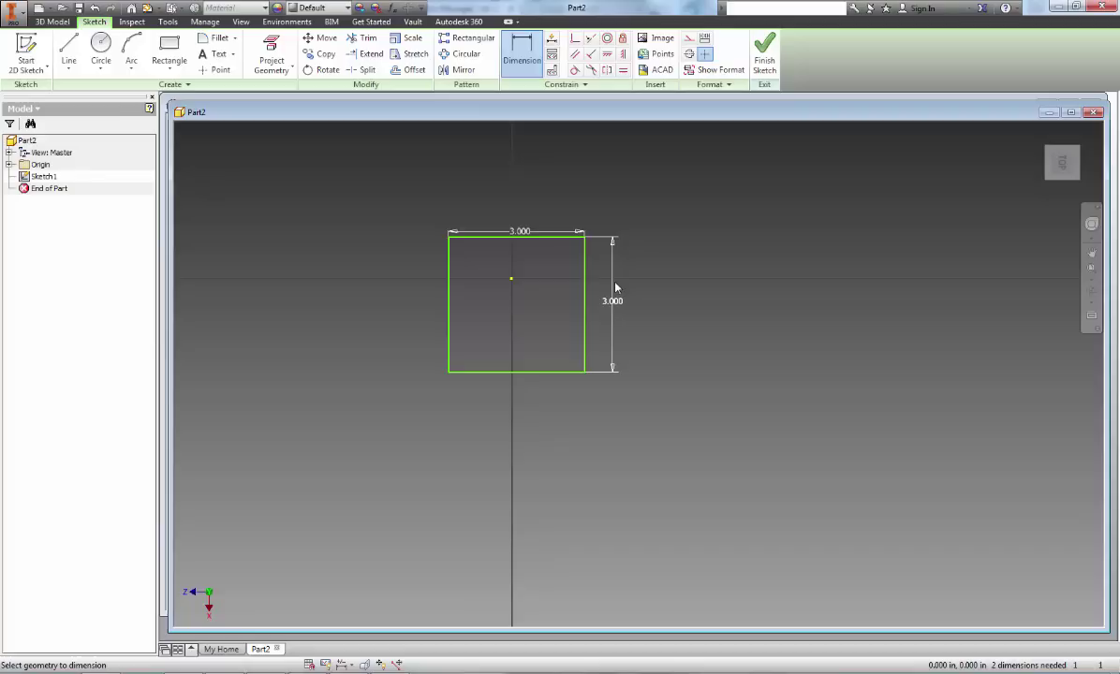
scroll(595, 367, up, 3)
middle_drag(612, 388, 628, 444)
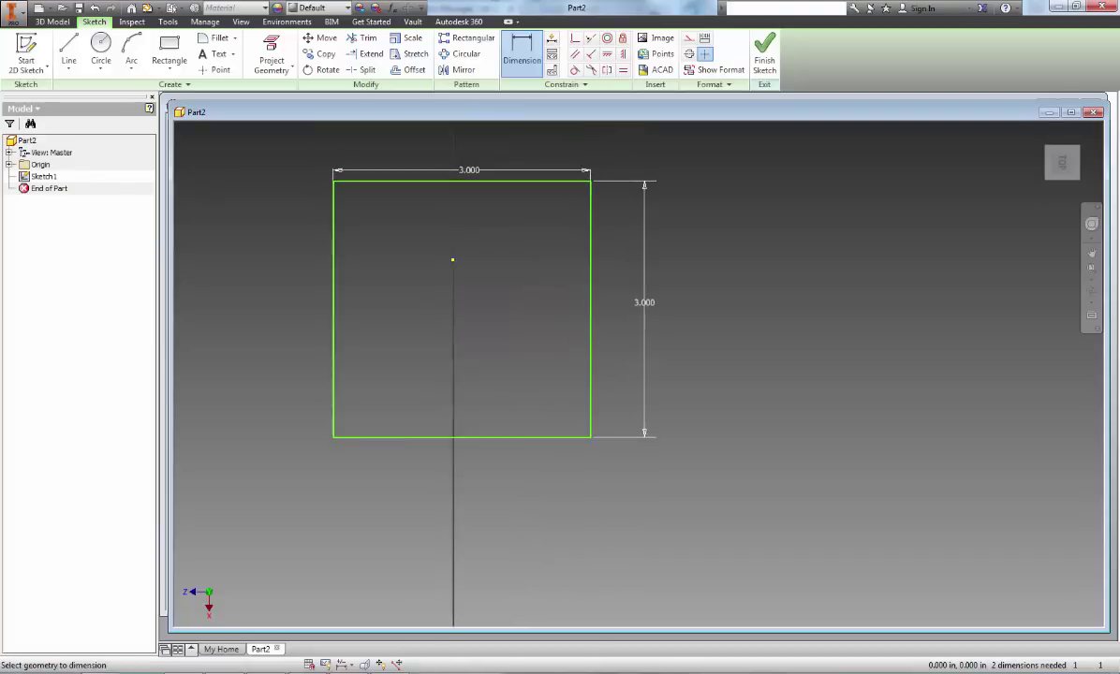
click(765, 57)
Extrude the square profile upward by 2.5 in as a solid block
mouse_move(693, 274)
middle_down()
mouse_move(467, 384)
mouse_move(567, 377)
middle_up()
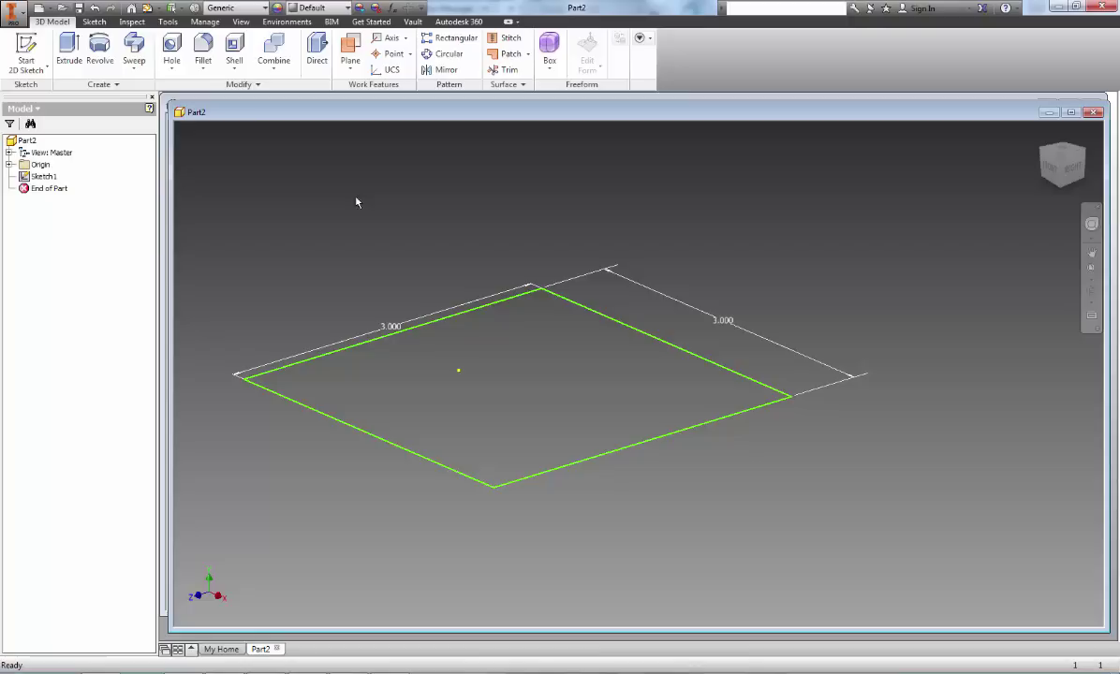
click(65, 48)
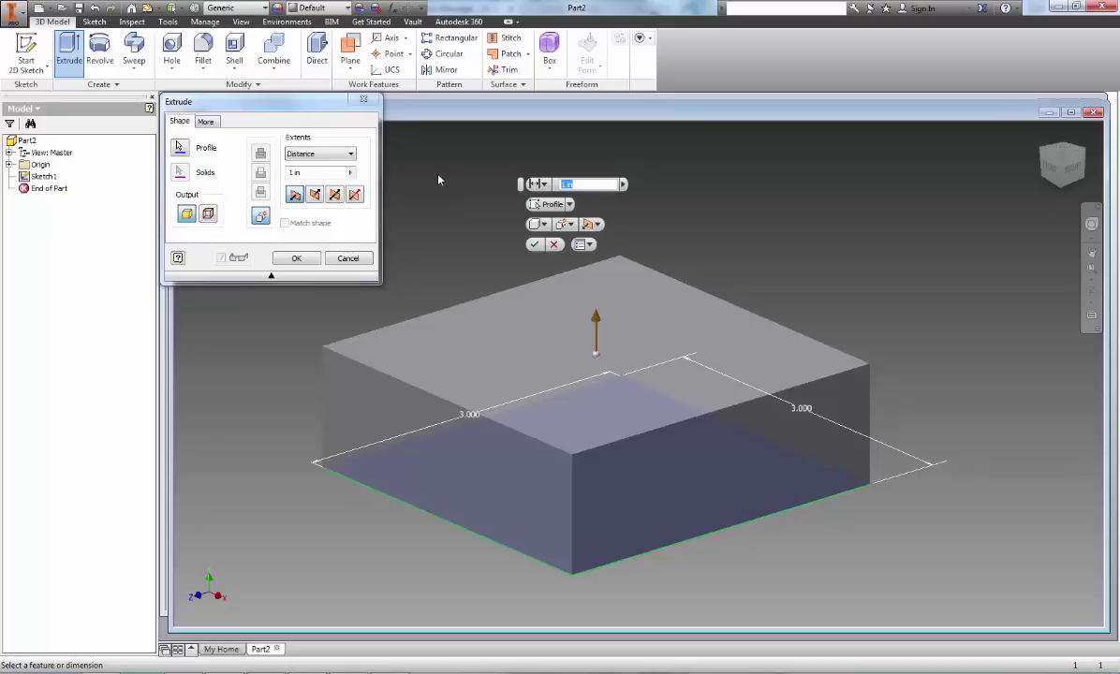
text(2.5)
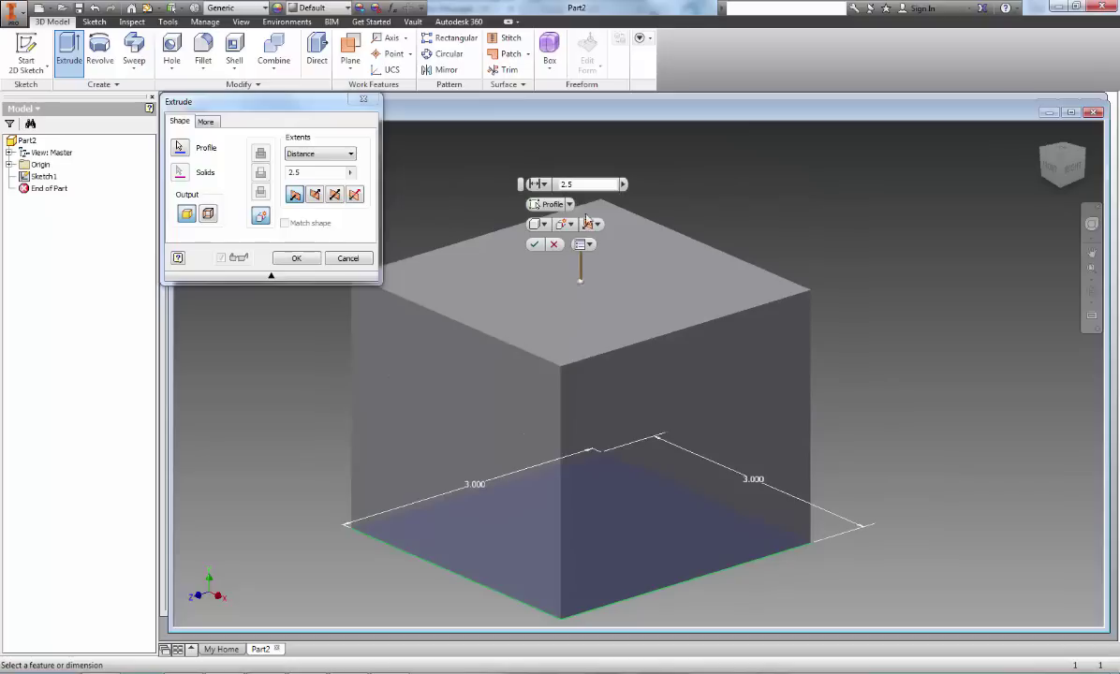
click(535, 245)
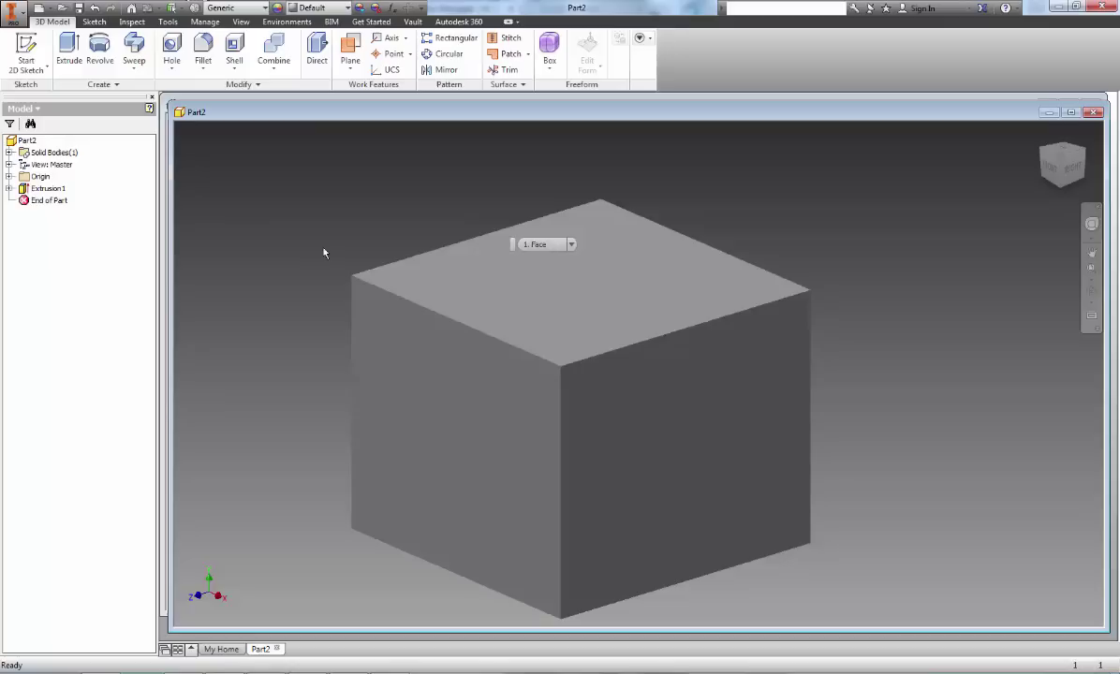
Start a Shell on the block and choose its left side face as the face to remove
middle_drag(326, 245, 327, 219)
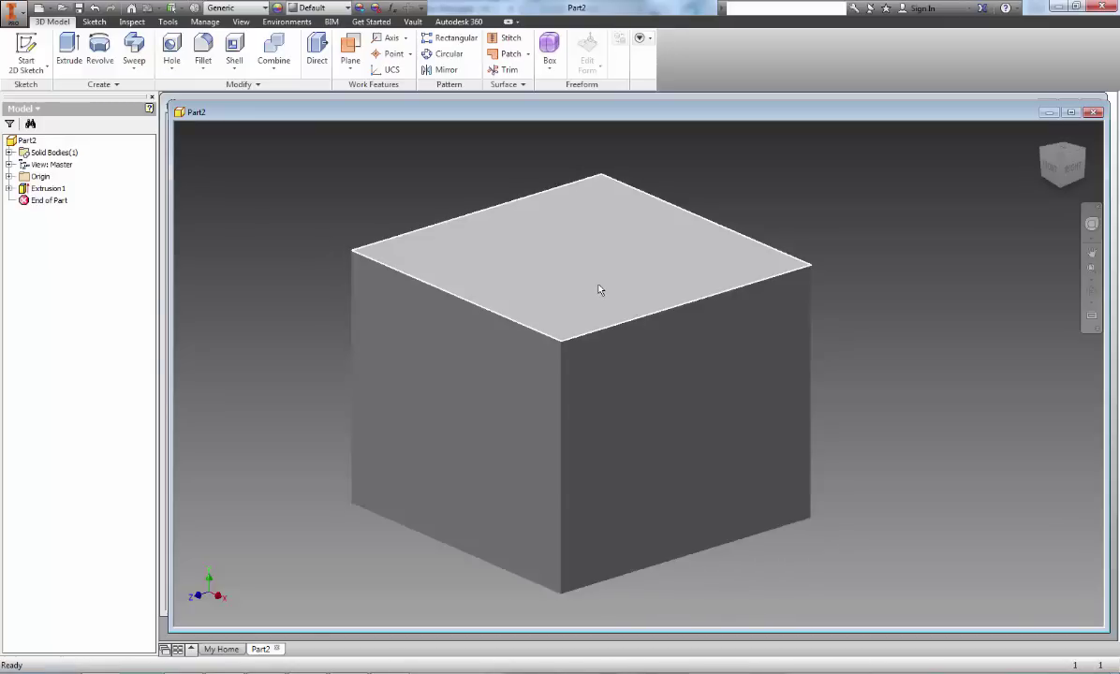
click(233, 45)
shift+middle_drag(597, 302, 545, 337)
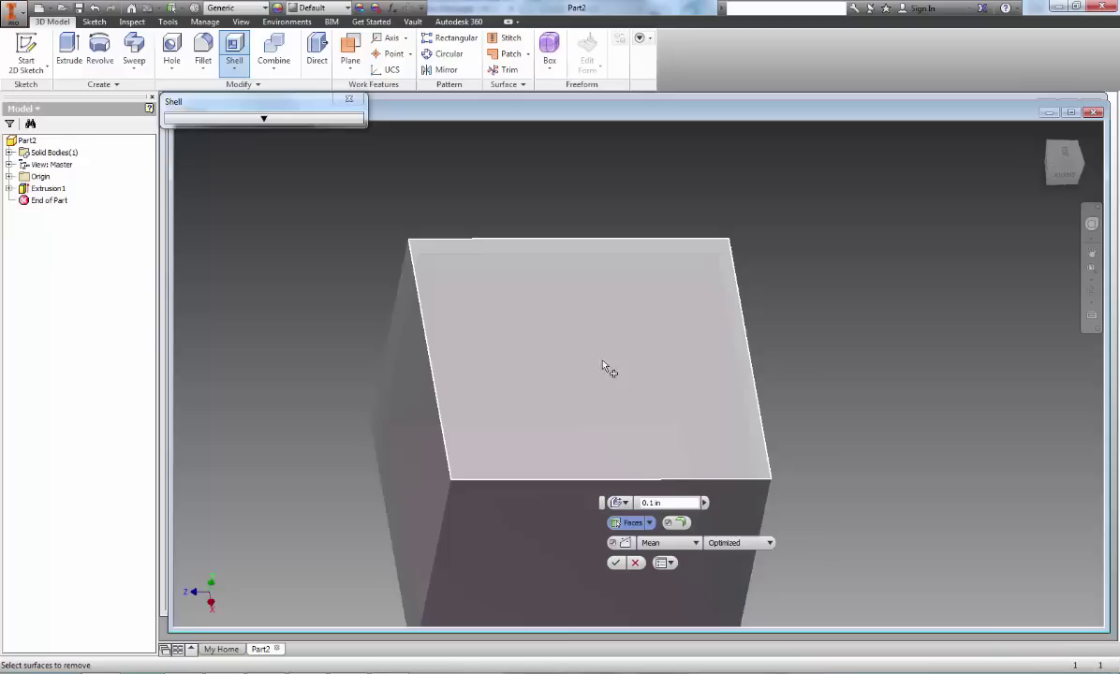
shift+middle_drag(605, 370, 695, 349)
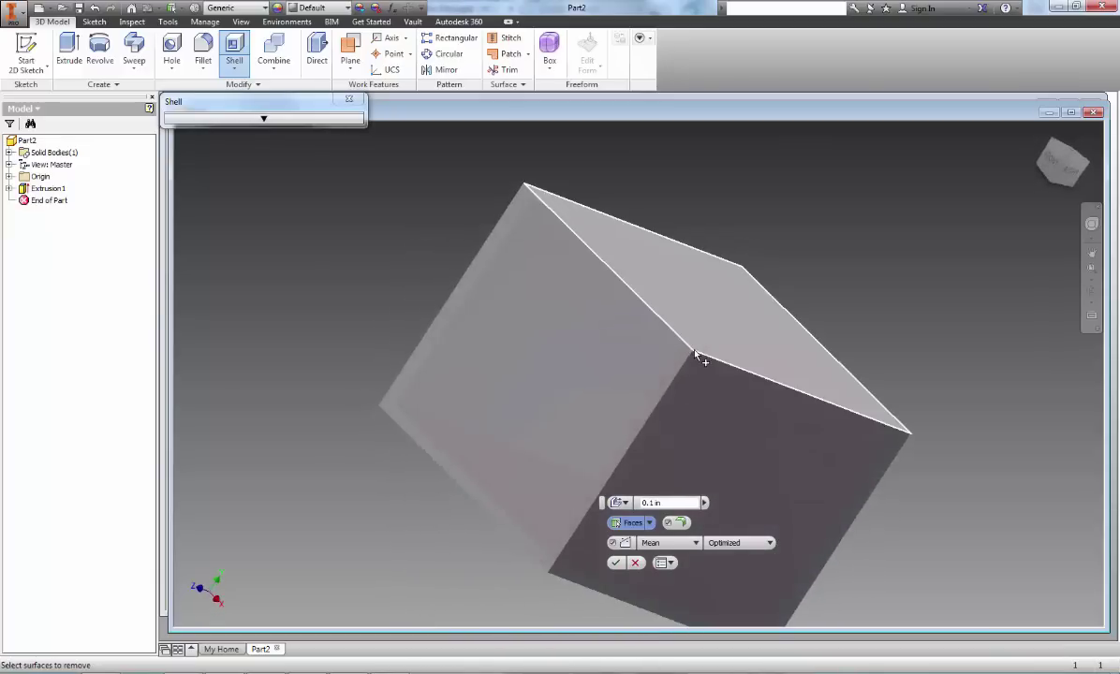
shift+middle_drag(890, 347, 783, 361)
click(554, 361)
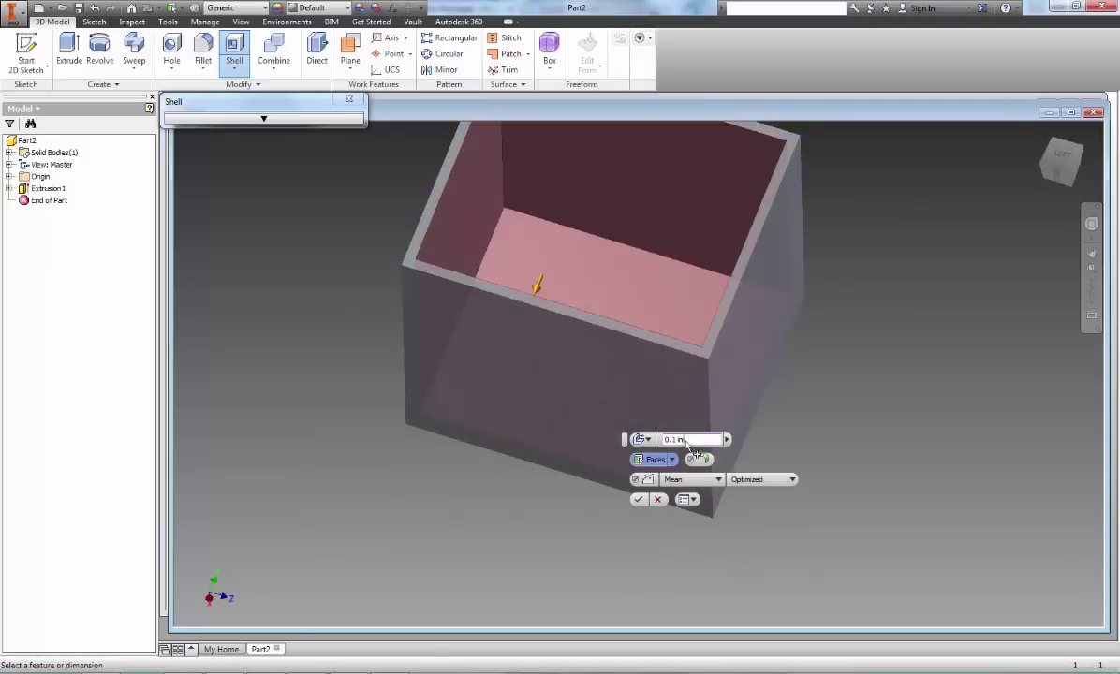
Set the shell wall thickness to 0.2 in and create the shell
double_click(683, 439)
text(.2)
key(Return)
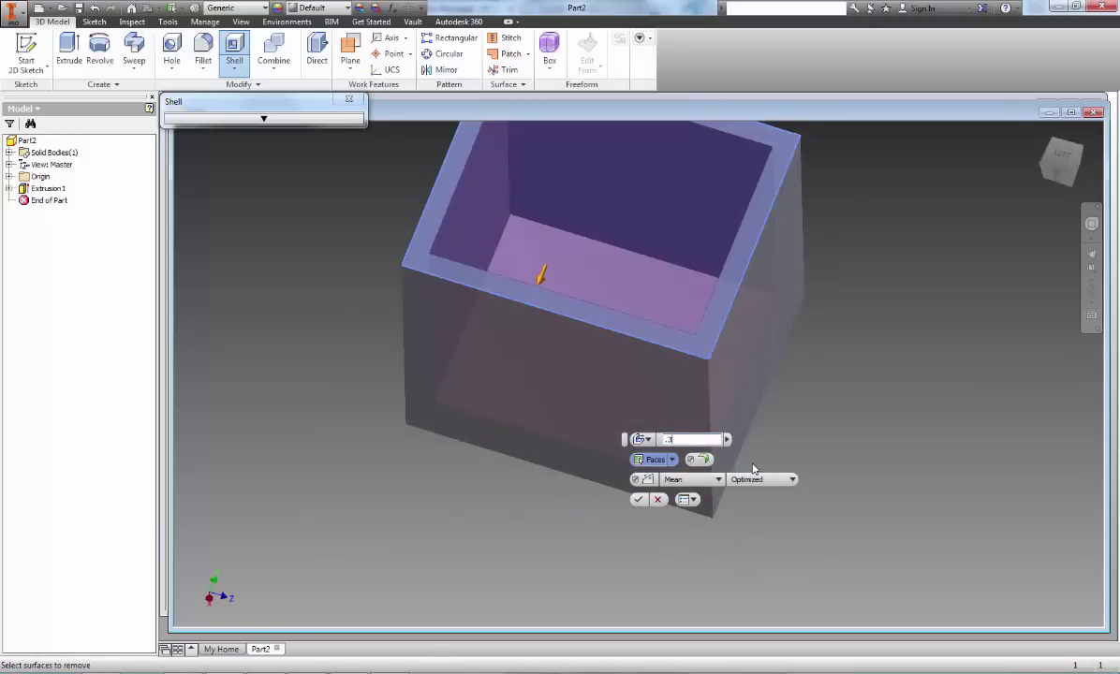
key(Return)
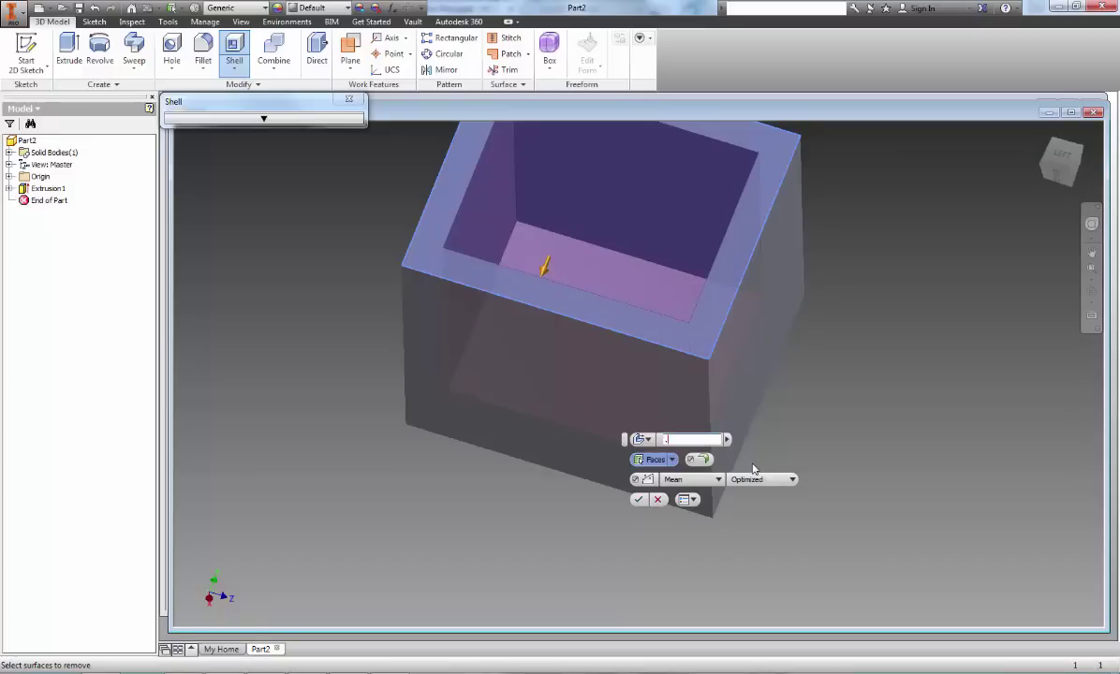
key(BackSpace)
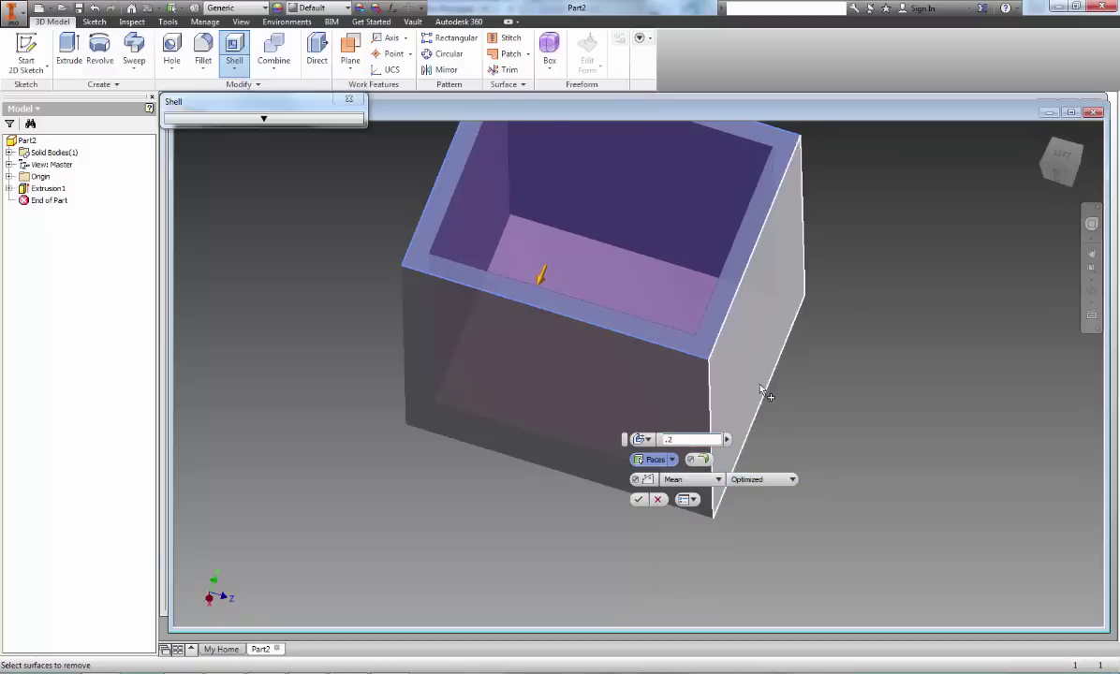
shift+middle_drag(764, 417, 667, 400)
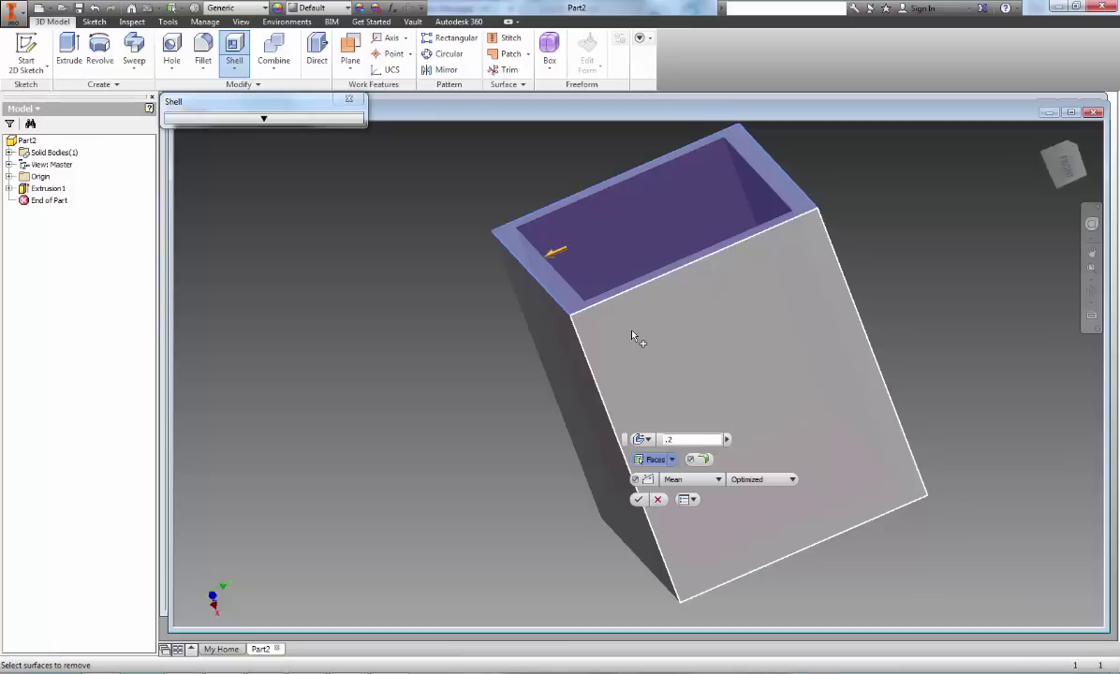
mouse_move(633, 336)
click(638, 499)
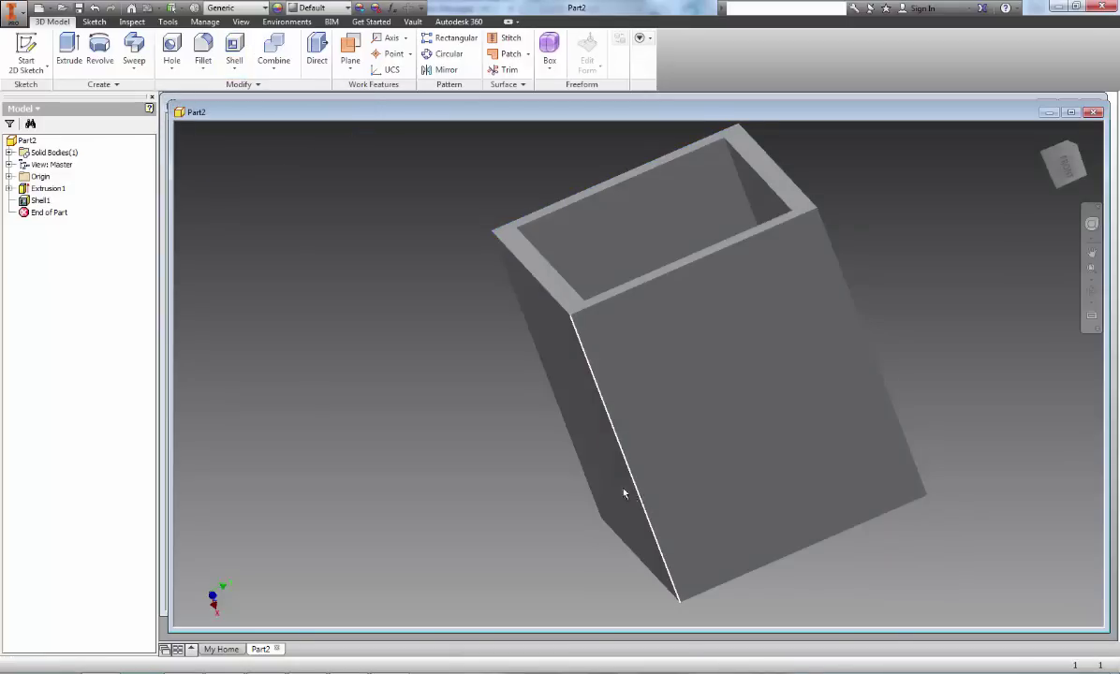
Start a 2D sketch on the rim face around the box opening and project the face's inner and outer outlines
shift+middle_drag(665, 452, 556, 395)
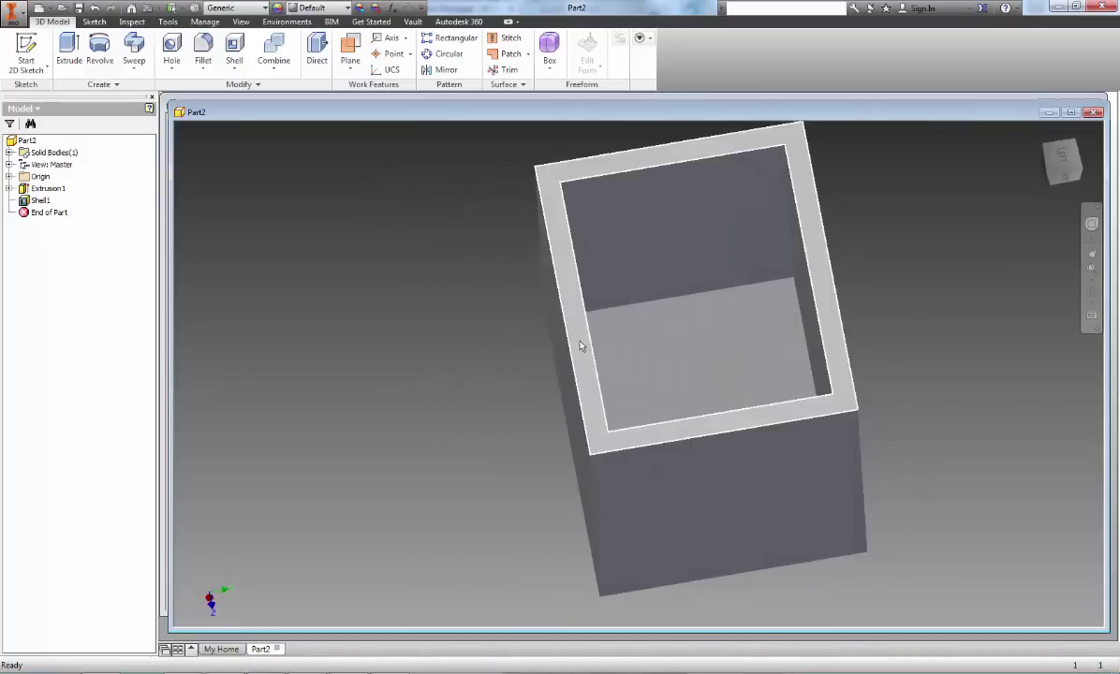
click(27, 52)
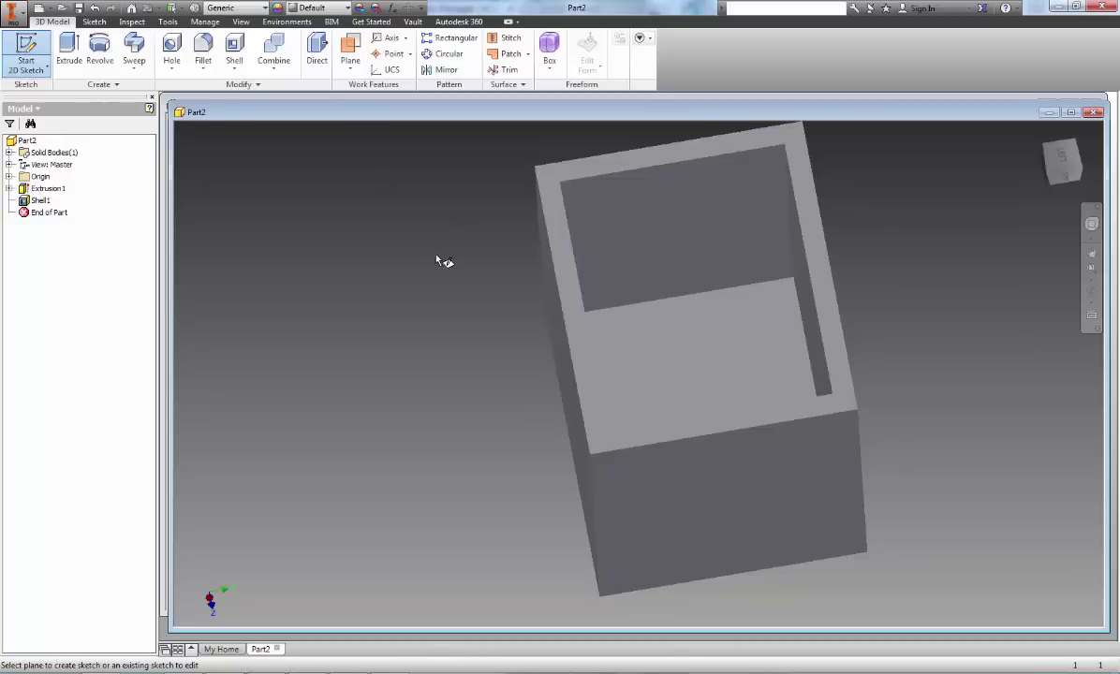
click(559, 207)
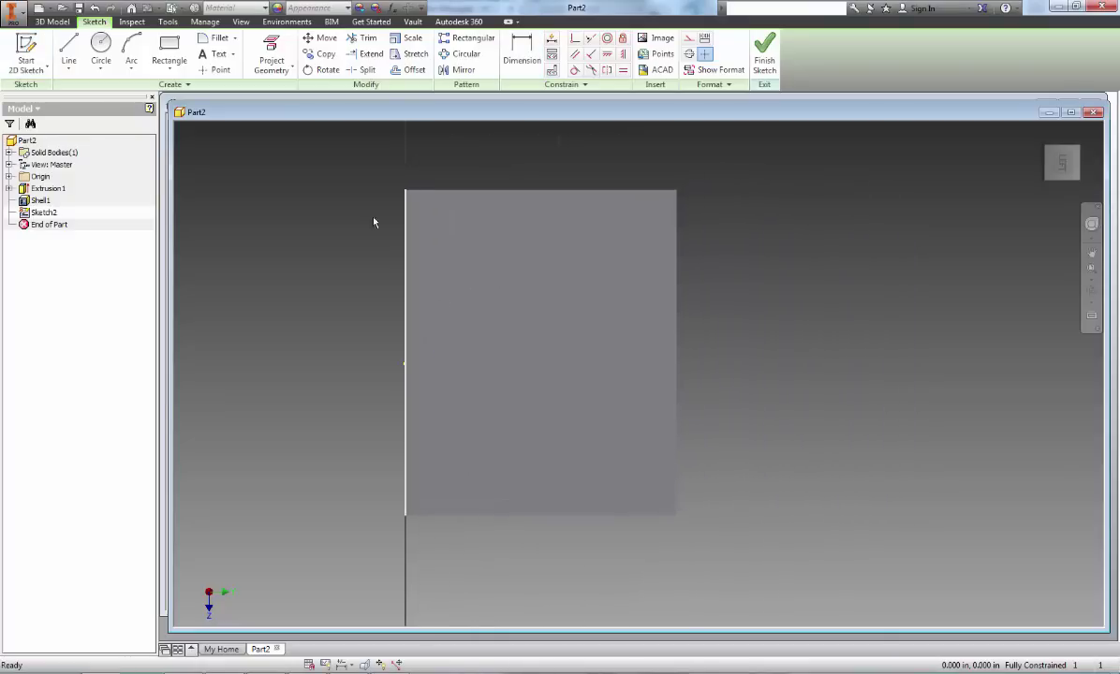
click(271, 52)
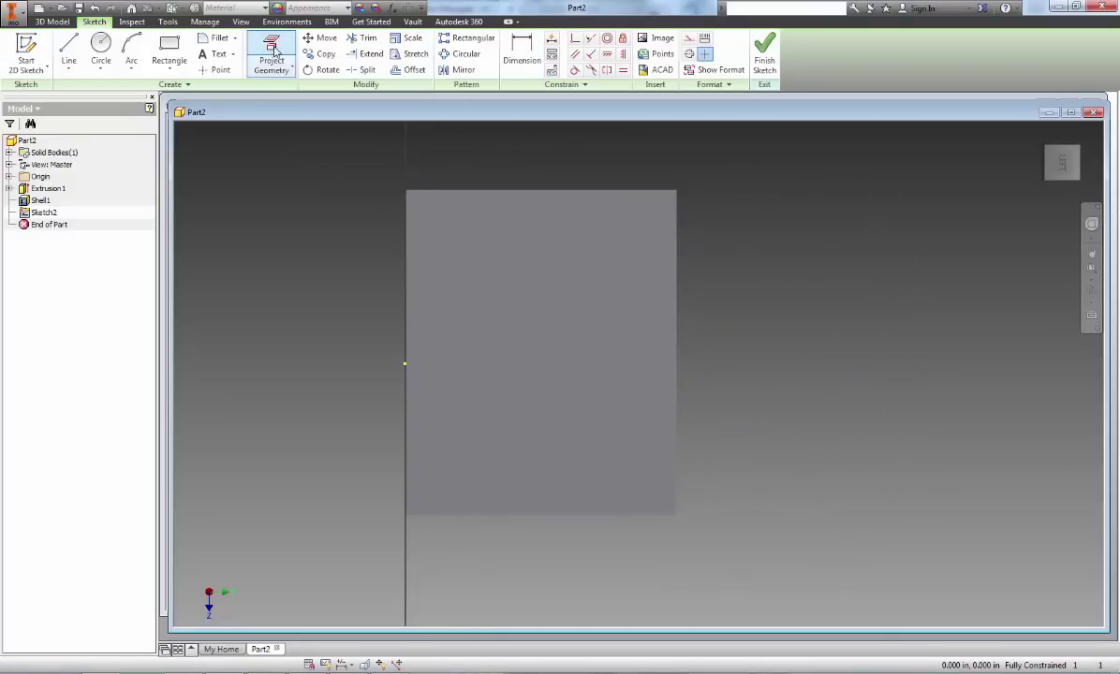
click(414, 200)
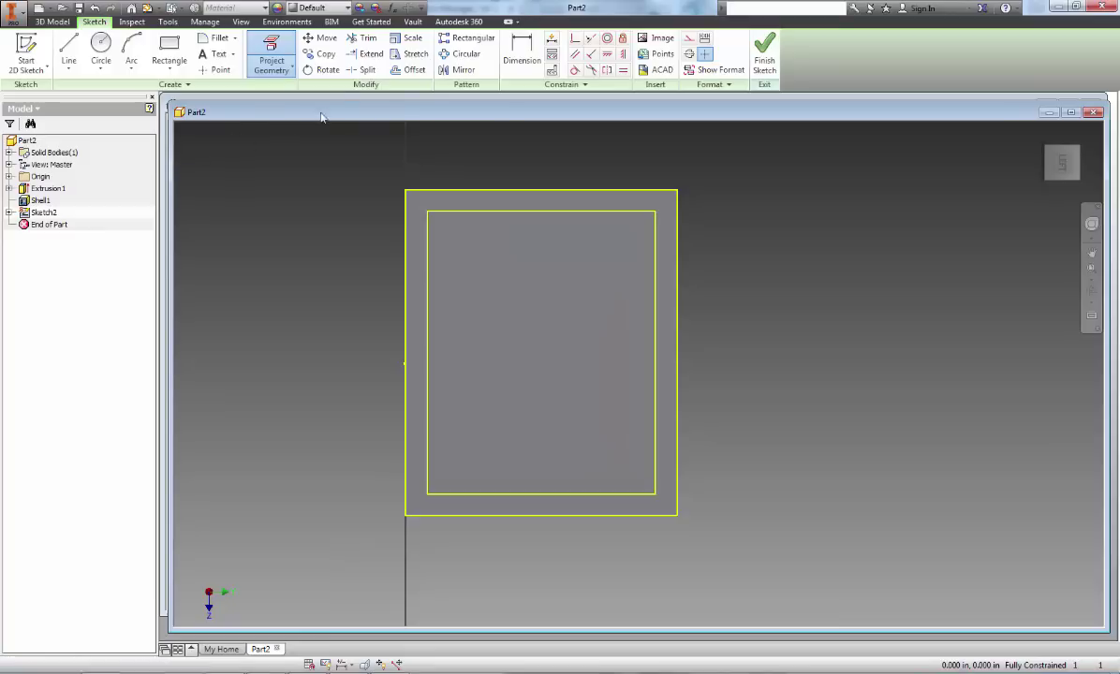
Offset the inner projected outline outward by 0.08 in within the rim, and finish the sketch
click(405, 73)
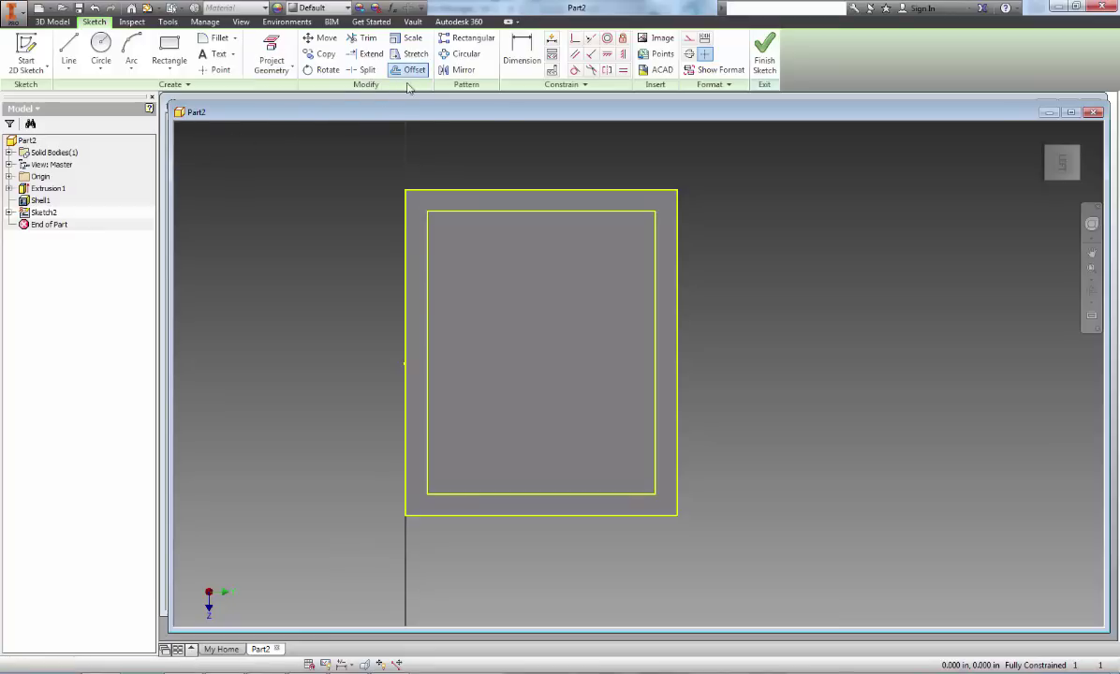
click(453, 217)
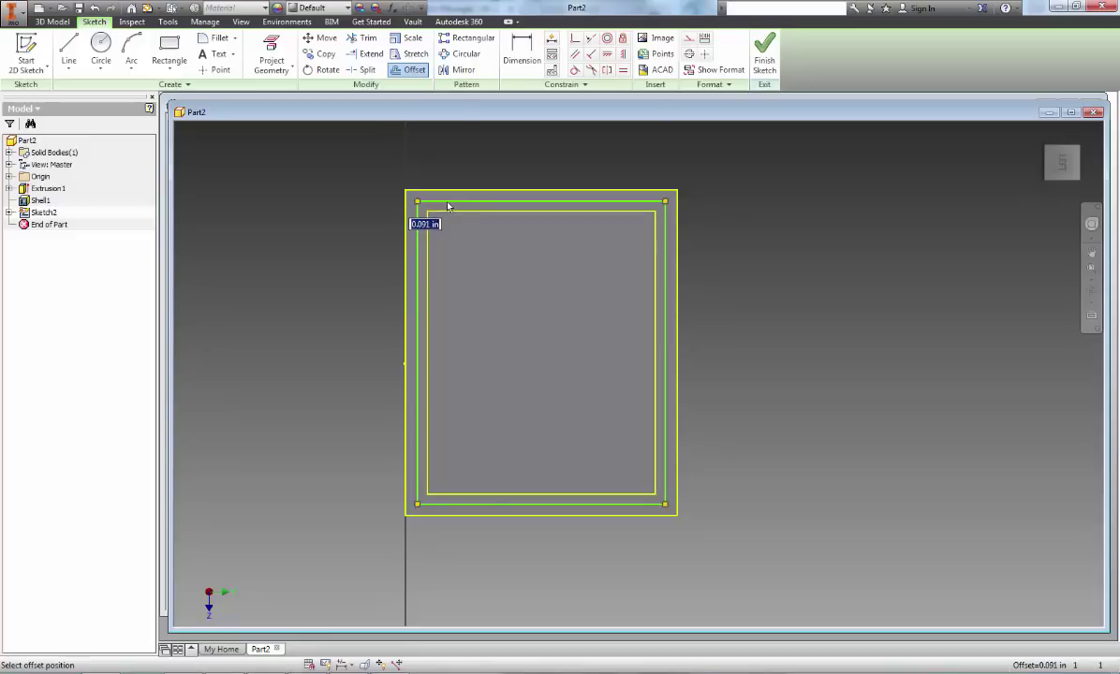
text(.080)
key(Return)
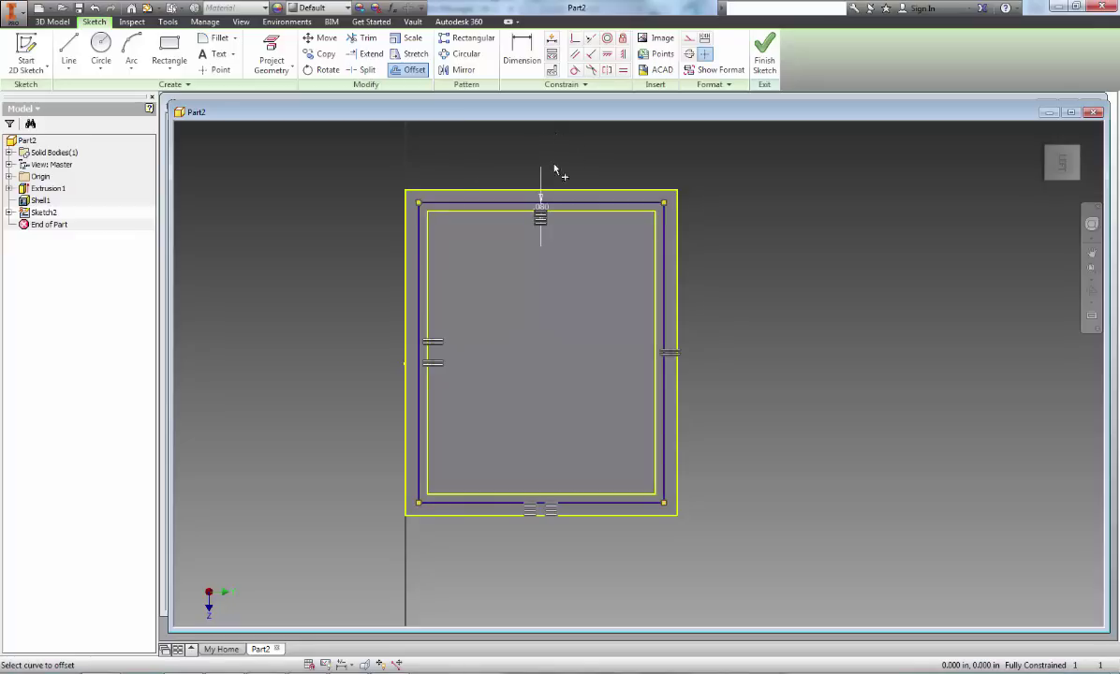
click(536, 203)
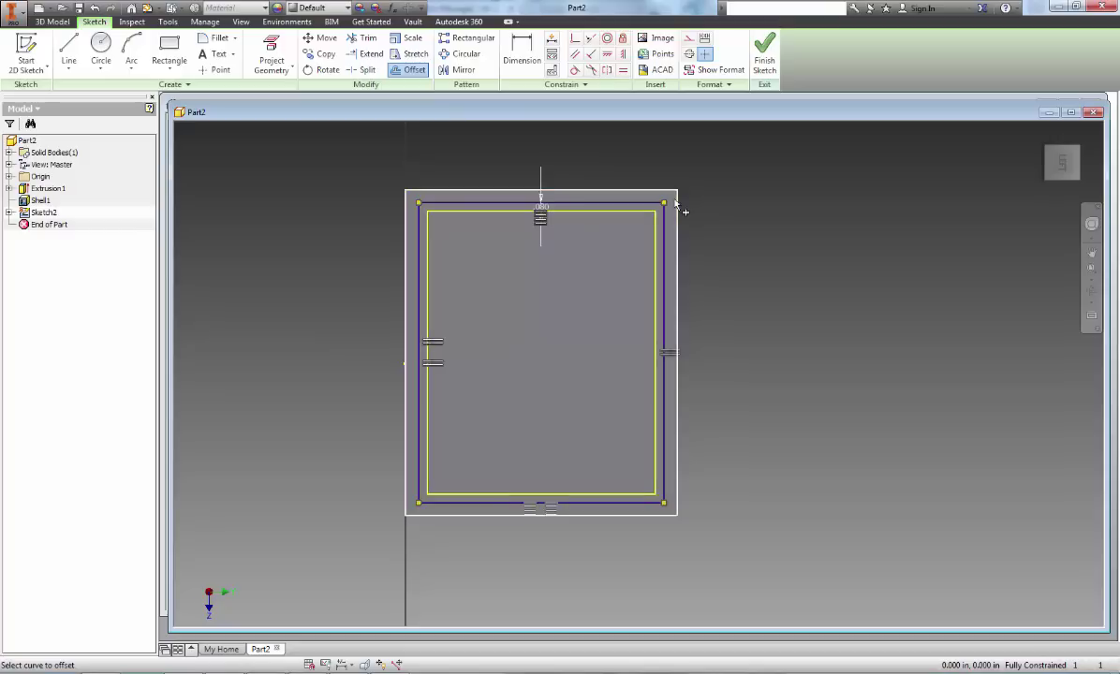
click(667, 272)
click(765, 51)
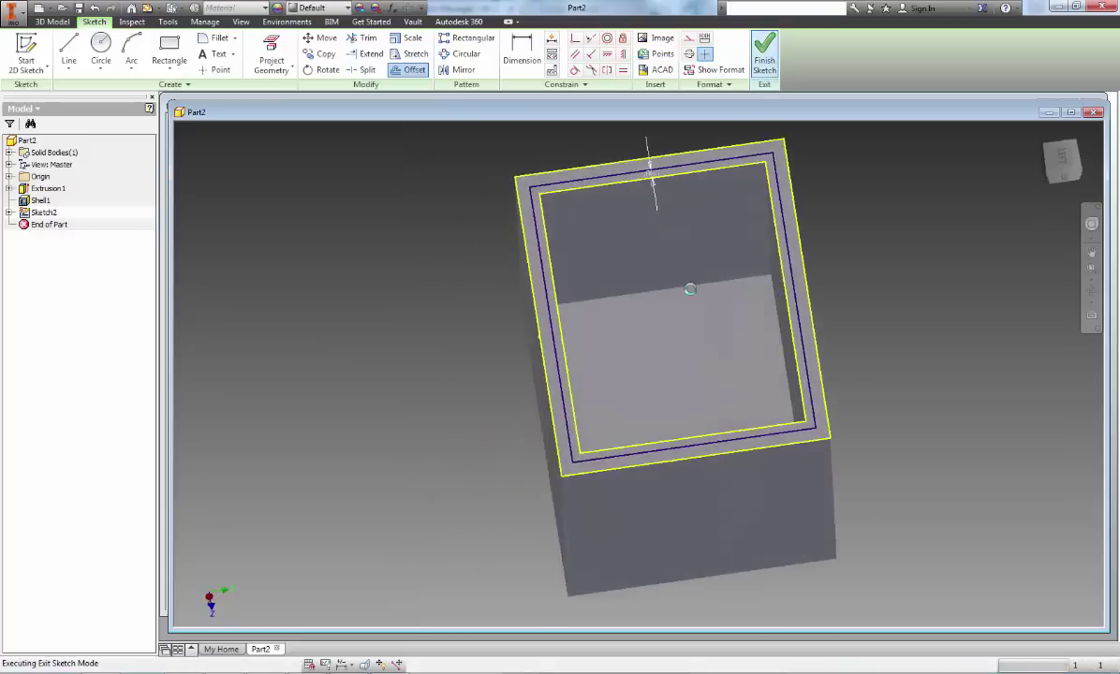
Start extruding the ring between the rim's inner outline and the offset outline outward from the rim, with a distance of 0.4 in
mouse_move(619, 324)
middle_down()
mouse_move(541, 407)
mouse_move(570, 389)
middle_up()
scroll(548, 422, up, 3)
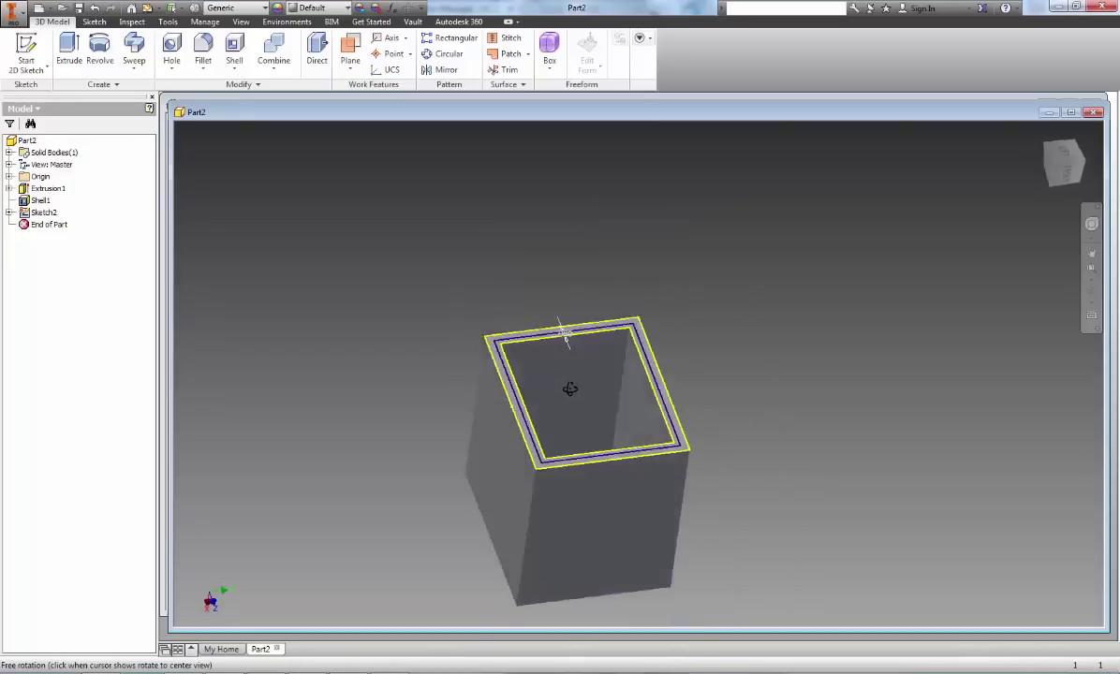
drag(570, 388, 553, 365)
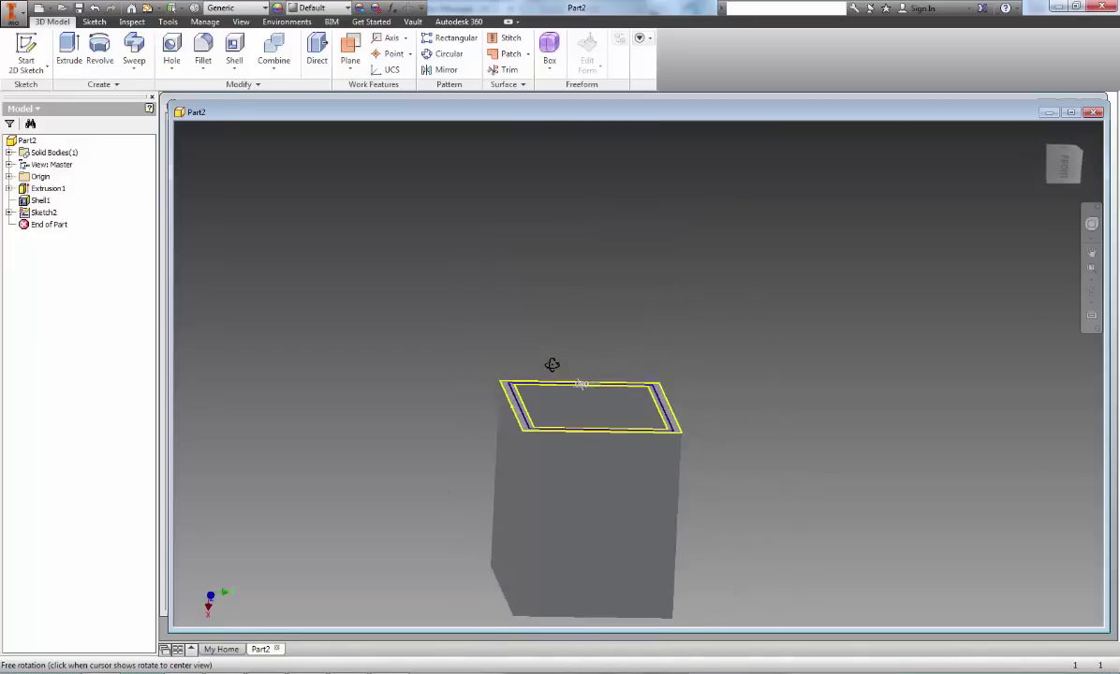
click(66, 53)
click(540, 431)
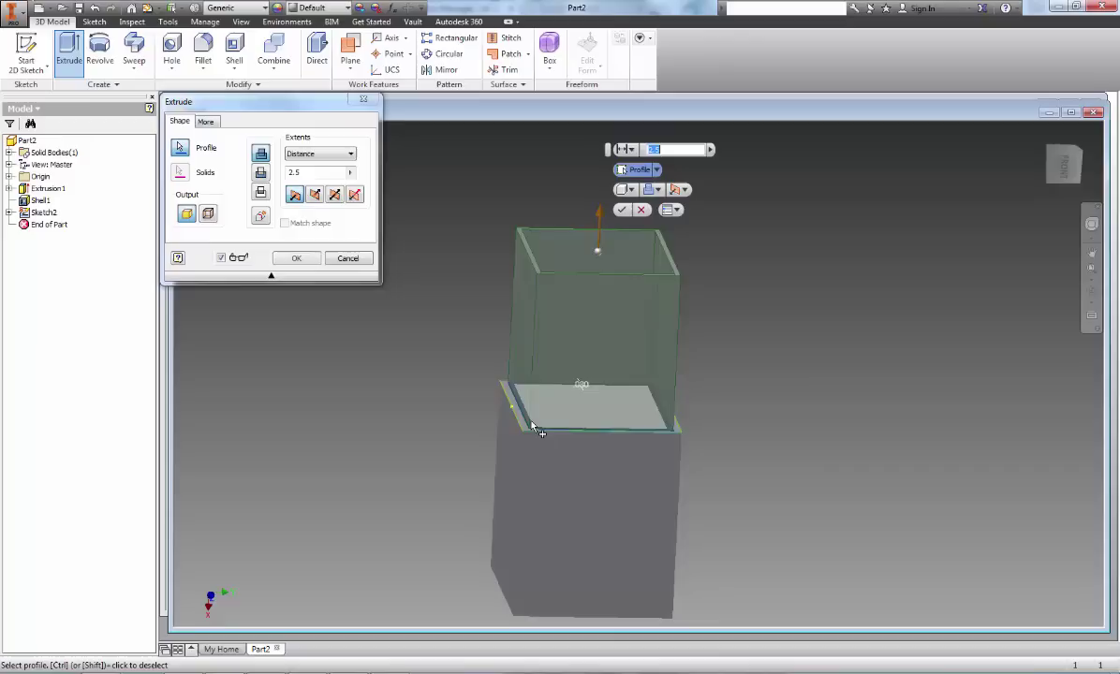
scroll(532, 426, down, 4)
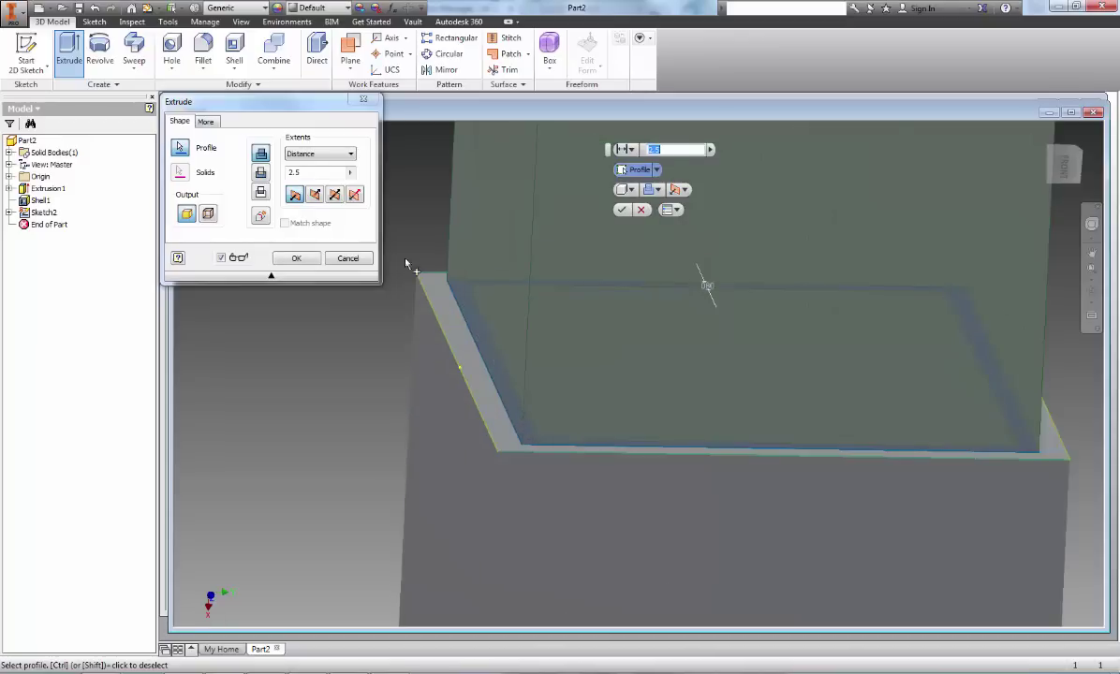
click(296, 165)
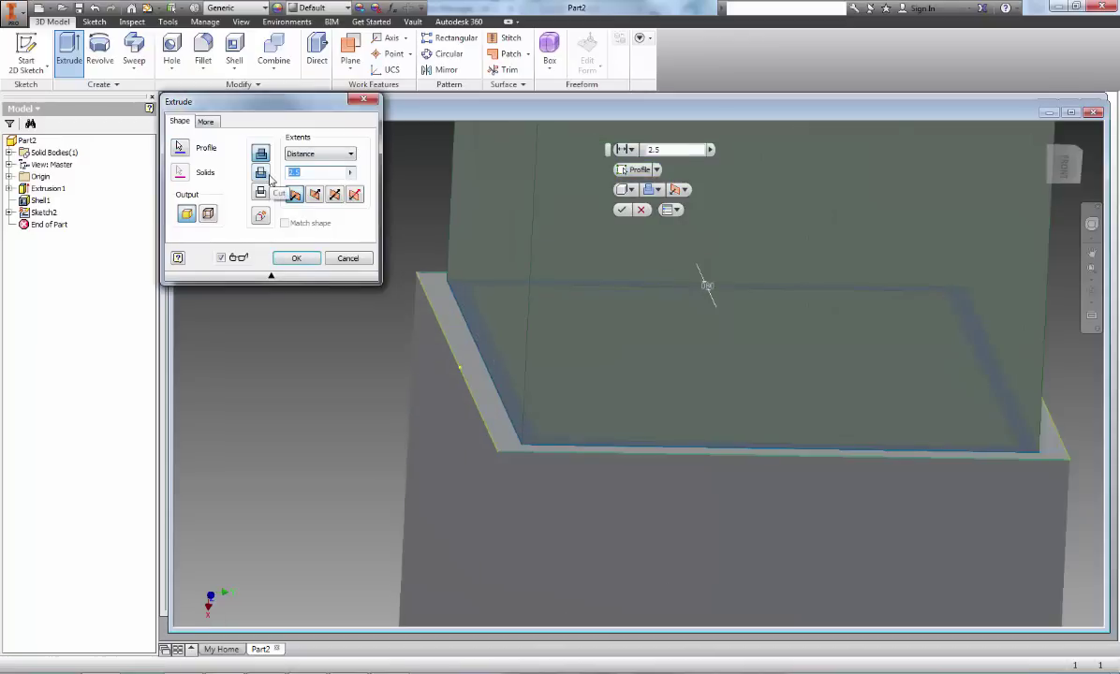
text(.4)
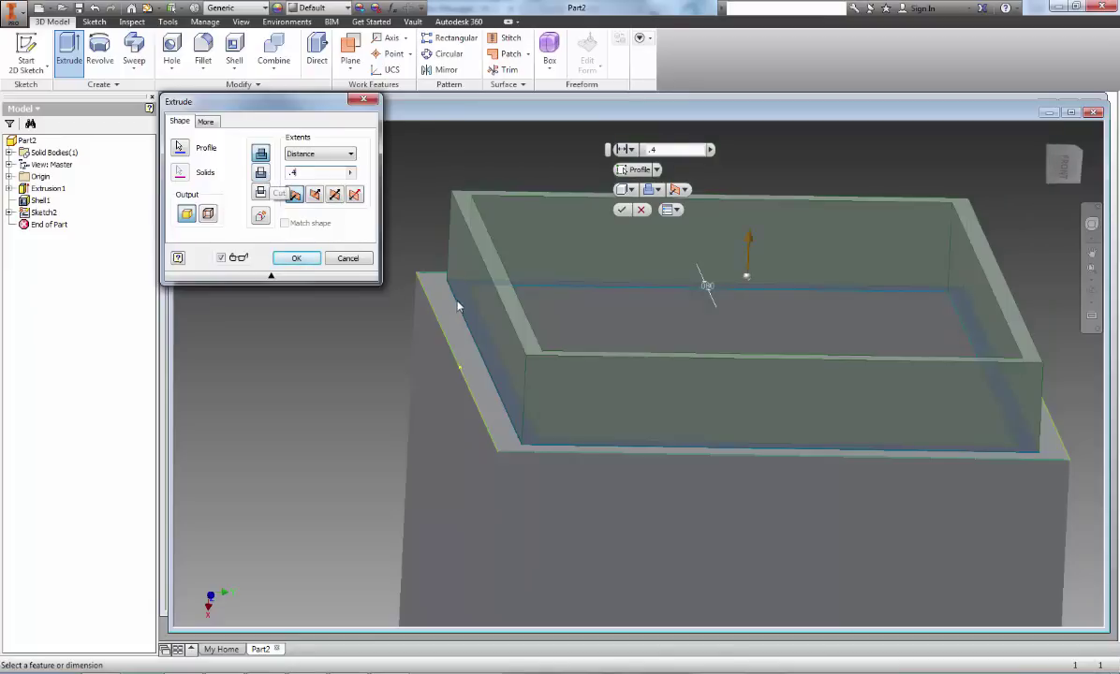
Set the lip extrusion's distance to 0.3 in and create the raised lip on the box rim
scroll(448, 243, up, 4)
middle_drag(450, 245, 448, 242)
click(313, 175)
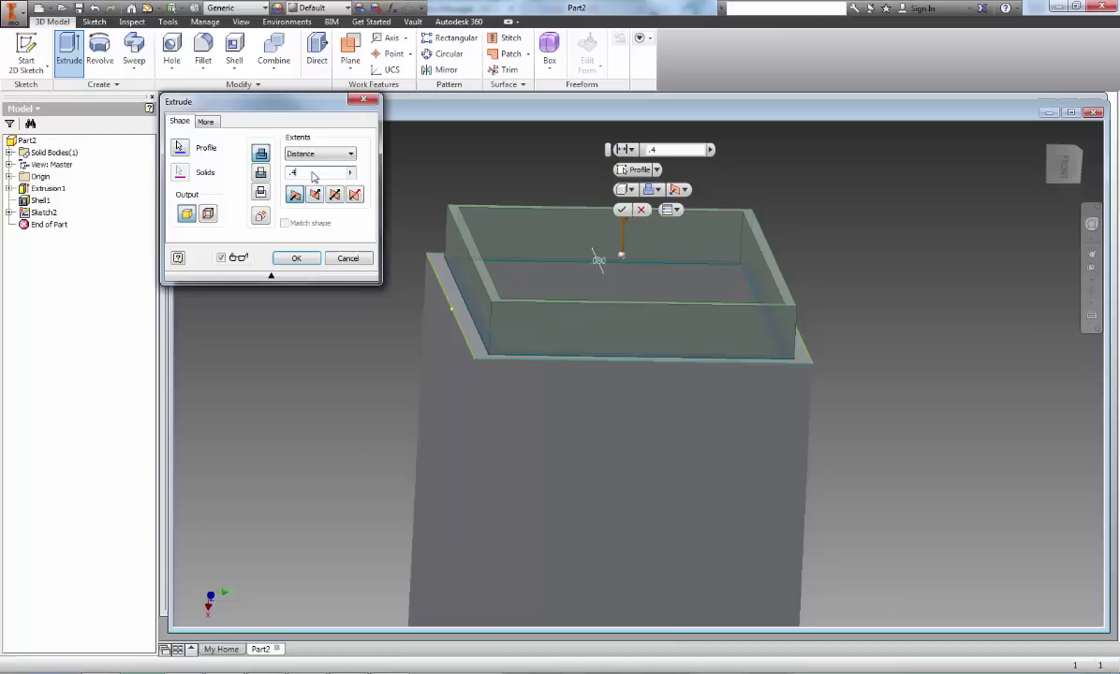
key(BackSpace)
text(3)
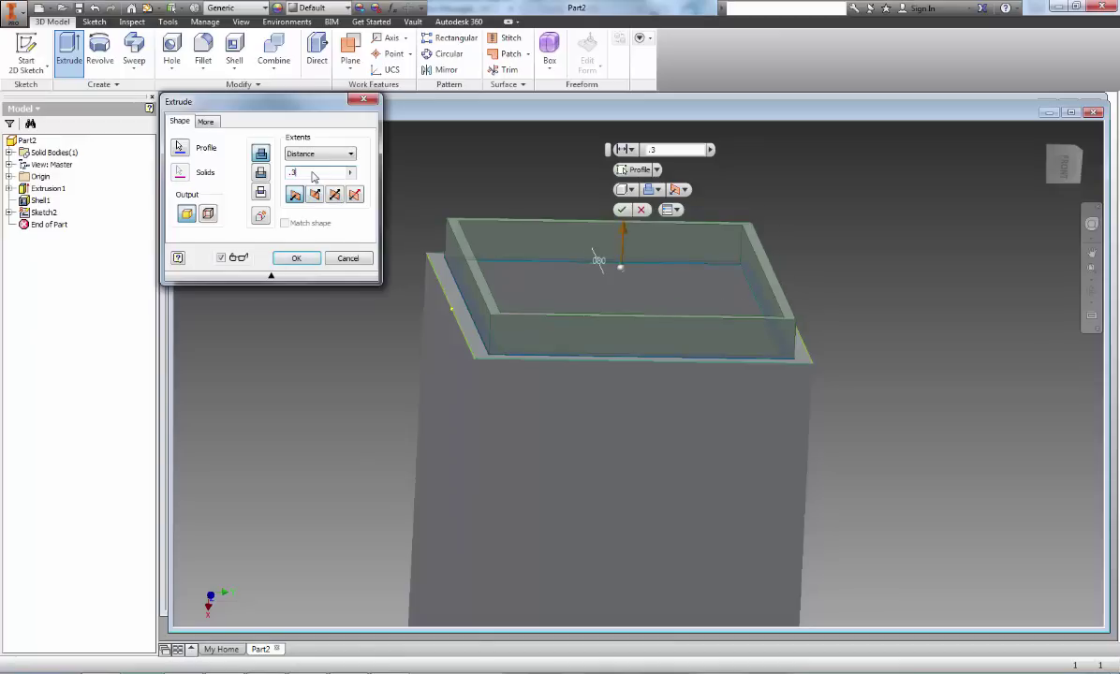
click(296, 259)
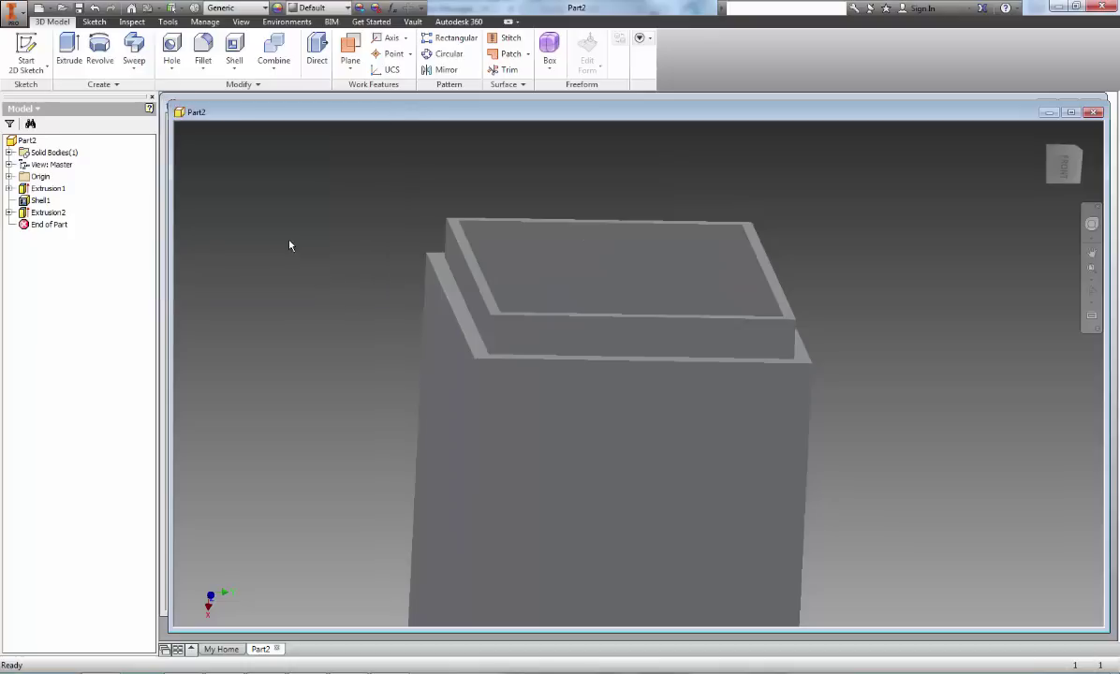
scroll(524, 355, down, 5)
shift+middle_drag(533, 361, 620, 366)
scroll(518, 391, up, 3)
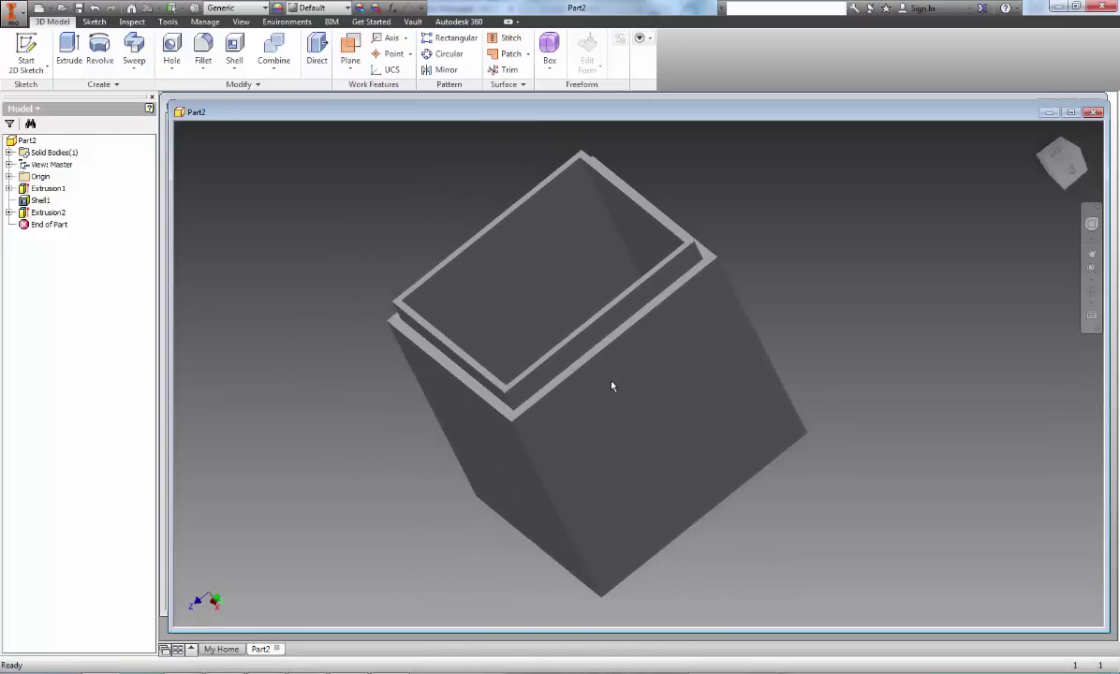
mouse_move(613, 385)
shift+middle_drag(553, 388, 645, 390)
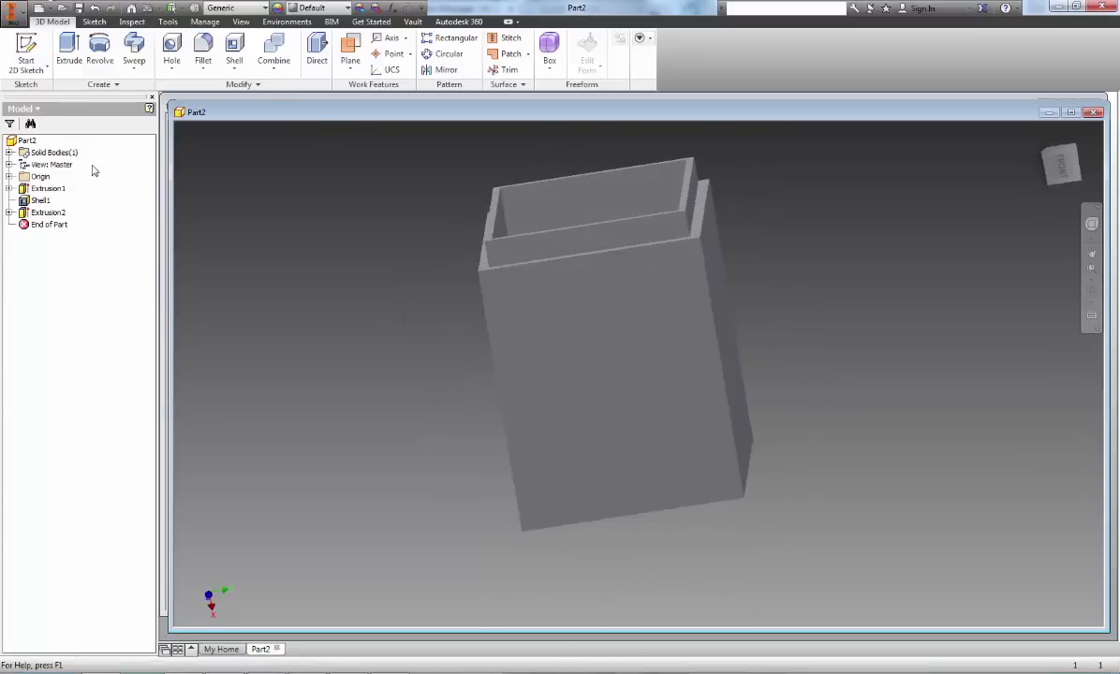
Save the part to the Desktop under the file name Box
click(13, 9)
mouse_move(50, 122)
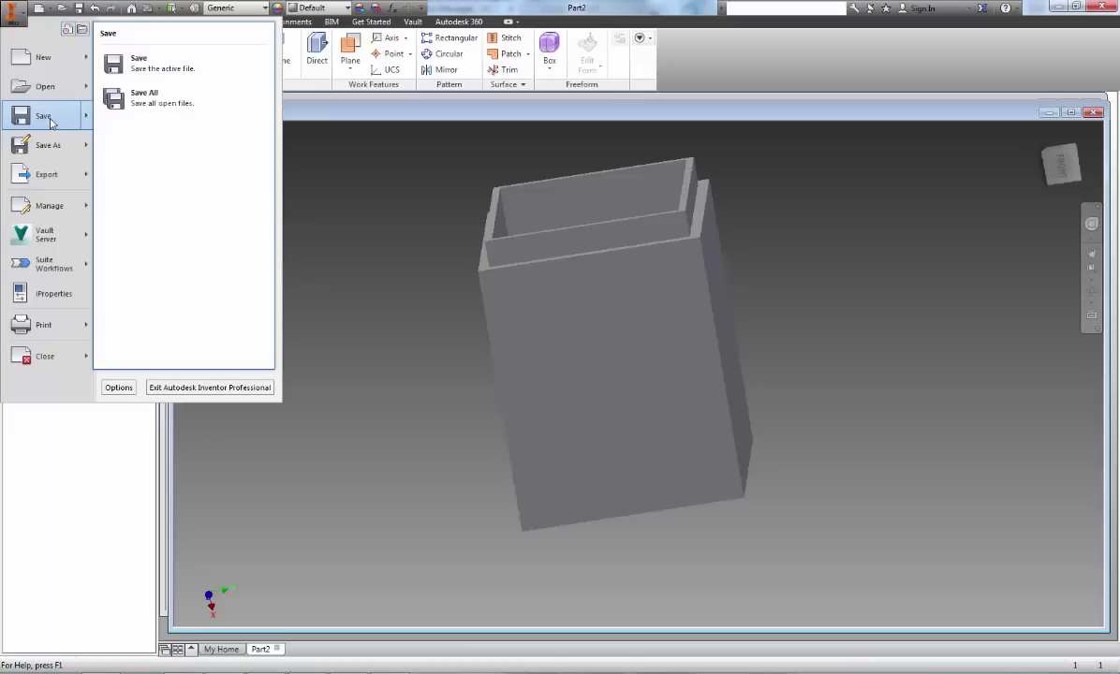
click(54, 145)
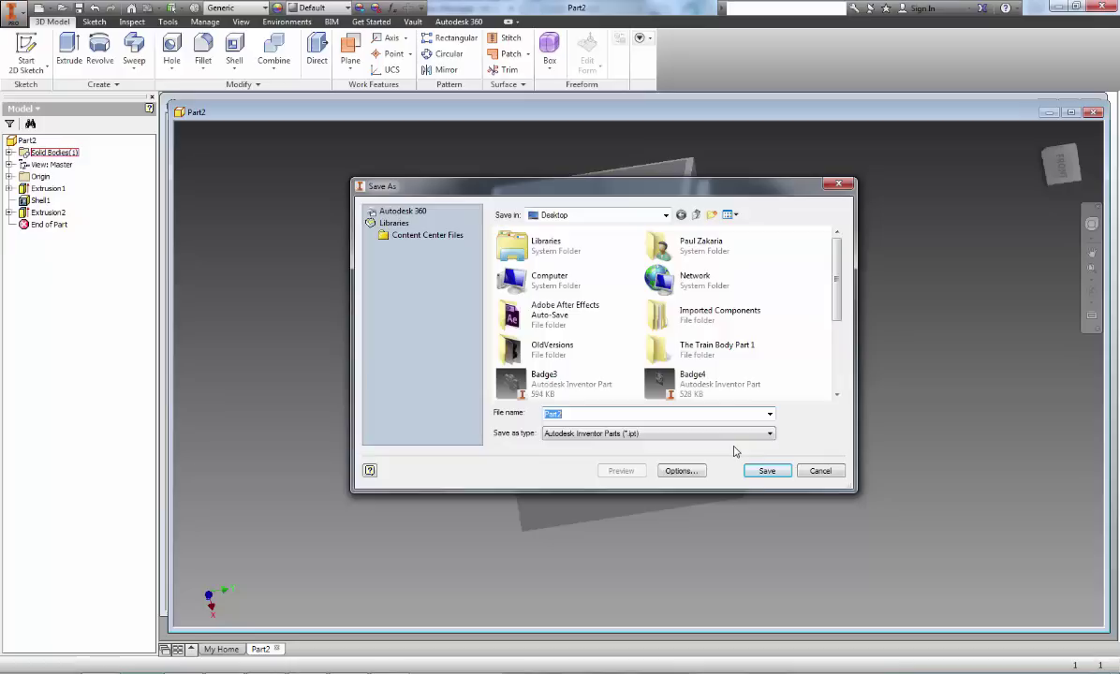
text(Box)
click(776, 470)
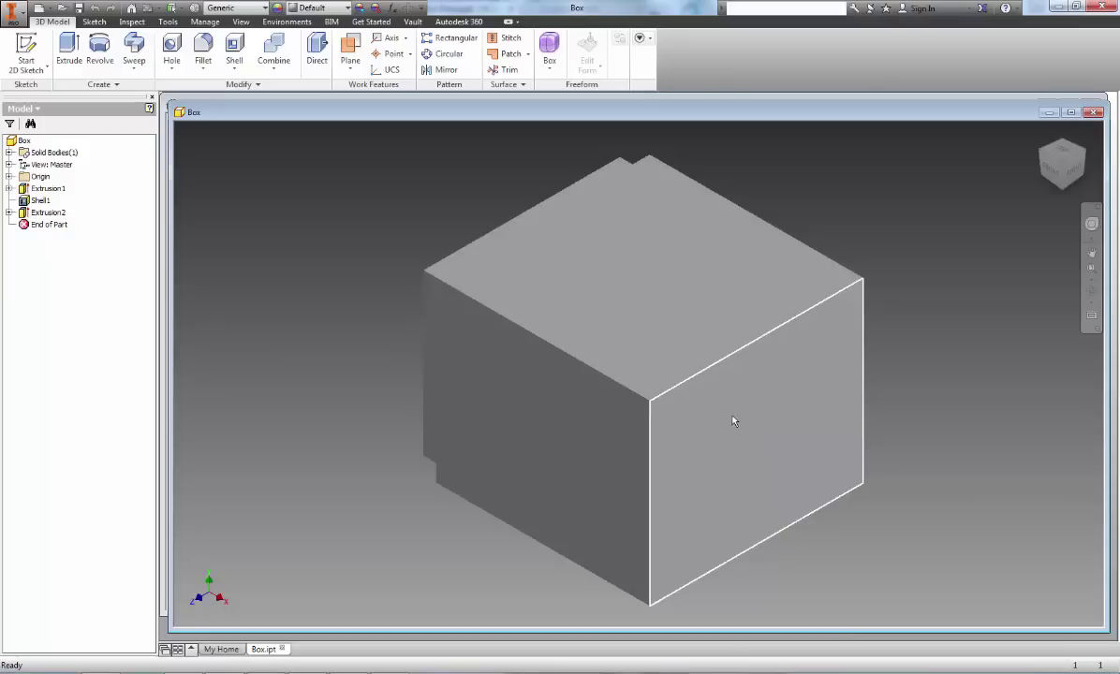
Start a 2D sketch on the ledge face around the lip, project the ledge's inner and outer outlines, and finish the sketch
shift+middle_drag(734, 421, 604, 456)
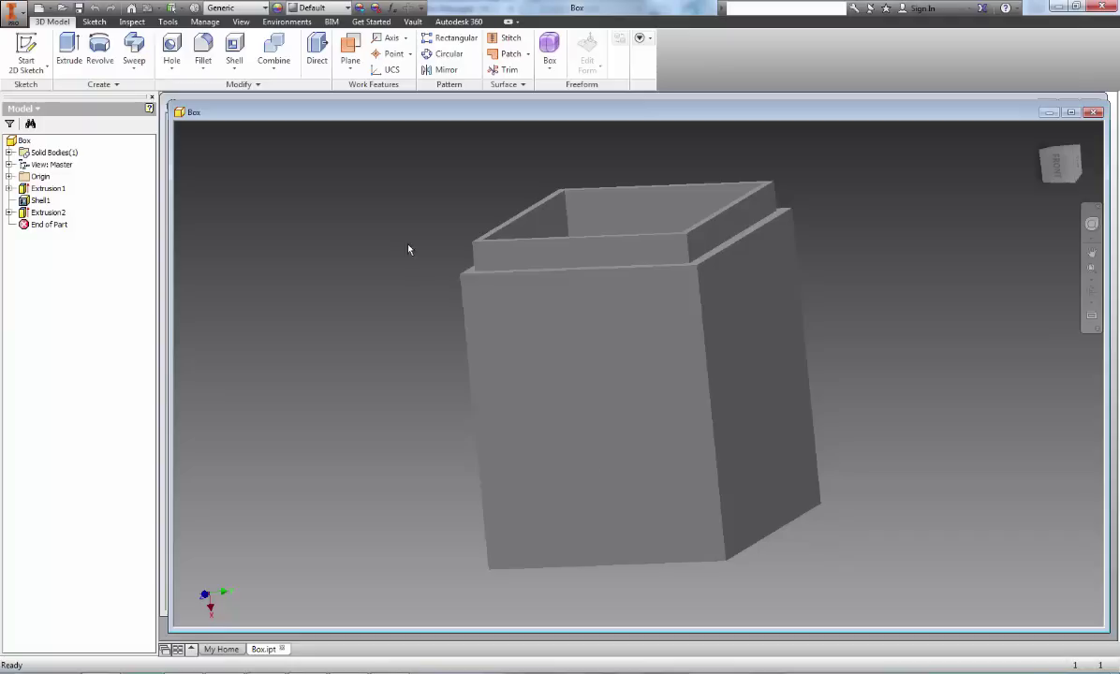
shift+middle_drag(408, 247, 434, 272)
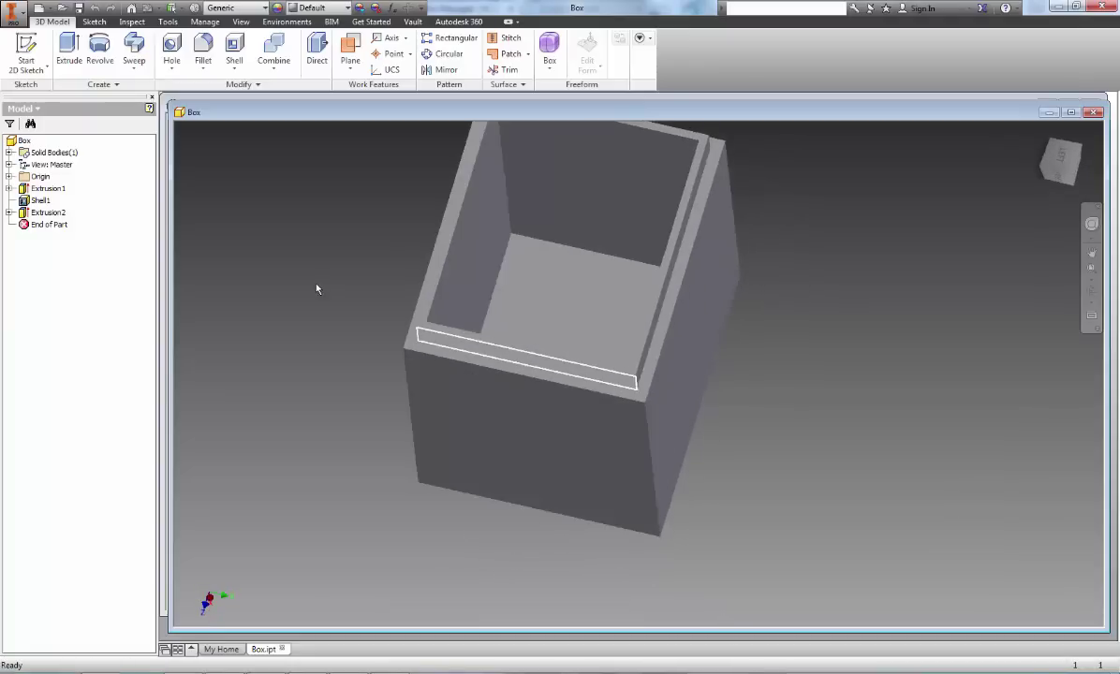
shift+middle_drag(319, 311, 315, 297)
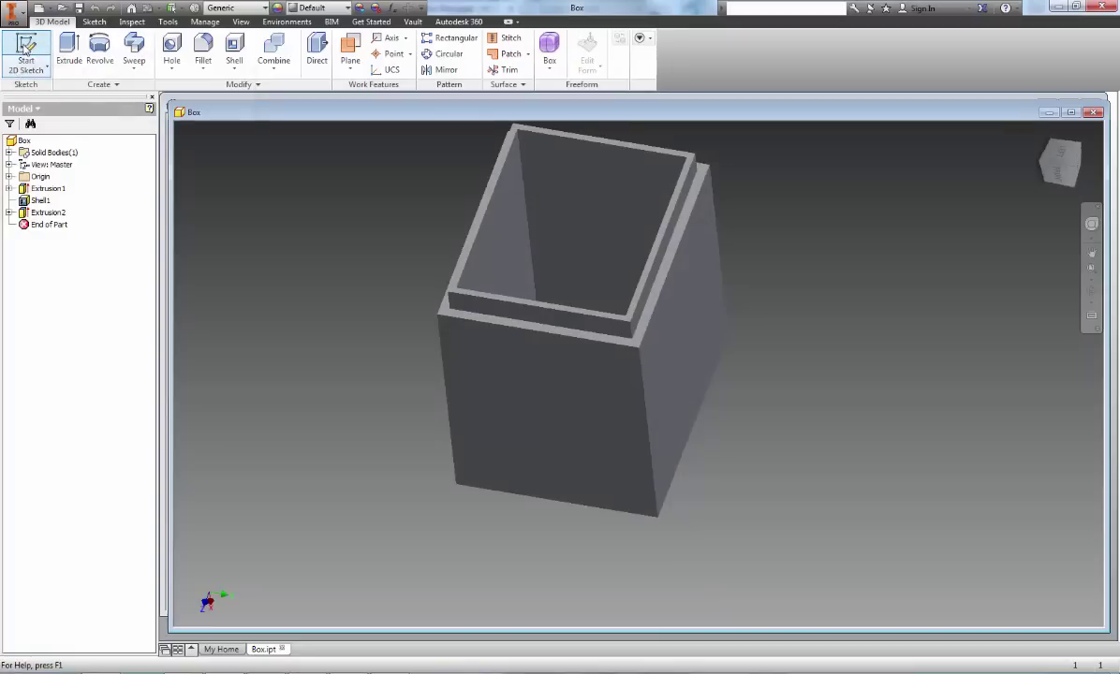
click(26, 45)
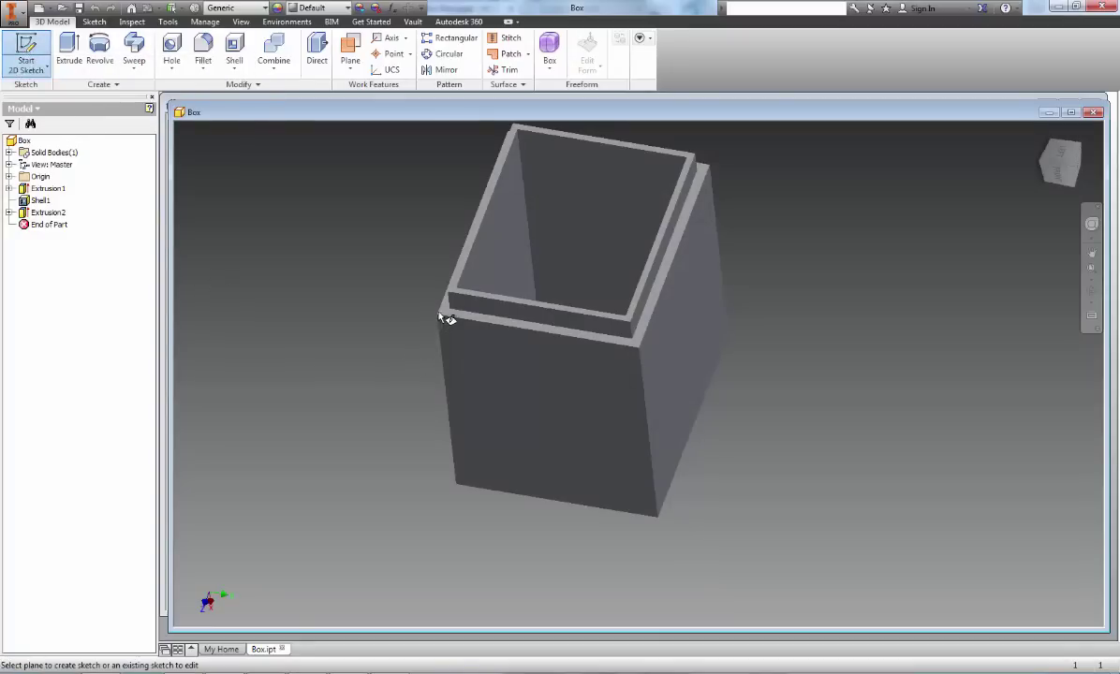
scroll(446, 319, up, 3)
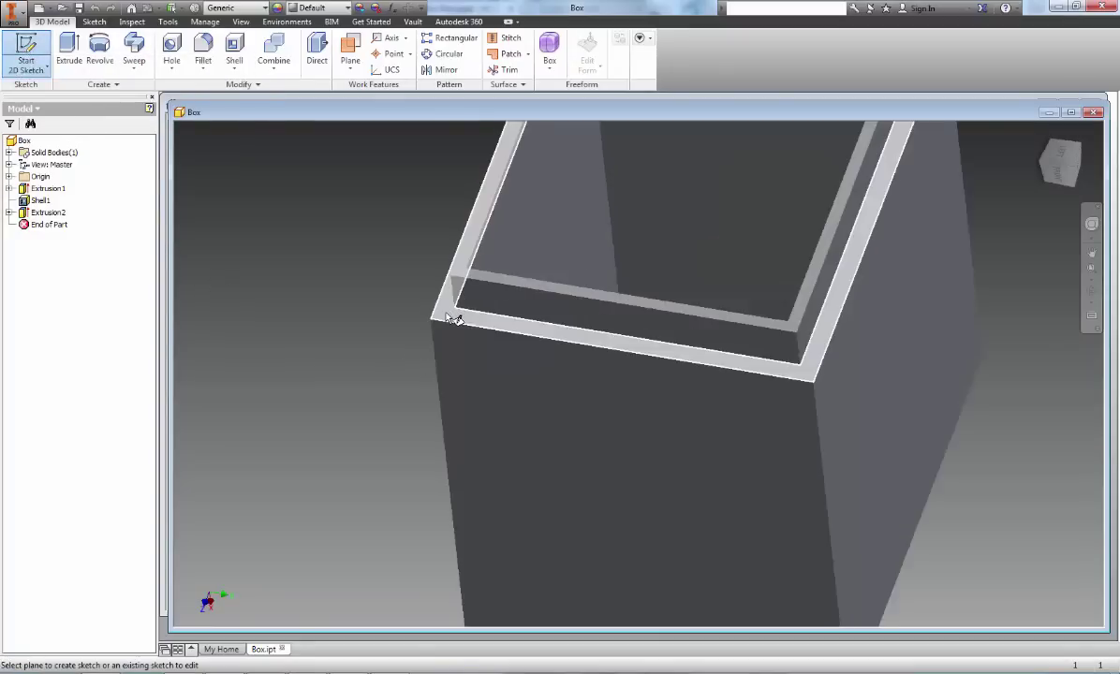
click(453, 320)
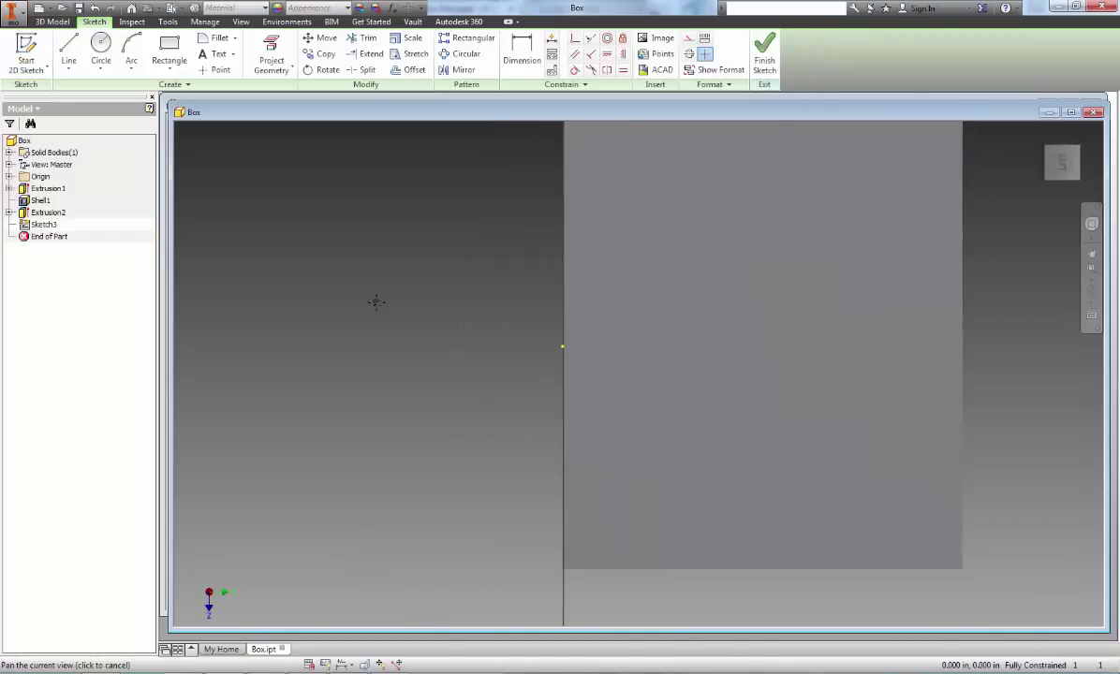
click(272, 56)
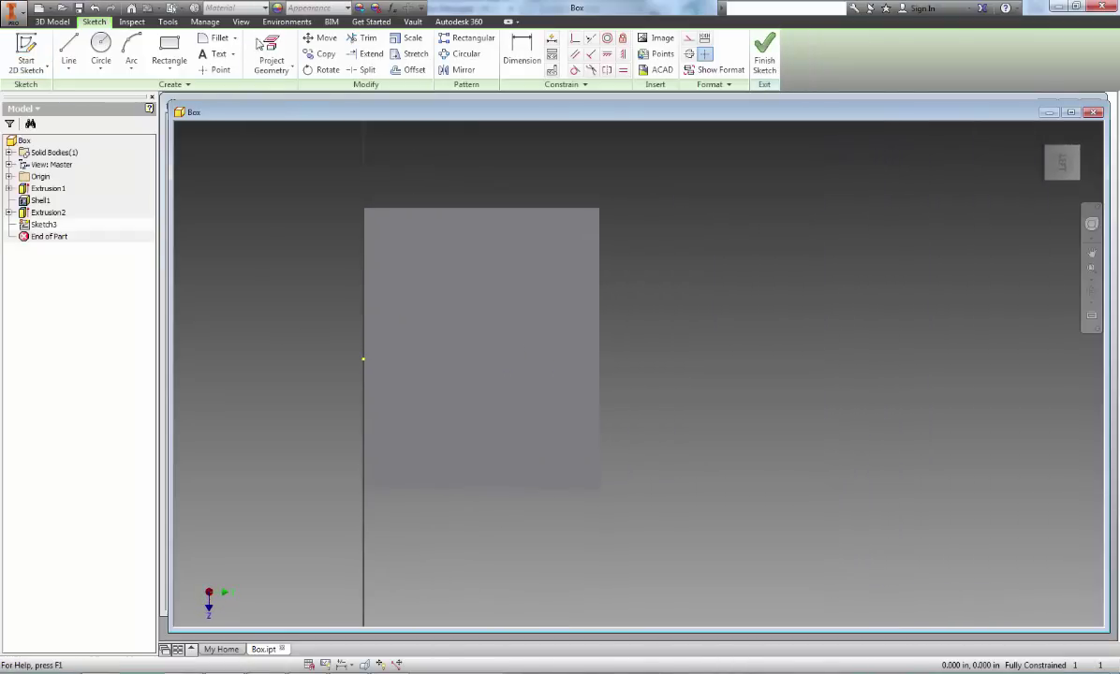
click(370, 219)
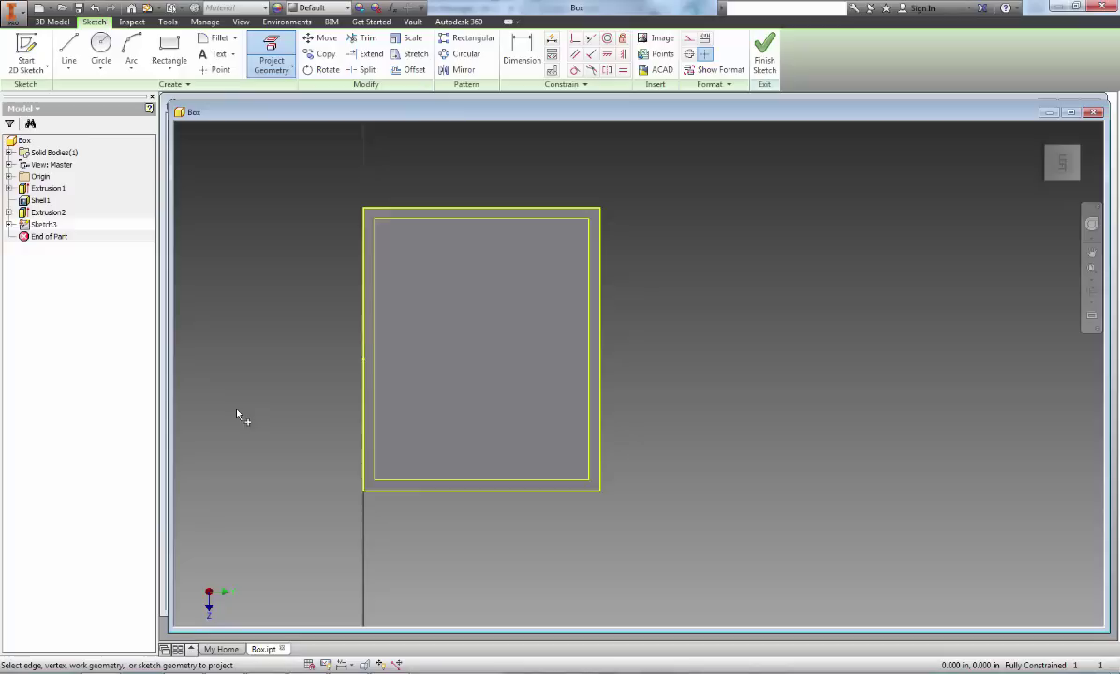
click(765, 58)
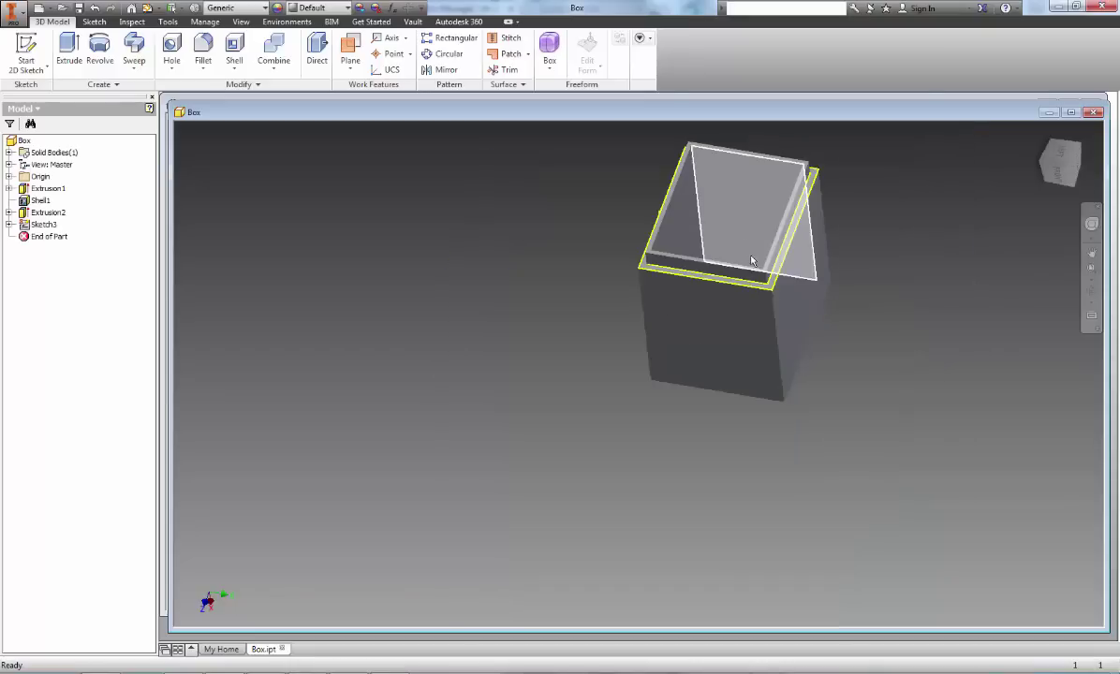
middle_drag(751, 262, 462, 232)
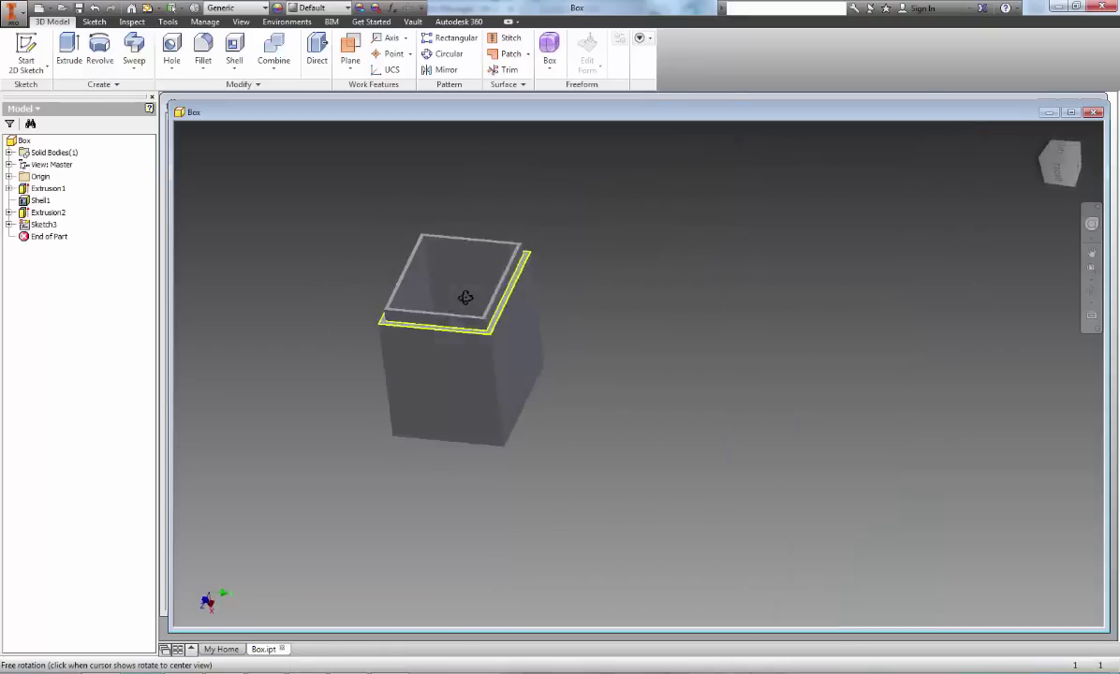
Undo back into the ledge sketch, project the outlines of the lip's end face and the ledge face, and finish the sketch
click(94, 7)
mouse_move(451, 365)
shift+middle_down()
mouse_move(480, 408)
mouse_move(477, 442)
shift+middle_up()
scroll(367, 324, down, 3)
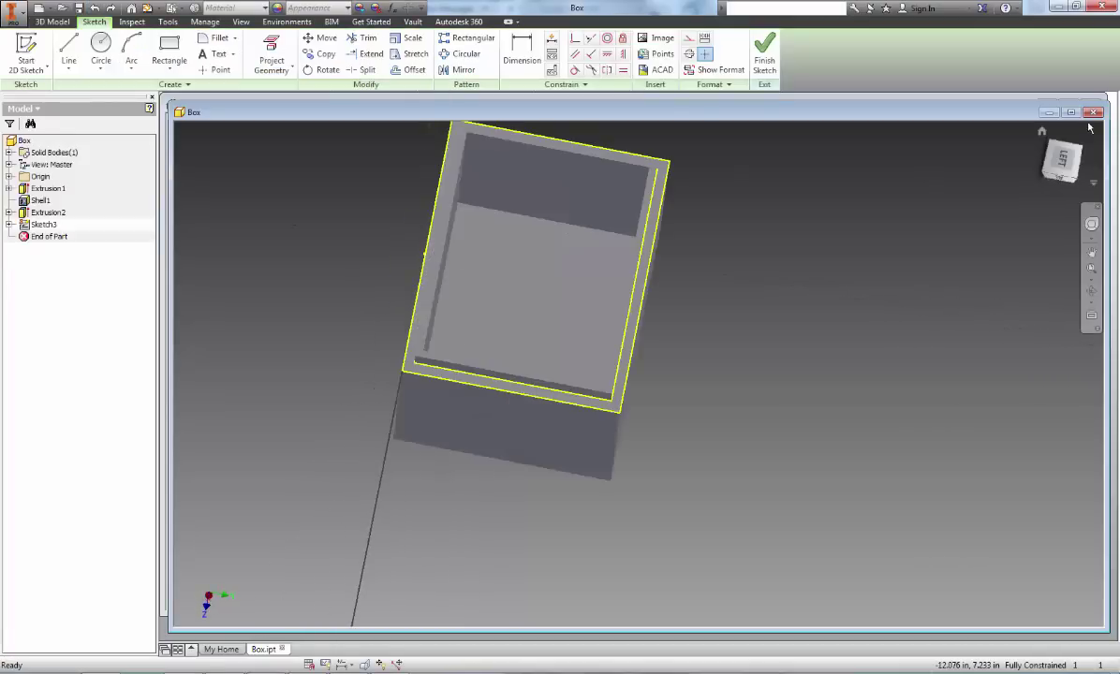
click(1062, 162)
scroll(615, 421, down, 3)
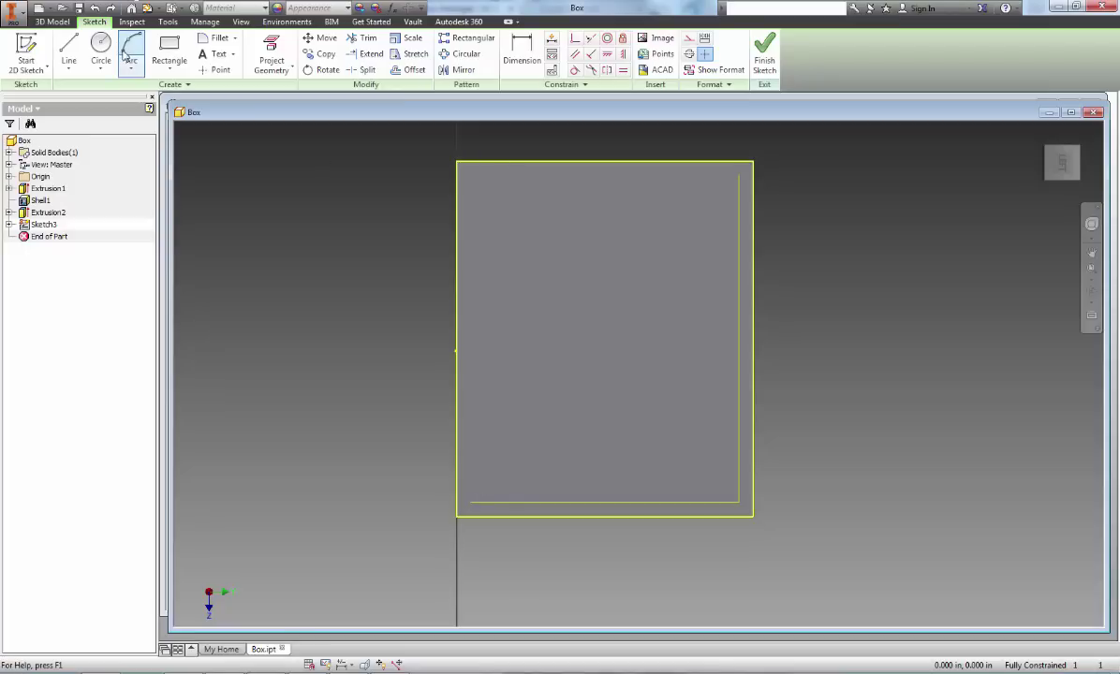
click(271, 56)
click(473, 272)
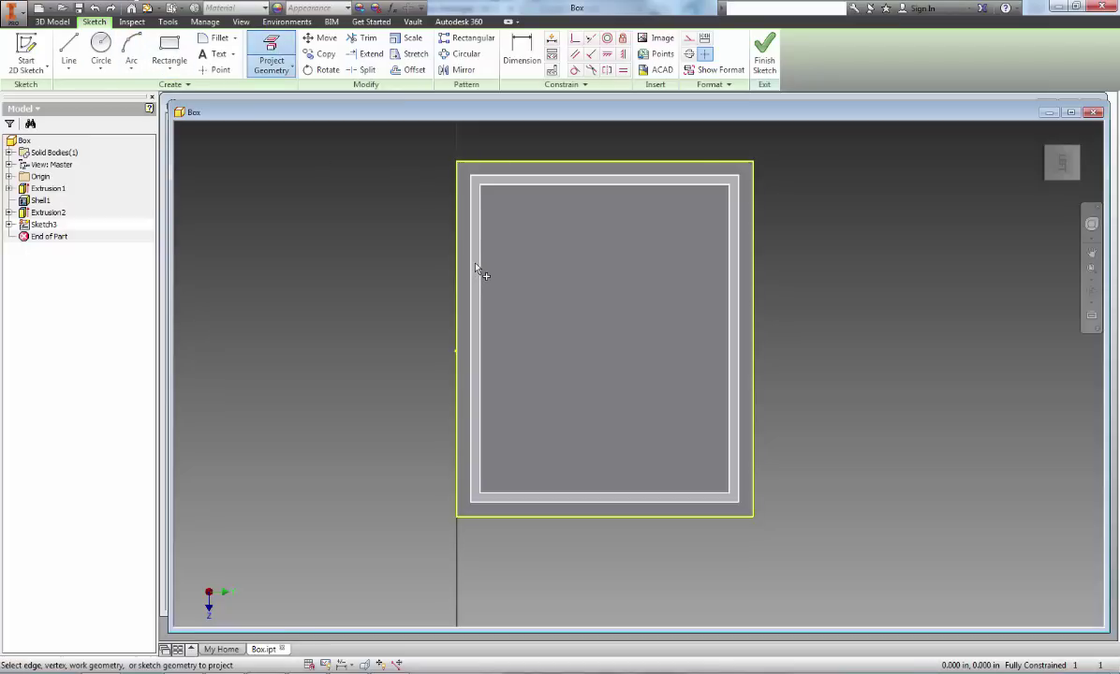
click(460, 366)
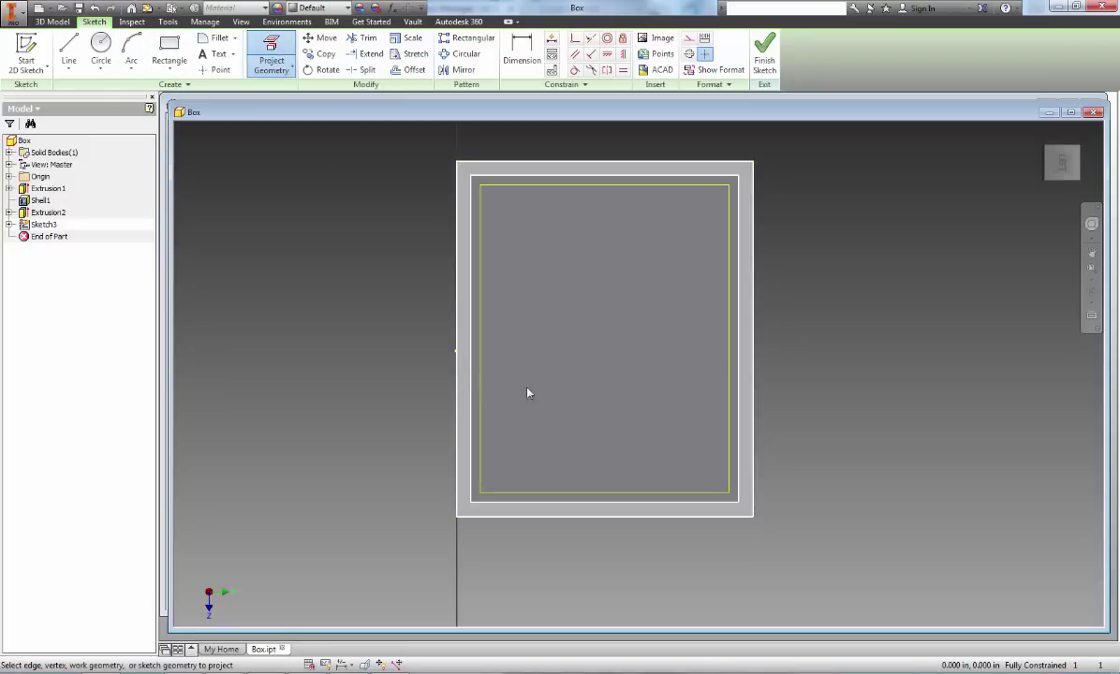
mouse_move(825, 303)
shift+middle_down()
mouse_move(815, 275)
mouse_move(825, 262)
mouse_move(818, 280)
mouse_move(844, 325)
shift+middle_up()
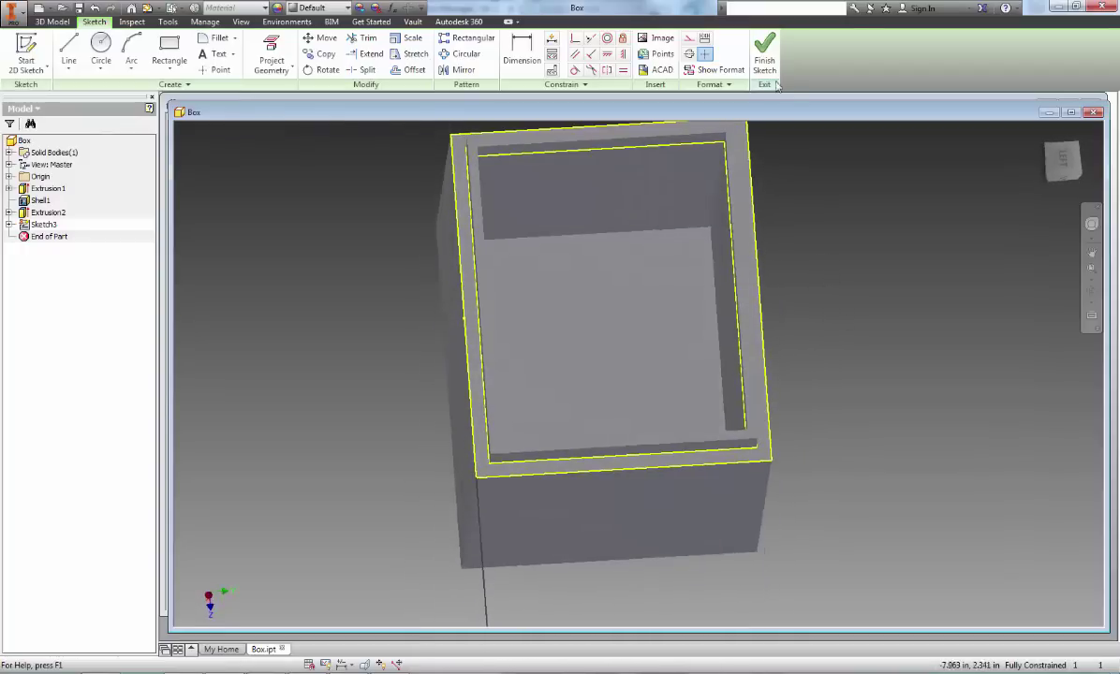
click(766, 65)
Start a cut extrusion of the whole area inside the ledge sketch's outer outline and set its depth to 5.875 in
mouse_move(813, 391)
shift+middle_down()
mouse_move(796, 350)
mouse_move(808, 364)
mouse_move(795, 352)
mouse_move(783, 448)
mouse_move(786, 423)
shift+middle_up()
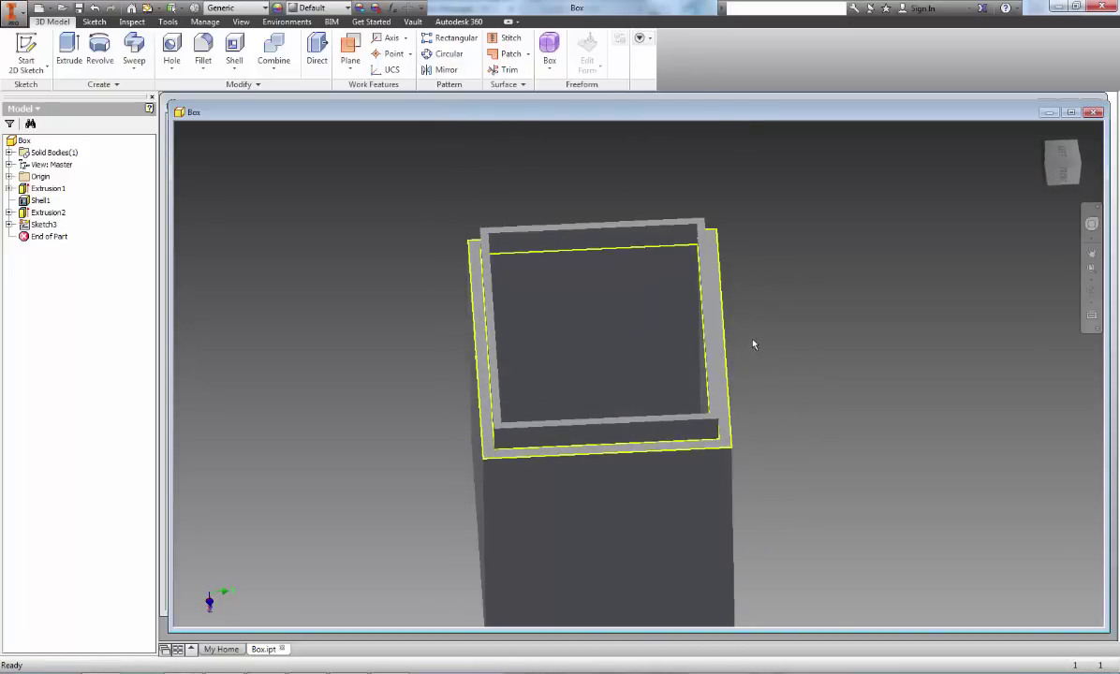
click(72, 59)
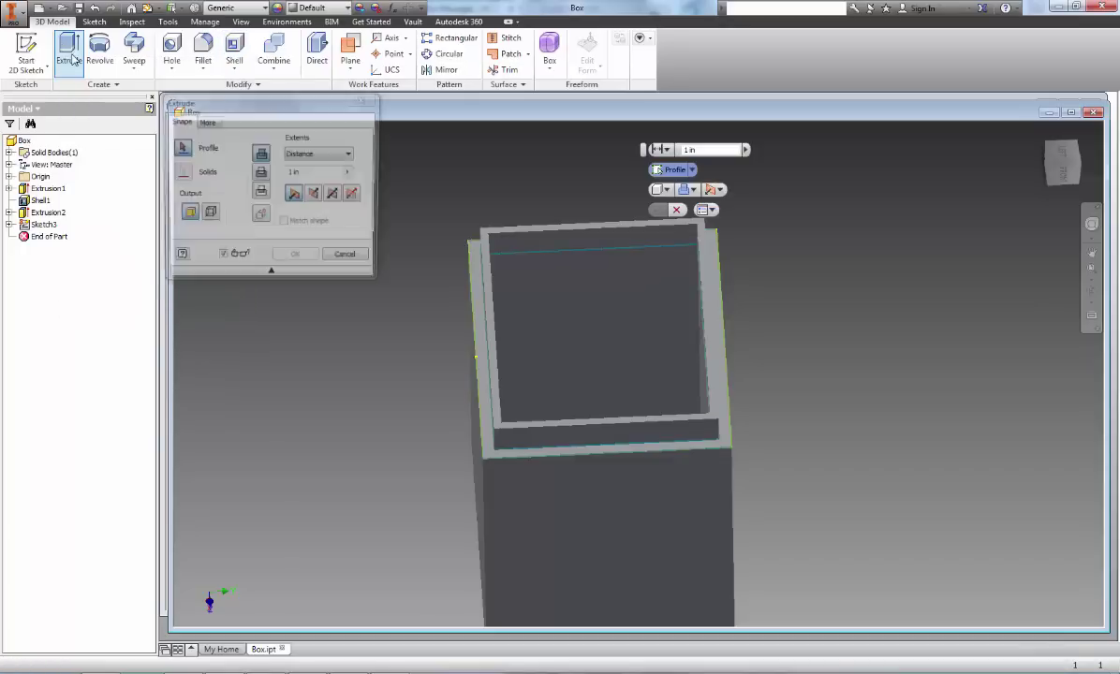
click(262, 174)
click(550, 327)
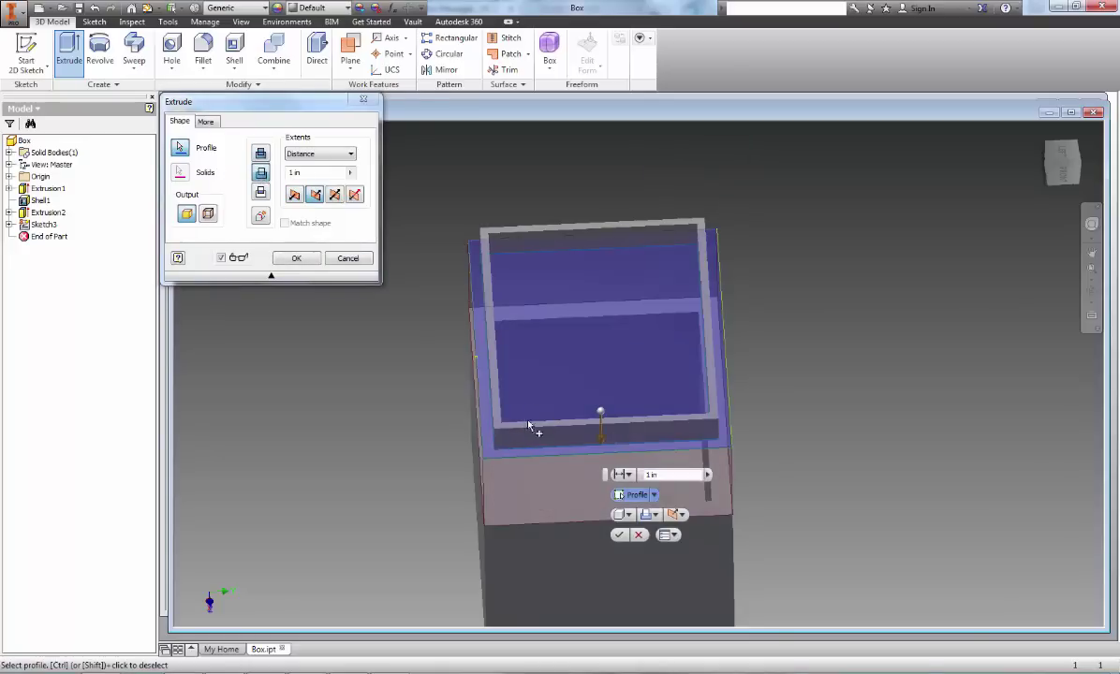
middle_drag(492, 392, 491, 171)
drag(566, 195, 569, 567)
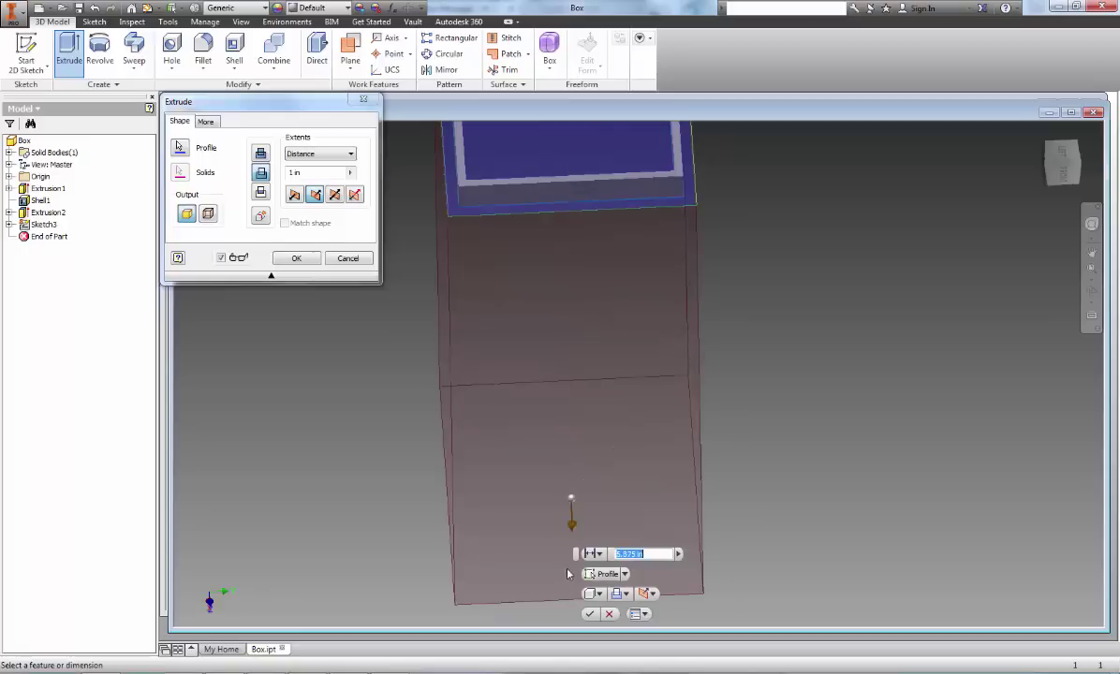
Make the cut extrusion symmetric about the sketch plane, set its distance to 6.8125 in, and complete the cut
scroll(461, 255, up, 3)
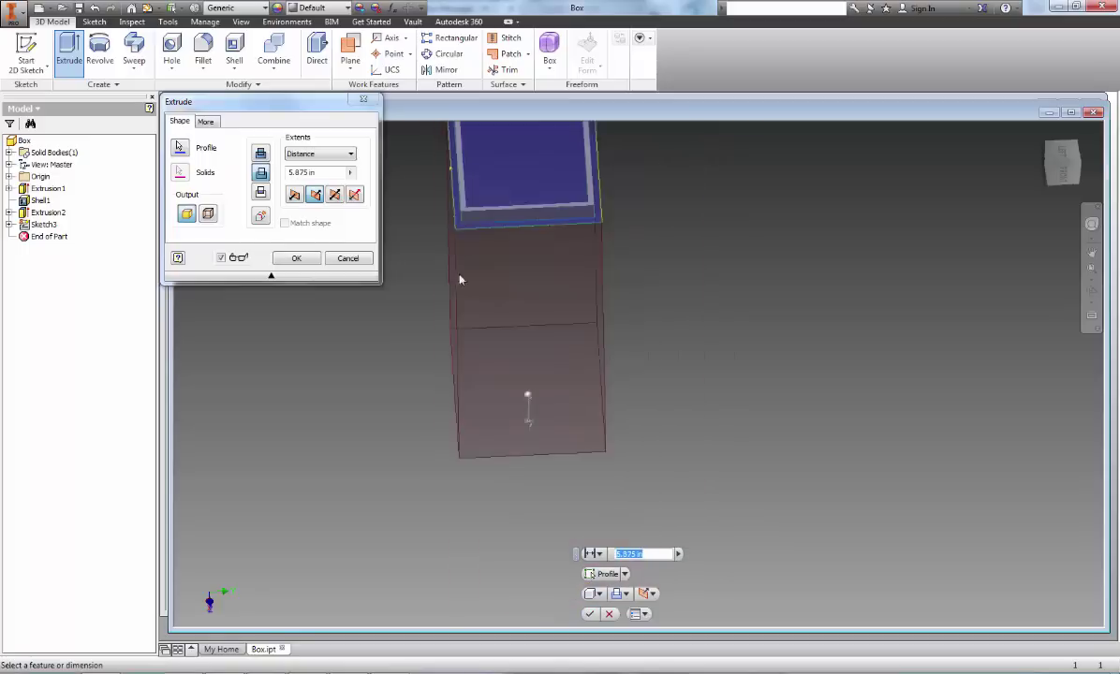
middle_drag(459, 251, 509, 362)
scroll(510, 363, down, 5)
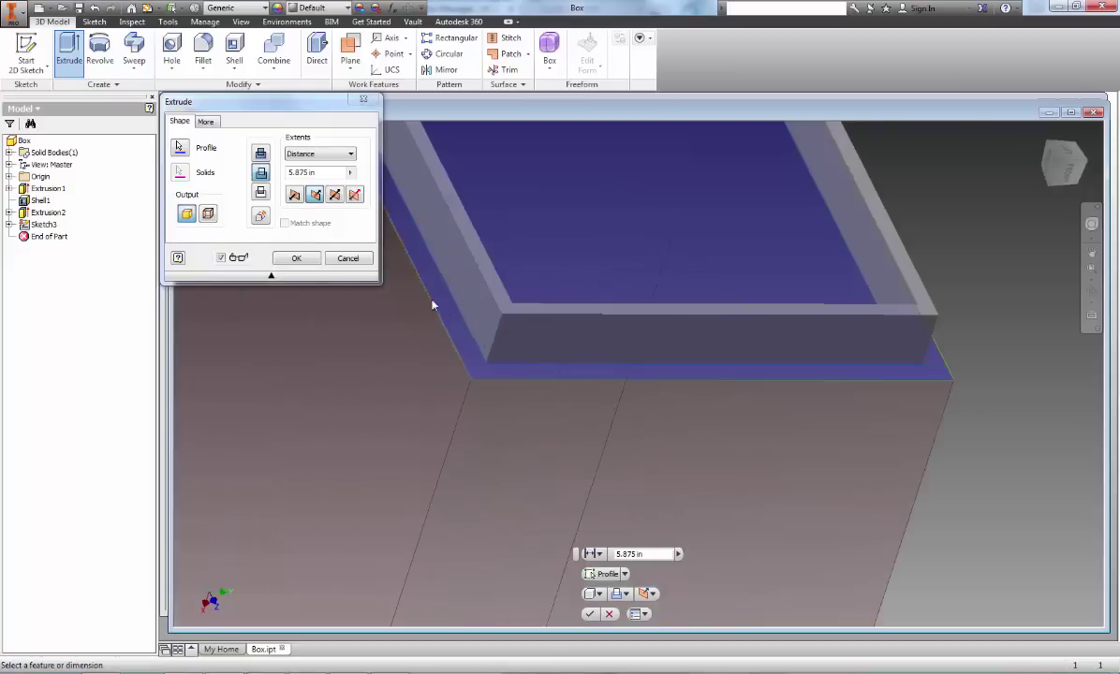
click(338, 200)
scroll(795, 365, up, 5)
shift+middle_drag(763, 367, 812, 347)
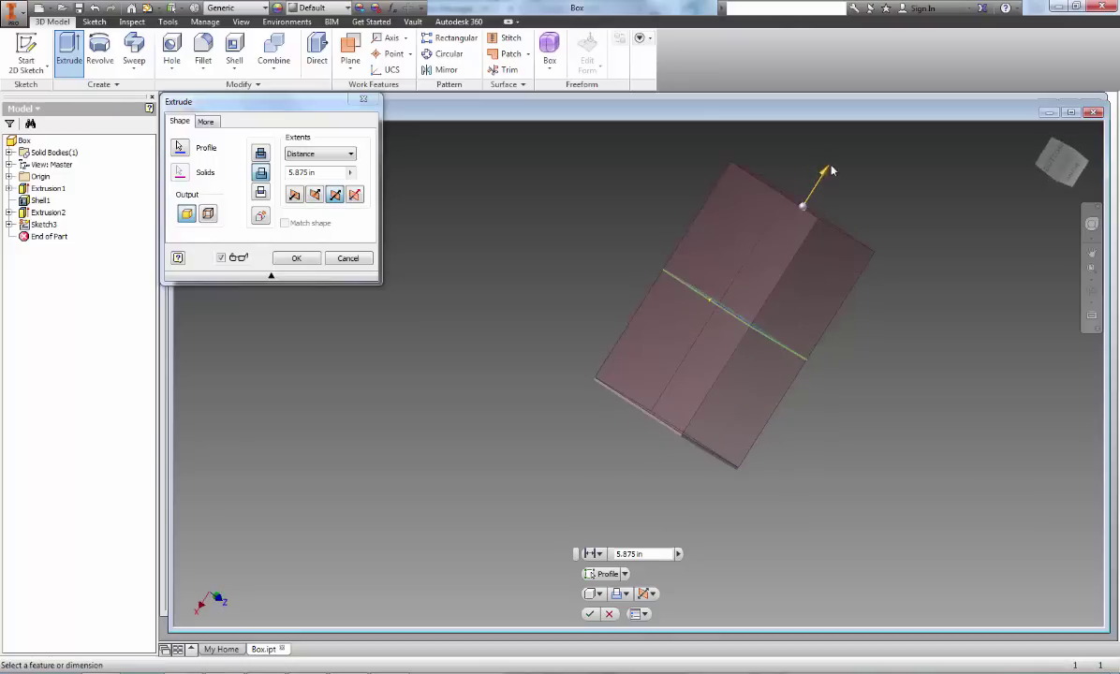
drag(830, 170, 841, 155)
key(Return)
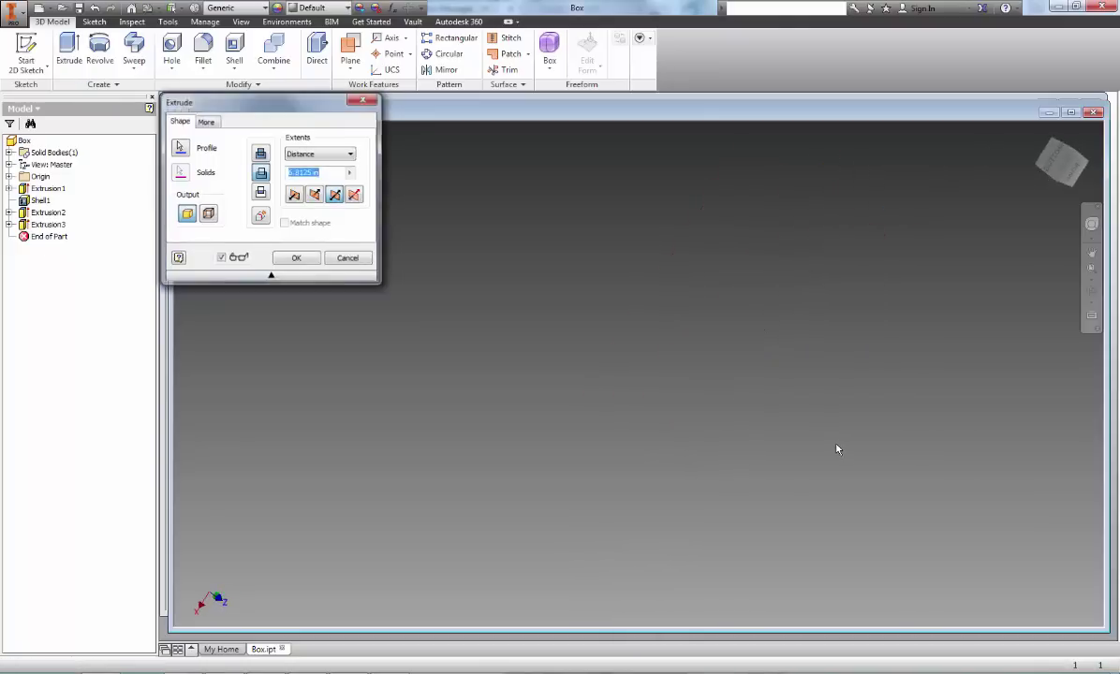
key(Return)
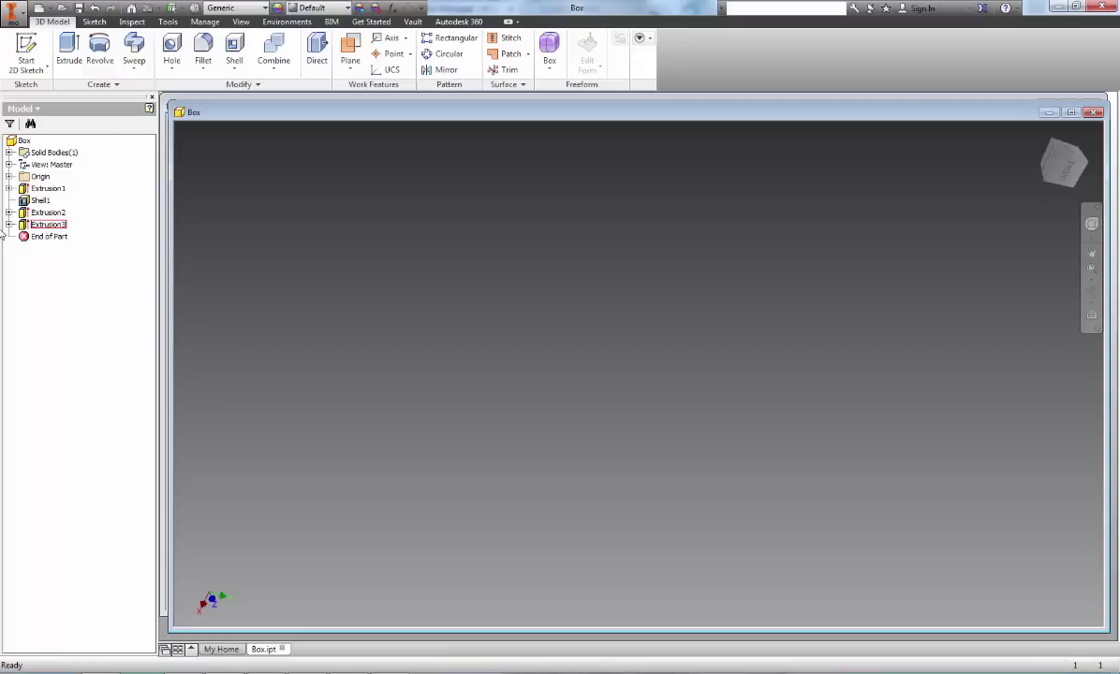
Turn on the visibility of the ledge sketch consumed by the cut extrusion
click(9, 225)
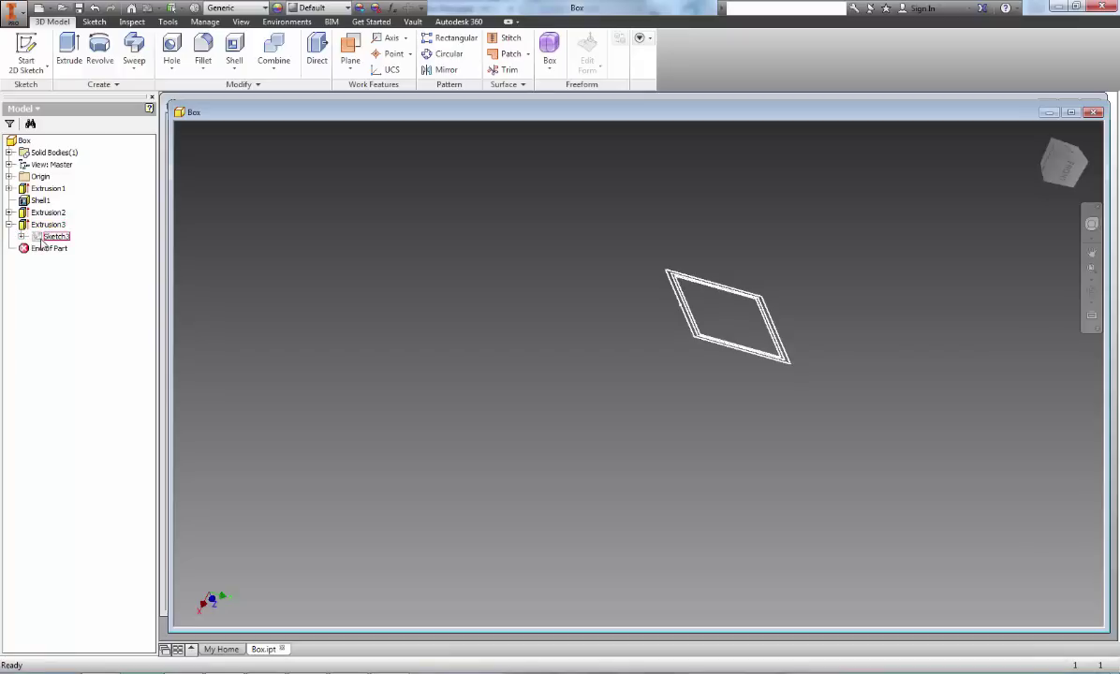
right_click(44, 239)
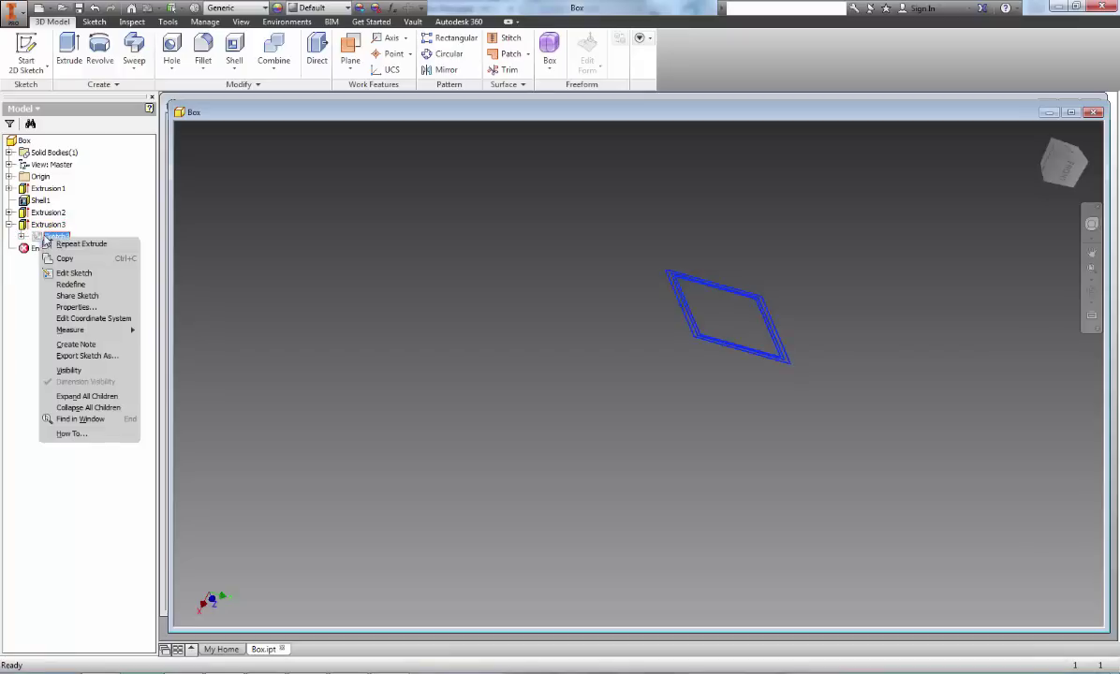
click(68, 372)
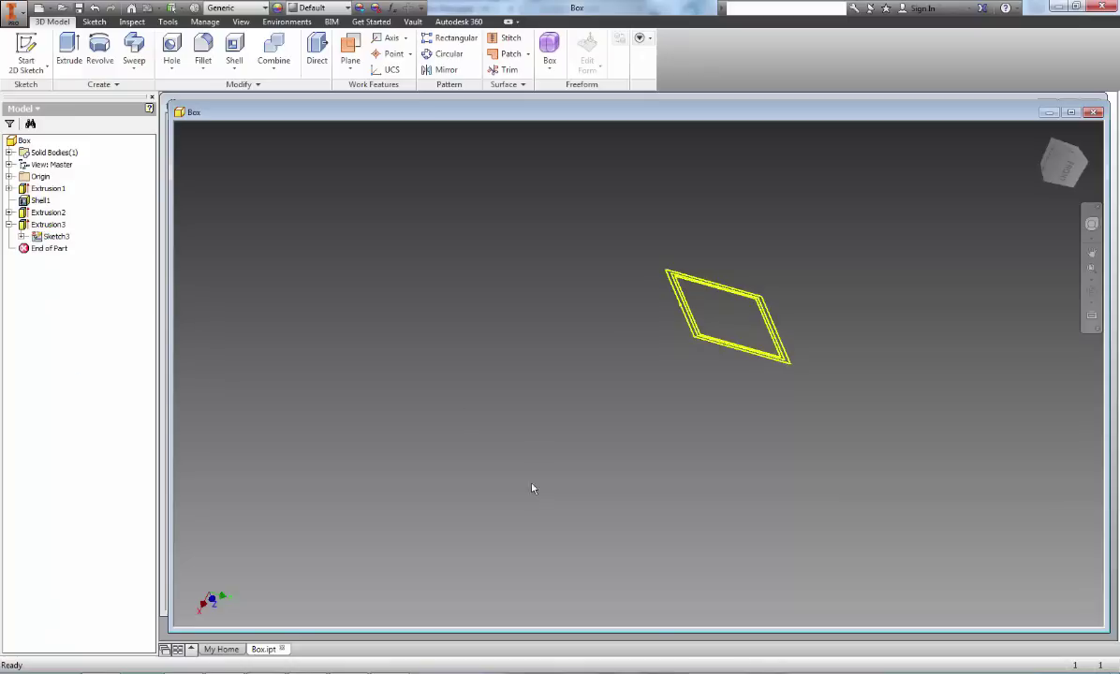
mouse_move(593, 467)
shift+middle_down()
mouse_move(647, 510)
mouse_move(600, 518)
shift+middle_up()
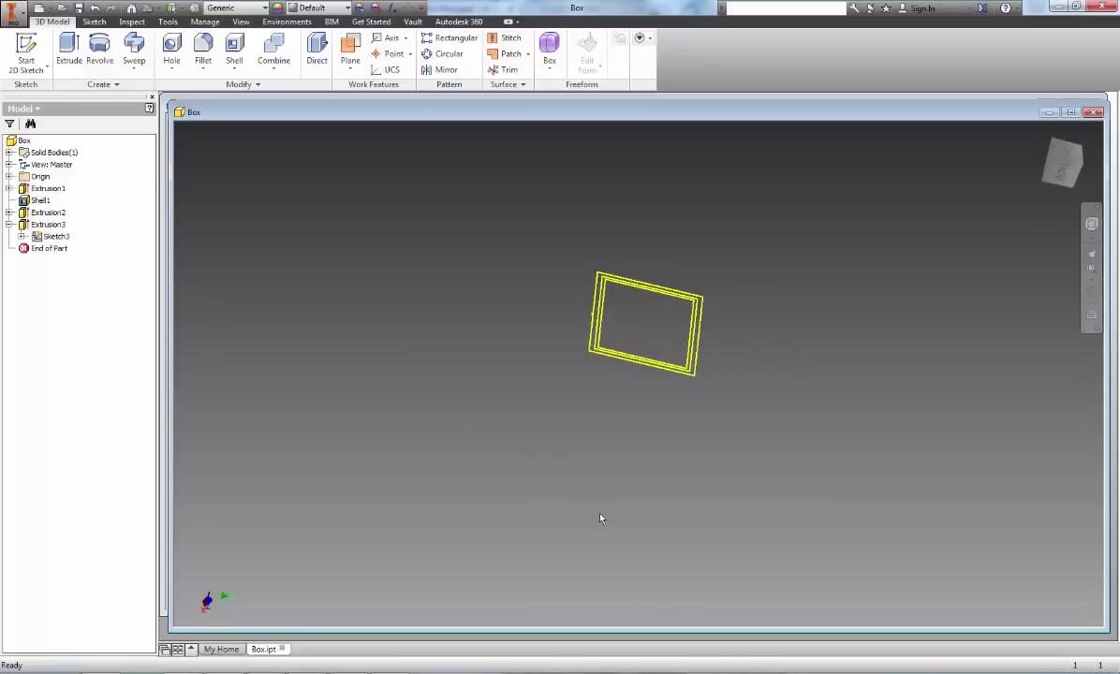
scroll(638, 402, down, 3)
mouse_move(639, 397)
middle_down()
mouse_move(630, 387)
mouse_move(579, 451)
middle_up()
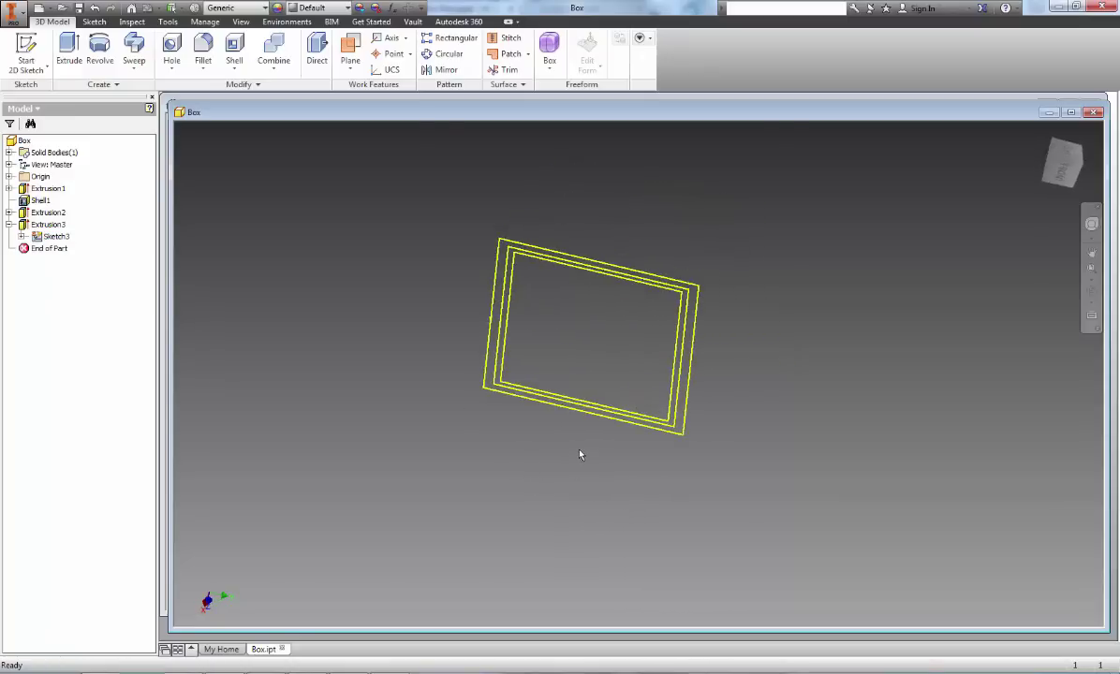
scroll(579, 451, down, 3)
scroll(579, 452, up, 2)
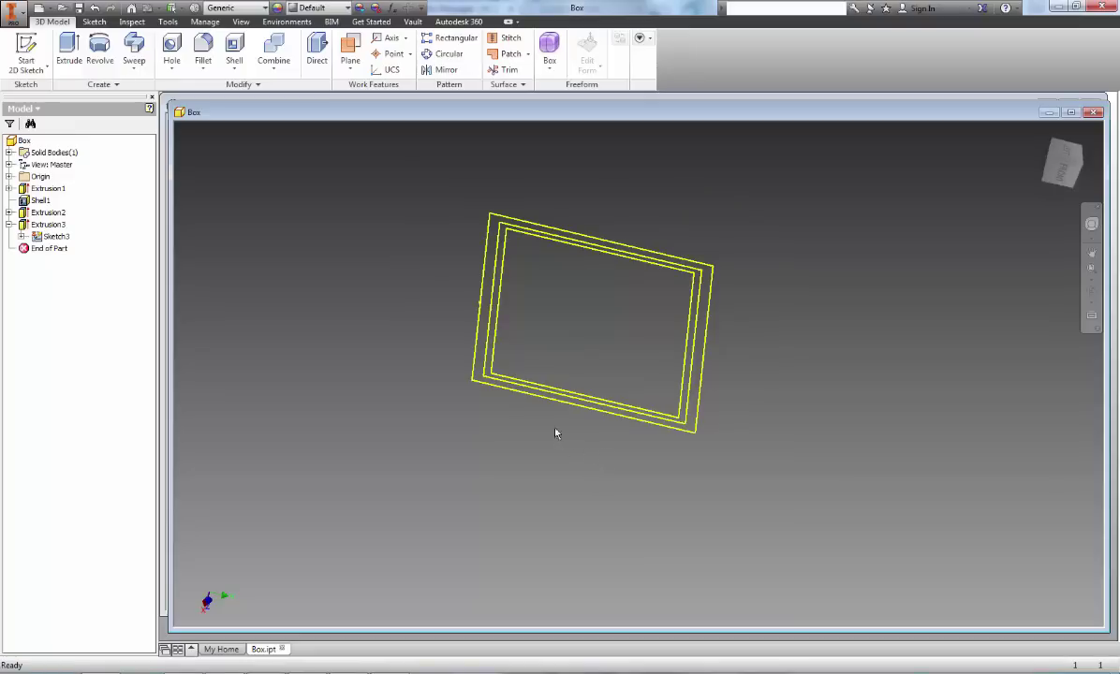
scroll(523, 314, up, 3)
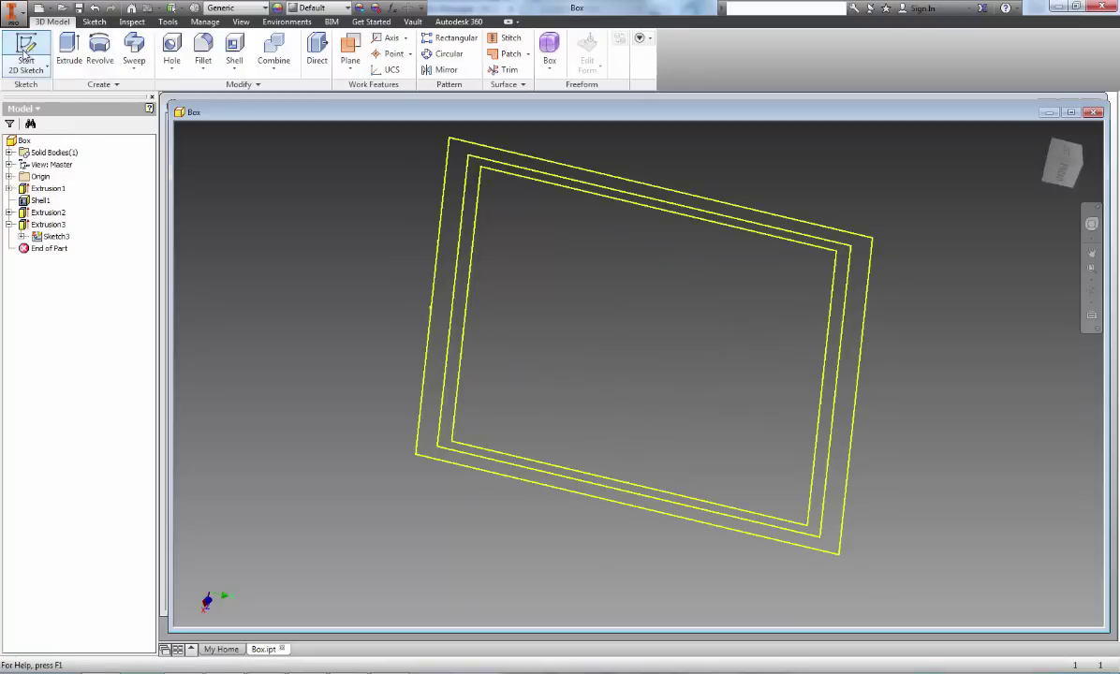
click(26, 52)
click(69, 49)
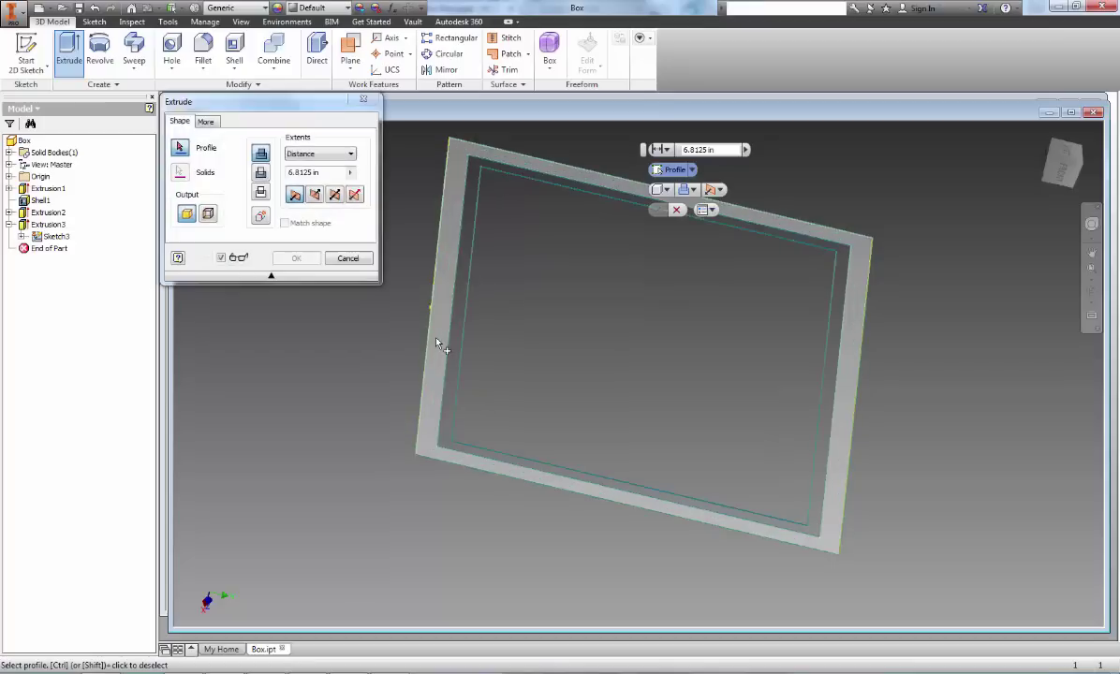
scroll(478, 380, down, 5)
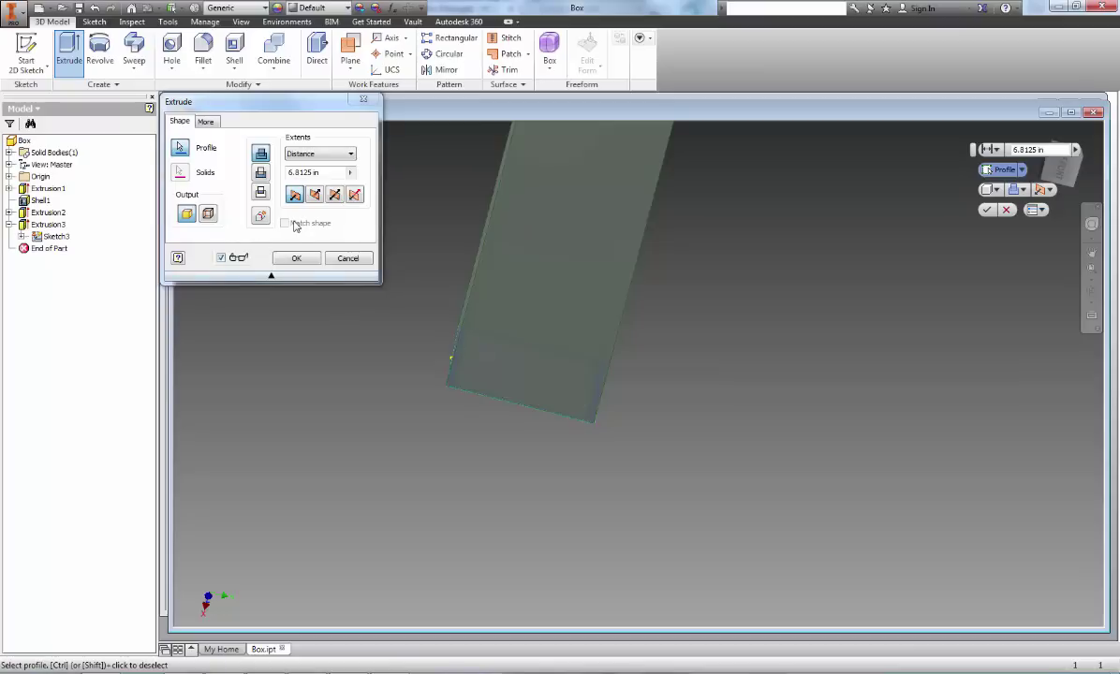
key(period)
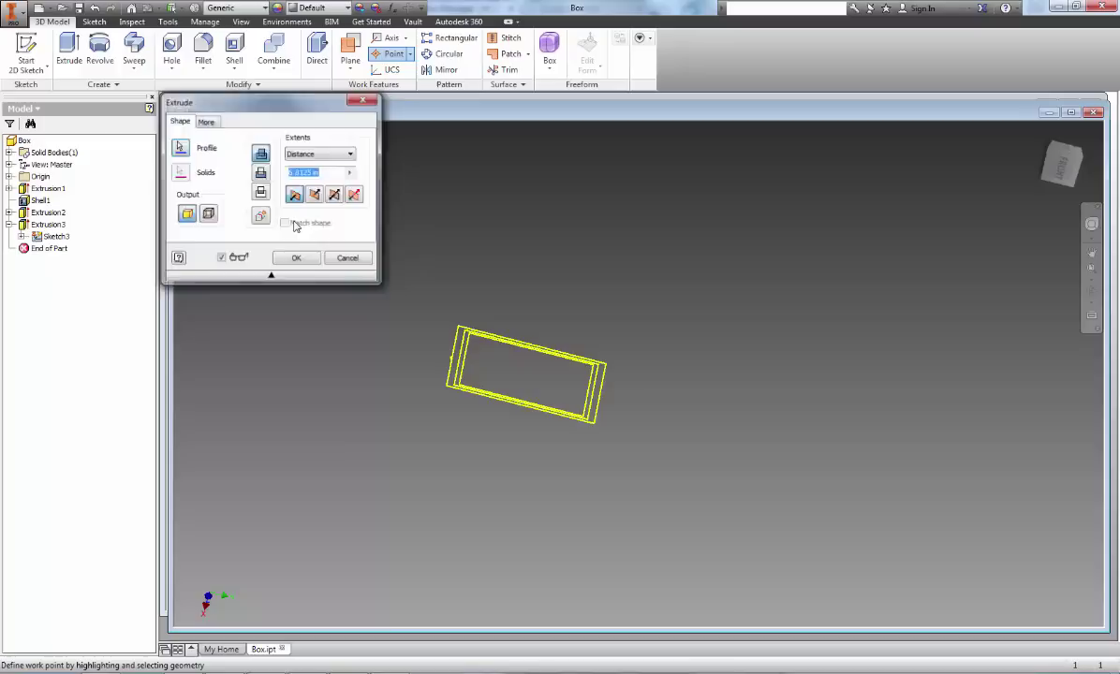
key(Escape)
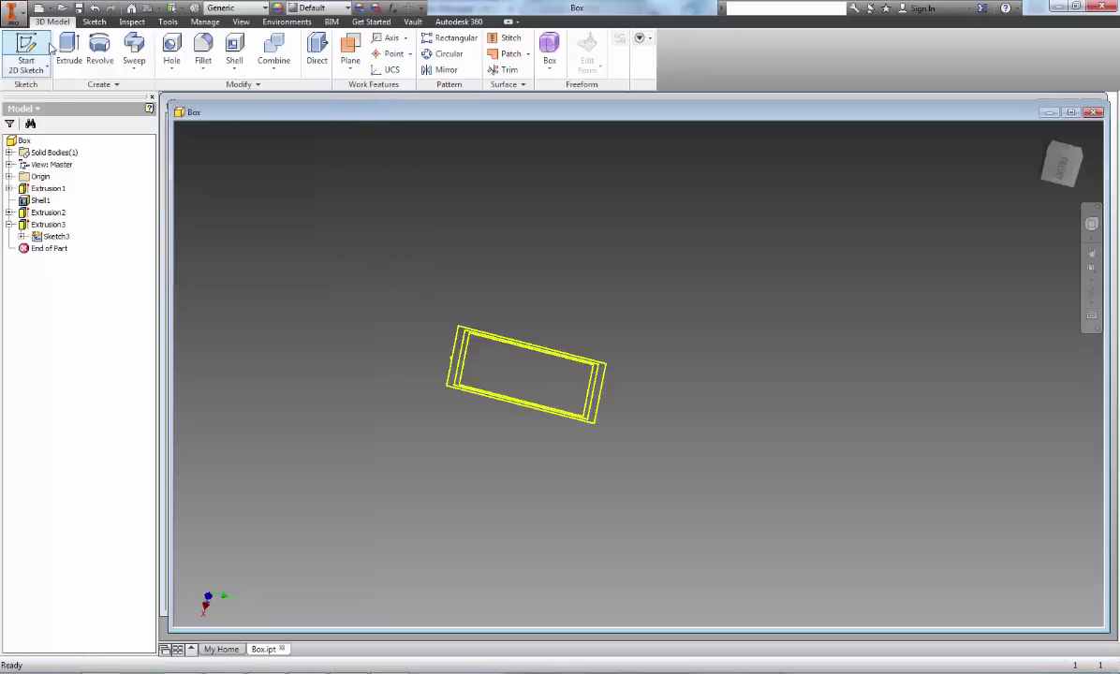
Extrude the ring between the ledge sketch's outermost and middle outlines by 0.32 in as new wall material
click(69, 48)
scroll(433, 369, up, 3)
click(409, 337)
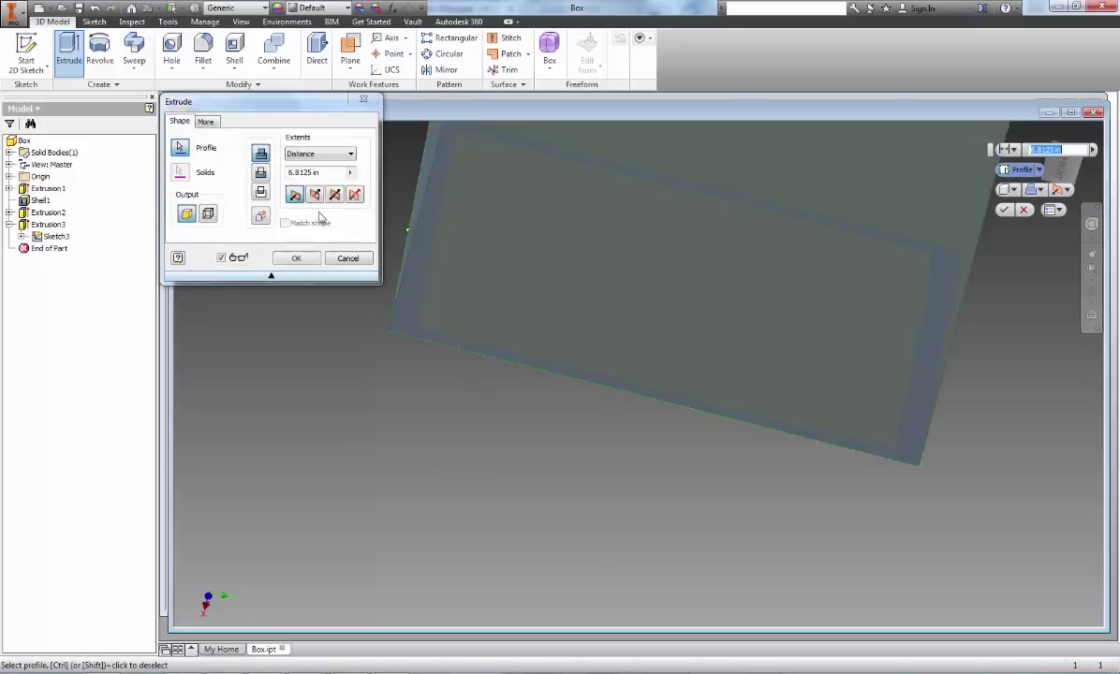
text(.32)
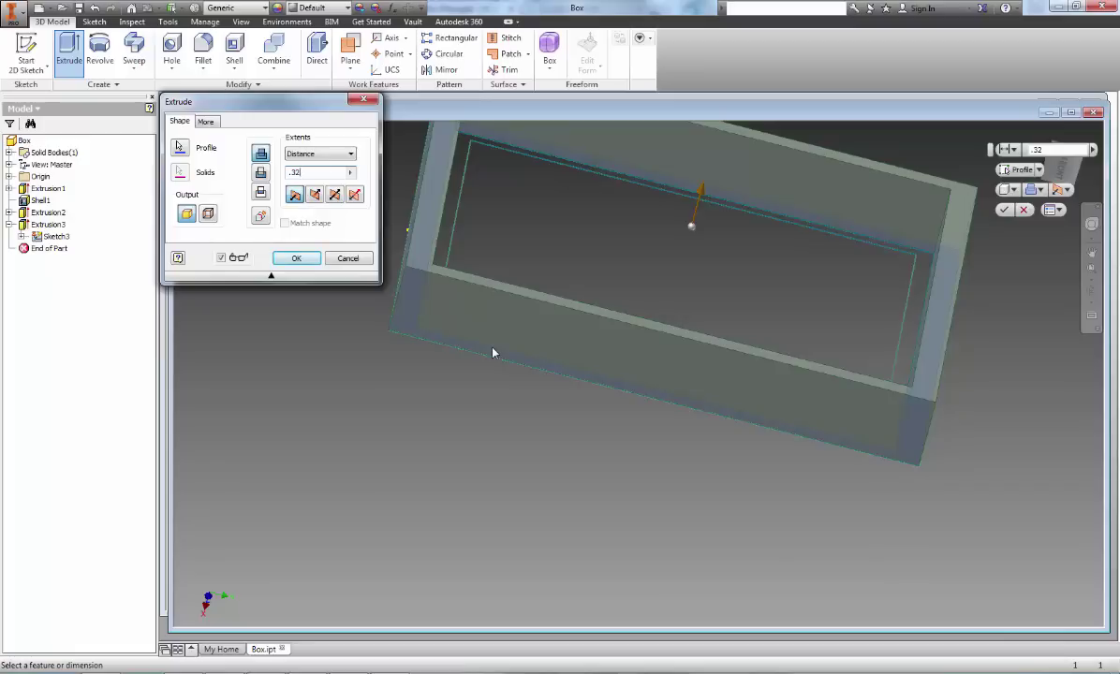
click(296, 259)
Sketch a rectangle of about 2.5 x 3 in on the ring's end face, corner to corner along its outer outline, and finish the sketch
middle_drag(555, 321, 424, 316)
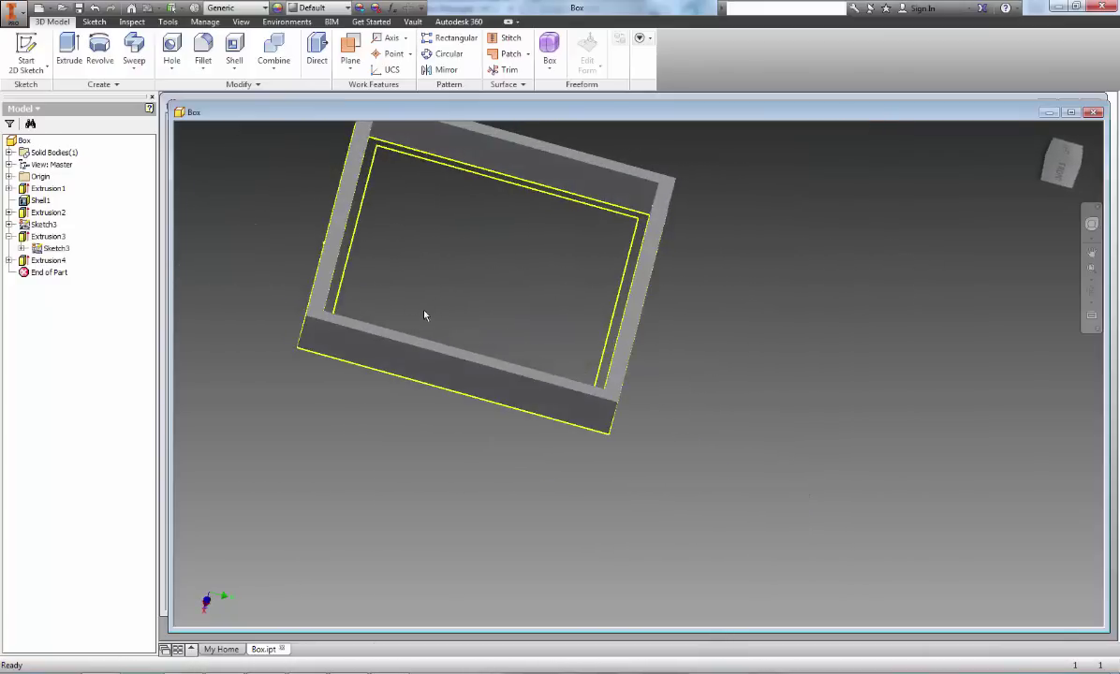
click(26, 54)
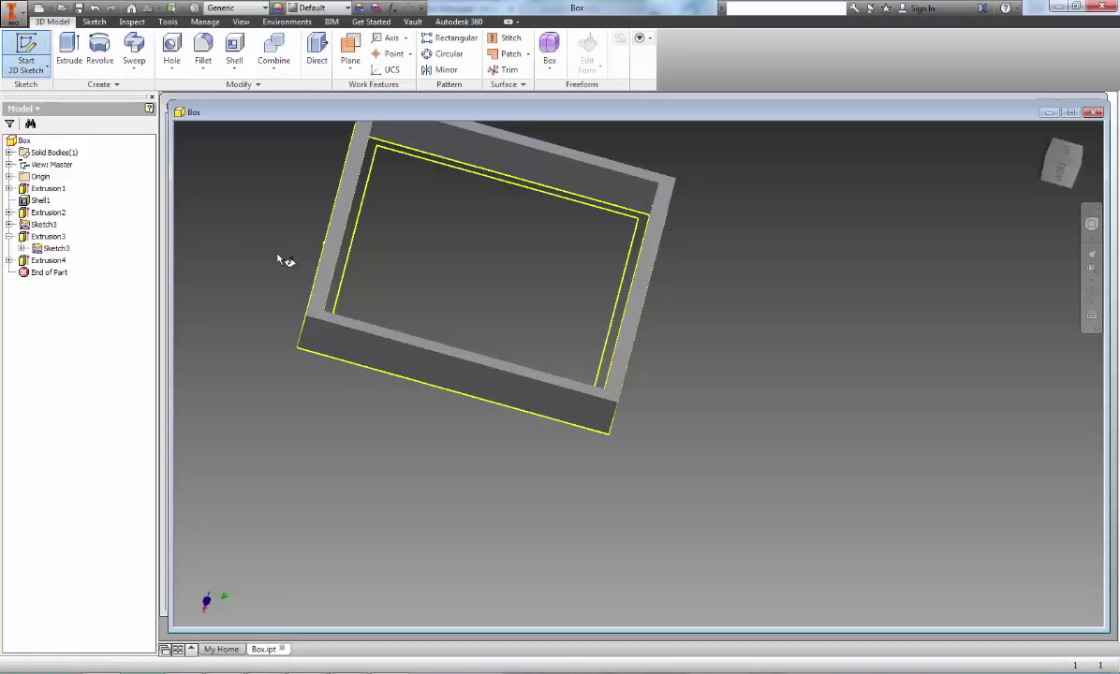
click(339, 254)
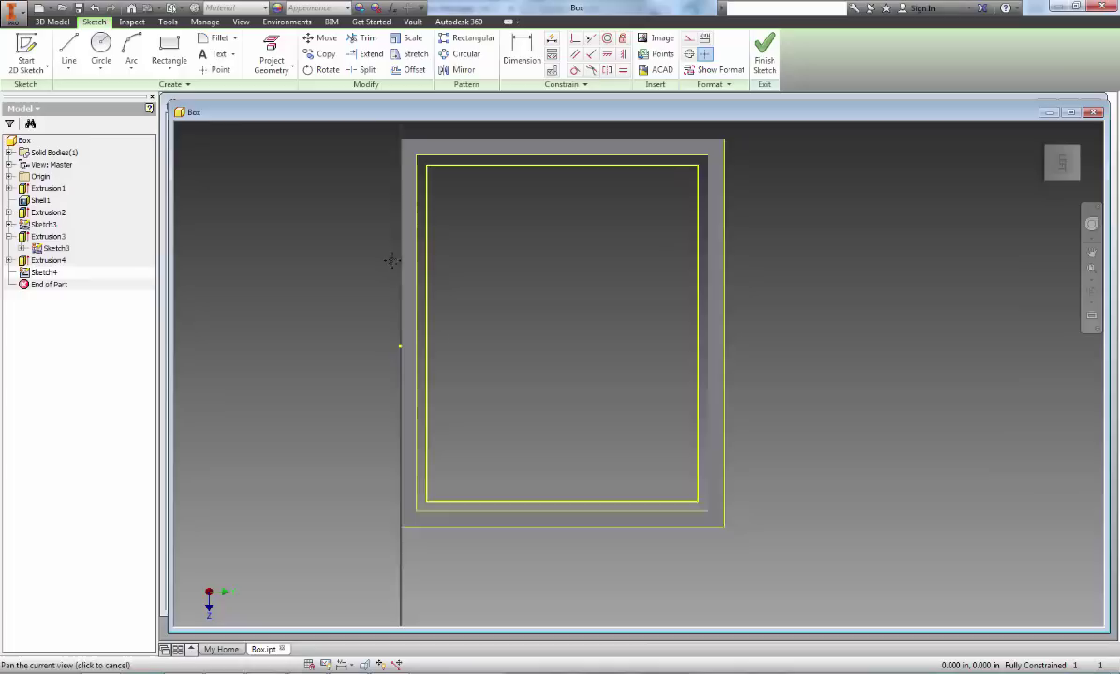
click(168, 52)
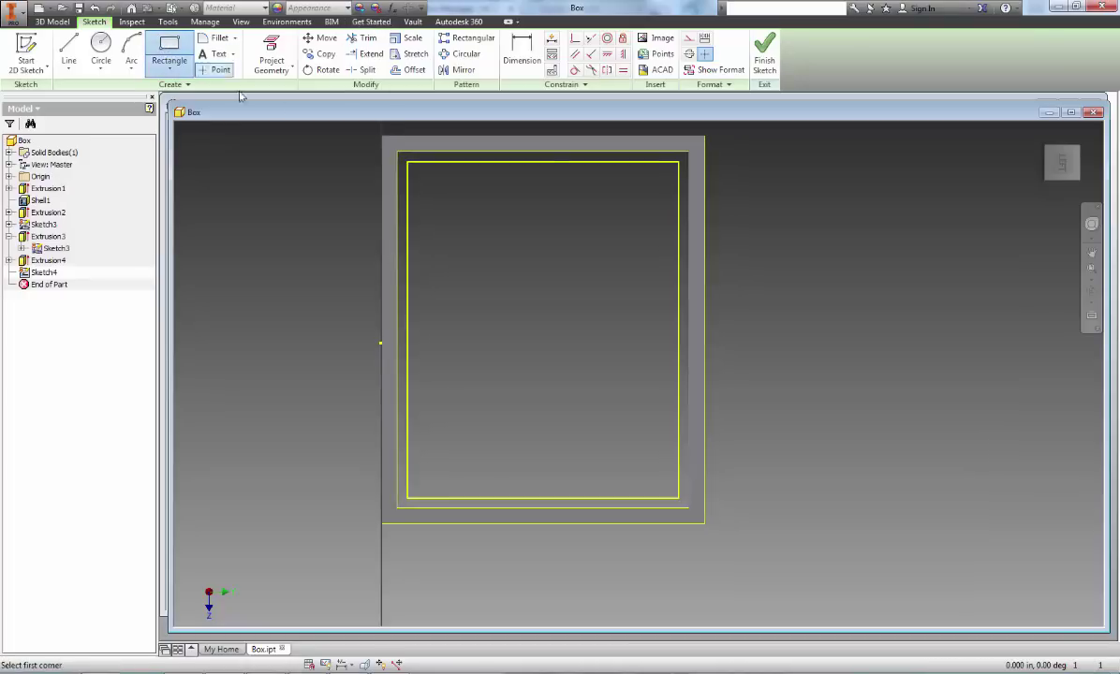
click(379, 135)
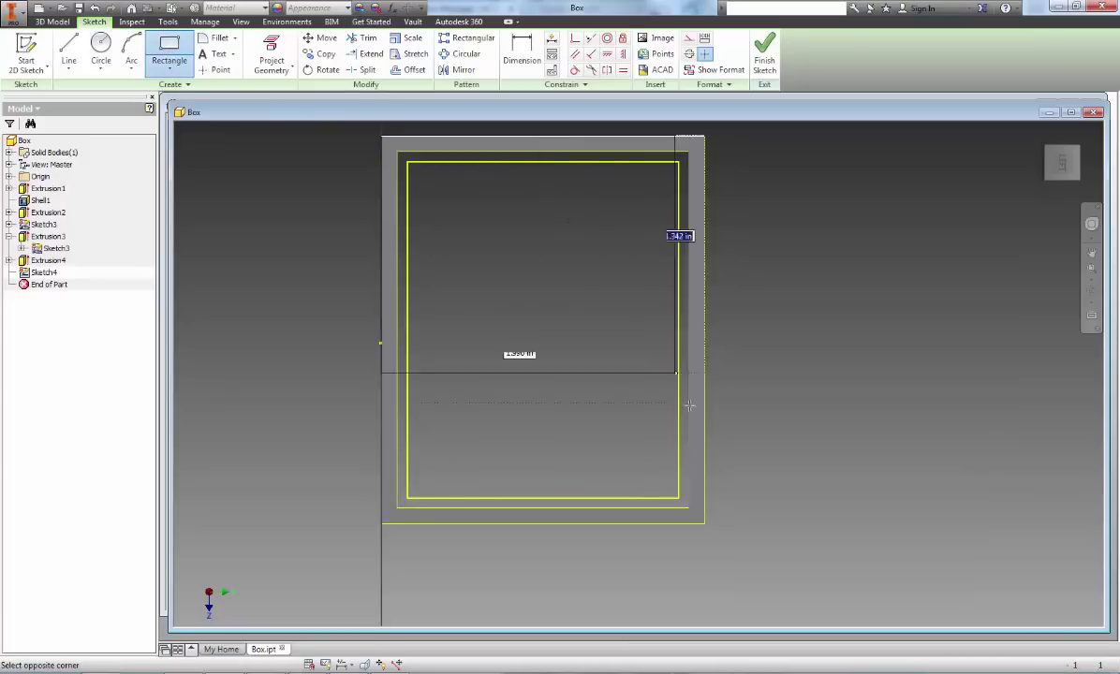
click(704, 523)
click(764, 53)
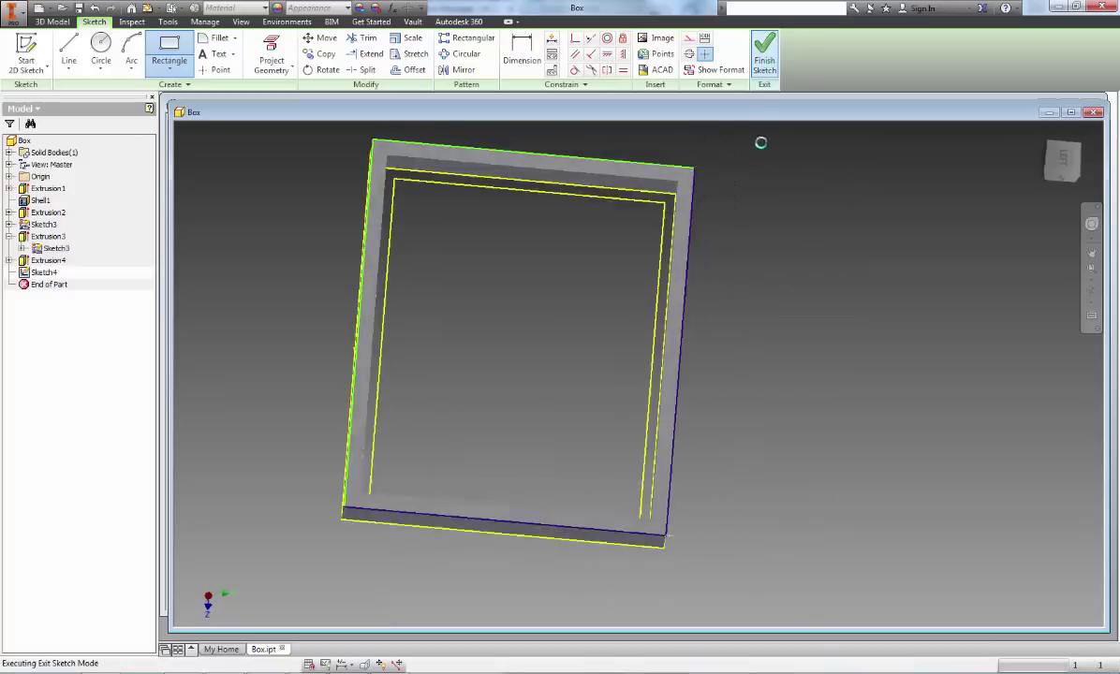
Extrude the whole rectangle area 0.18 in outward from the ring to close off that side
key(e)
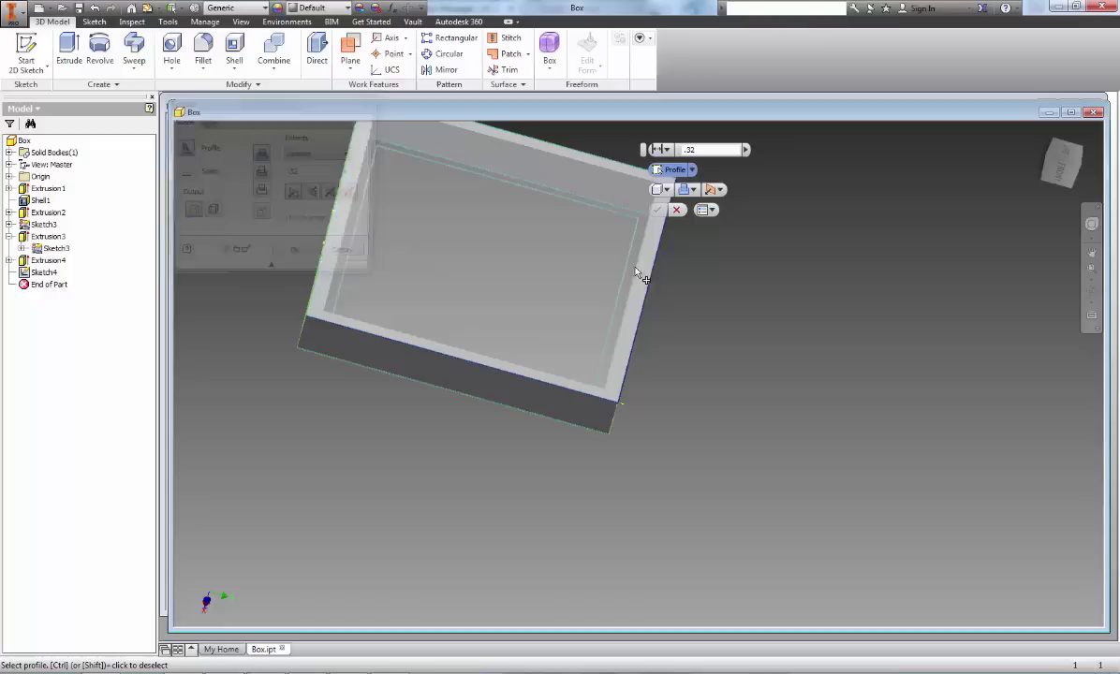
mouse_move(630, 333)
shift+middle_down()
mouse_move(602, 313)
mouse_move(613, 358)
mouse_move(591, 310)
shift+middle_up()
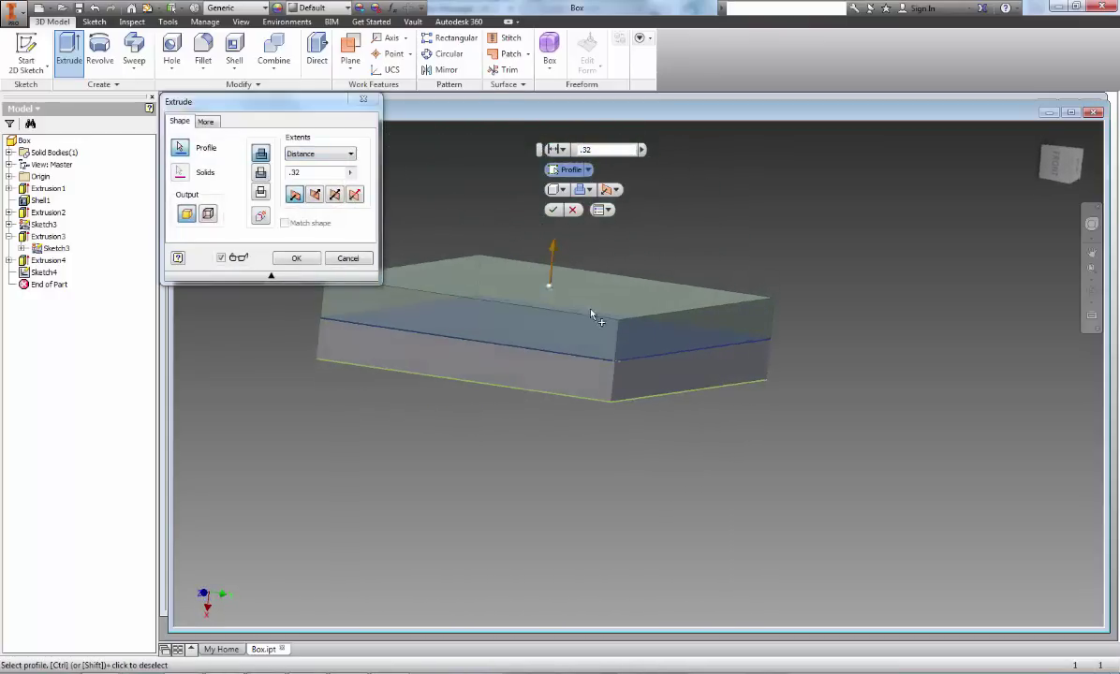
click(587, 150)
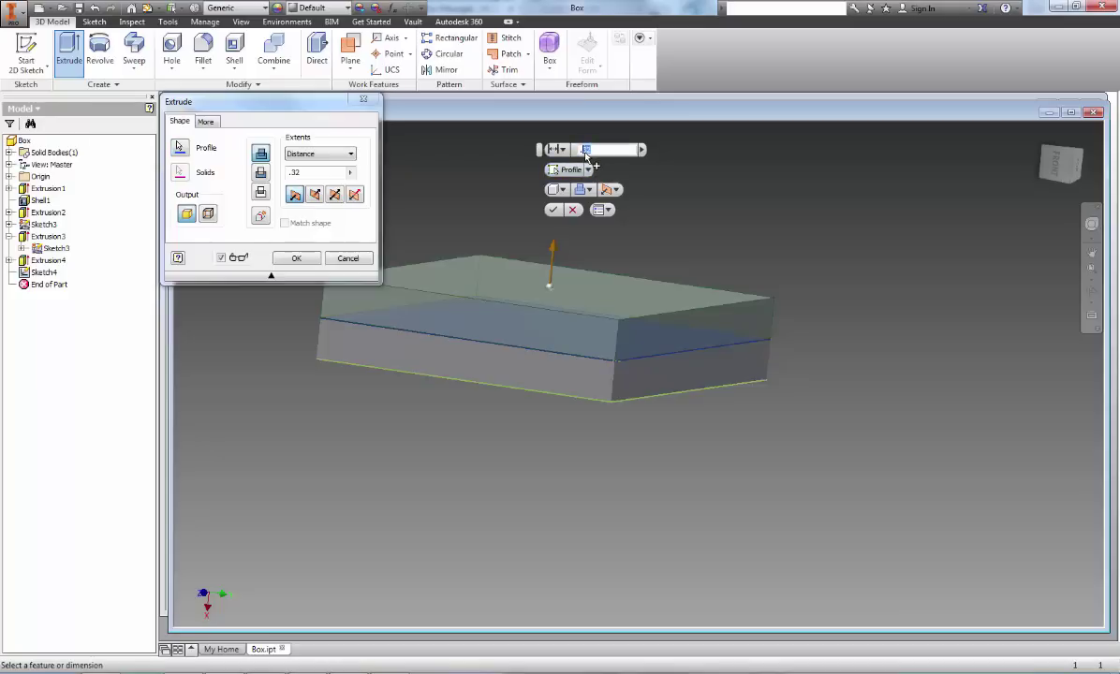
text(.)
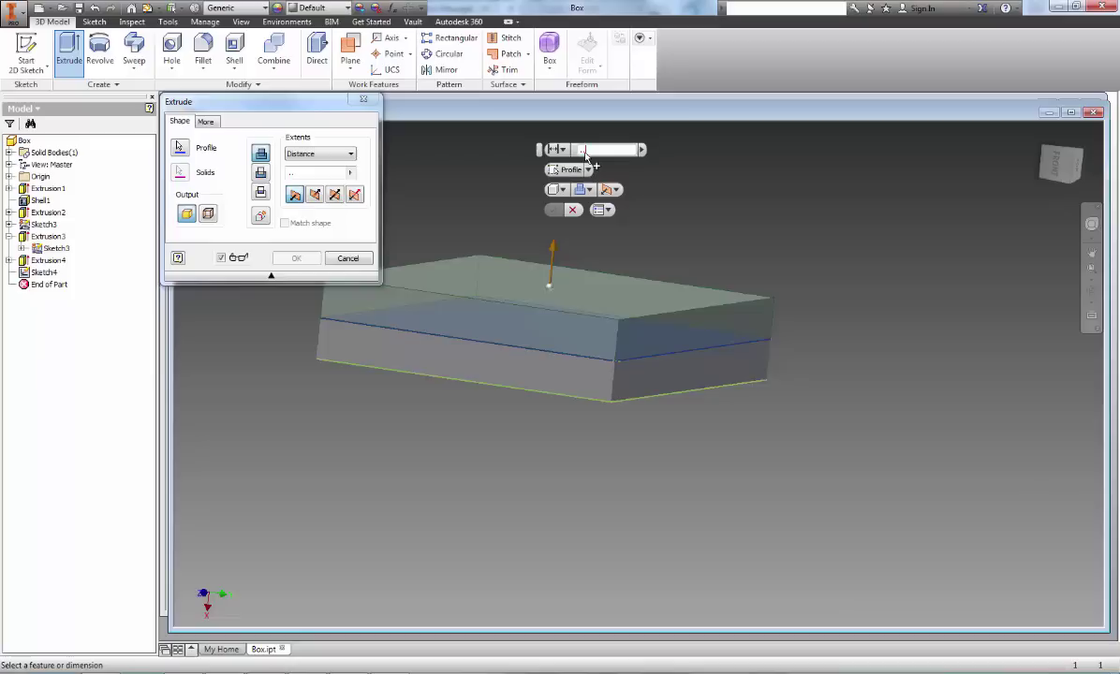
text(18)
key(Return)
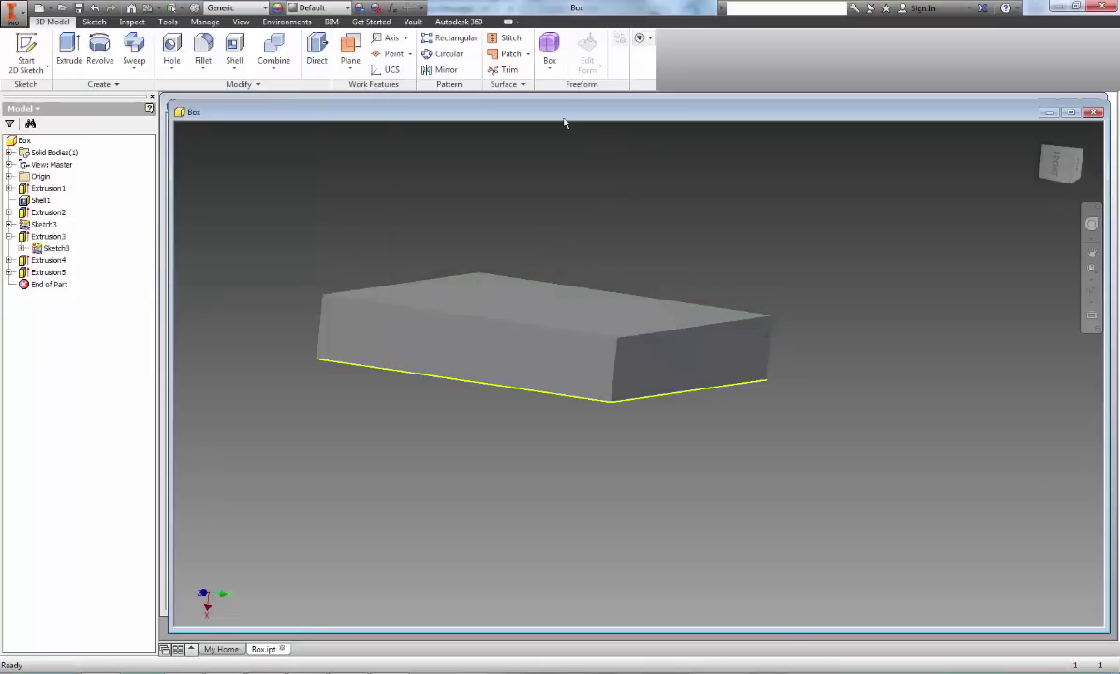
Start a sketch on the rim face at the lid's open side and project the ledge sketch's middle outline into it
shift+middle_drag(722, 314, 620, 234)
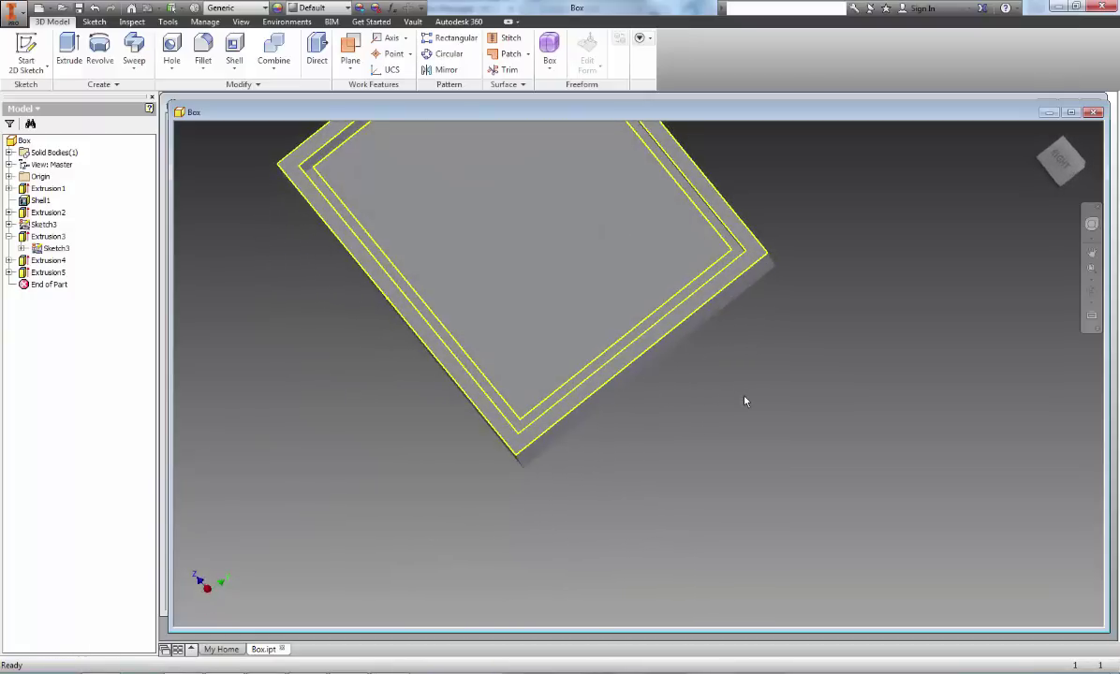
shift+middle_drag(745, 401, 615, 496)
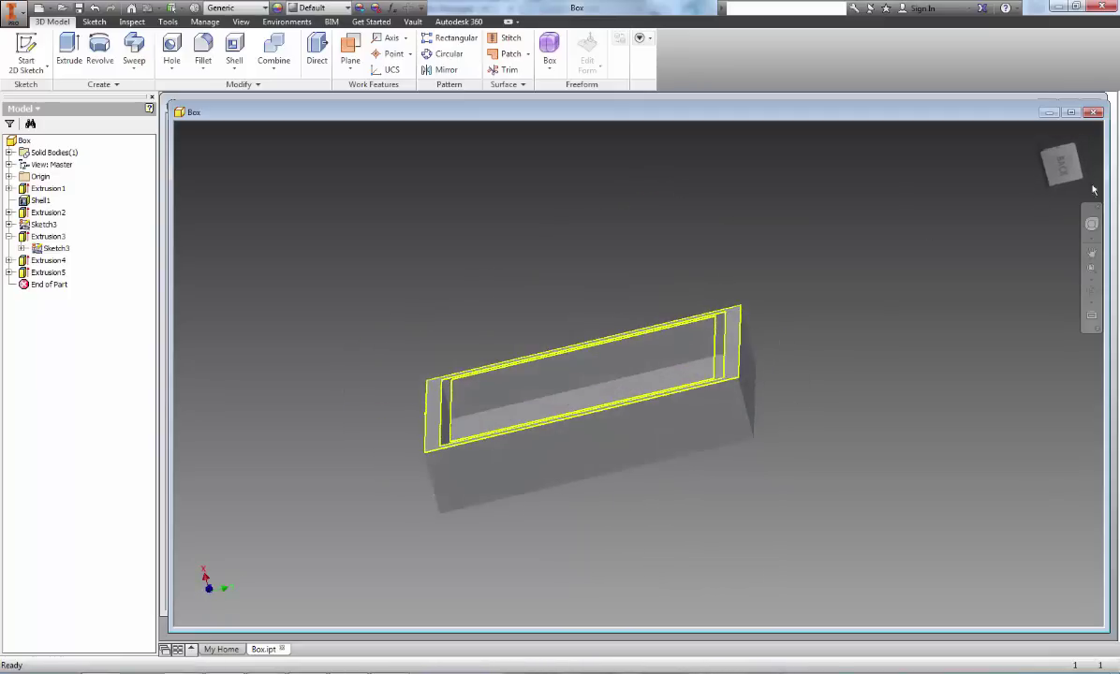
shift+middle_drag(682, 440, 676, 455)
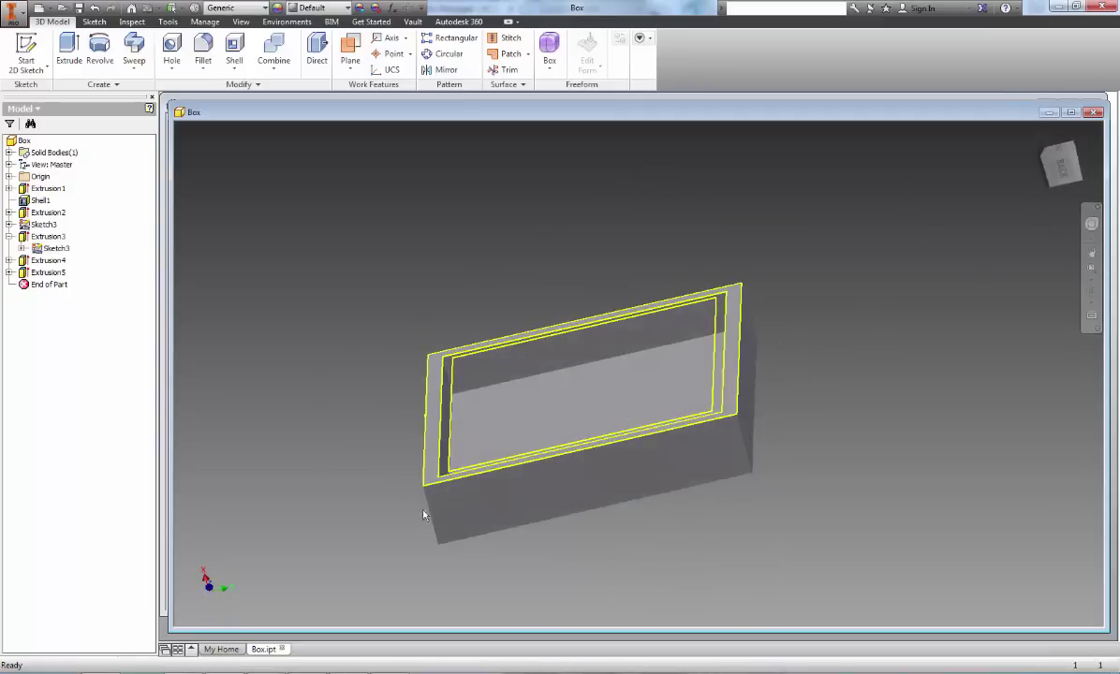
scroll(423, 514, up, 5)
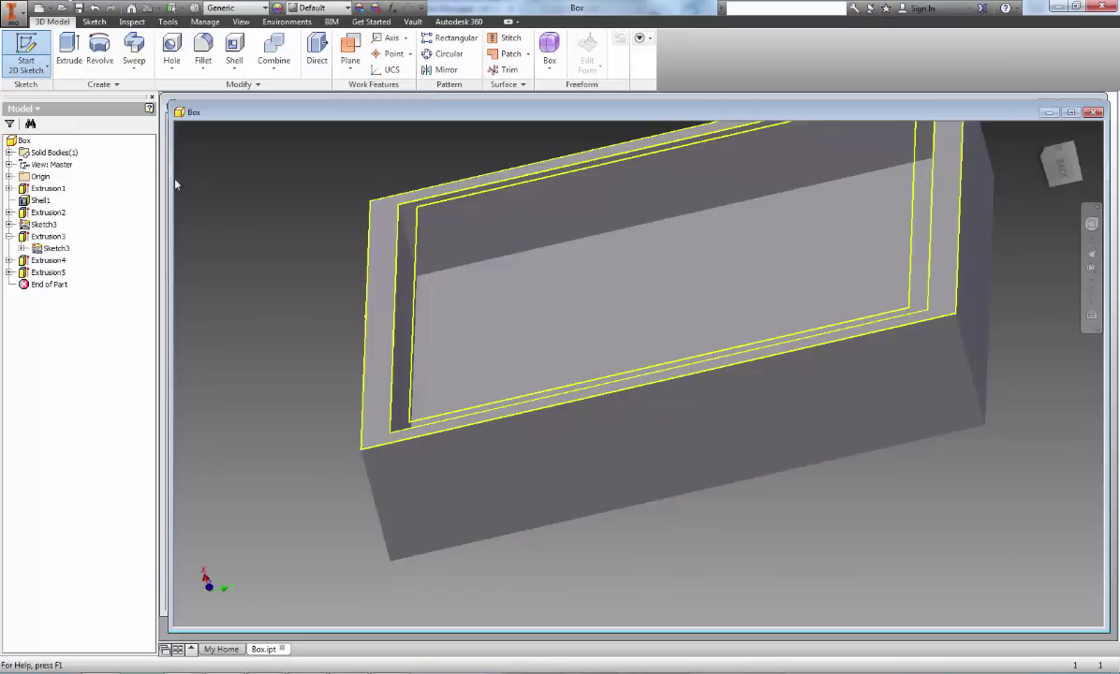
click(392, 371)
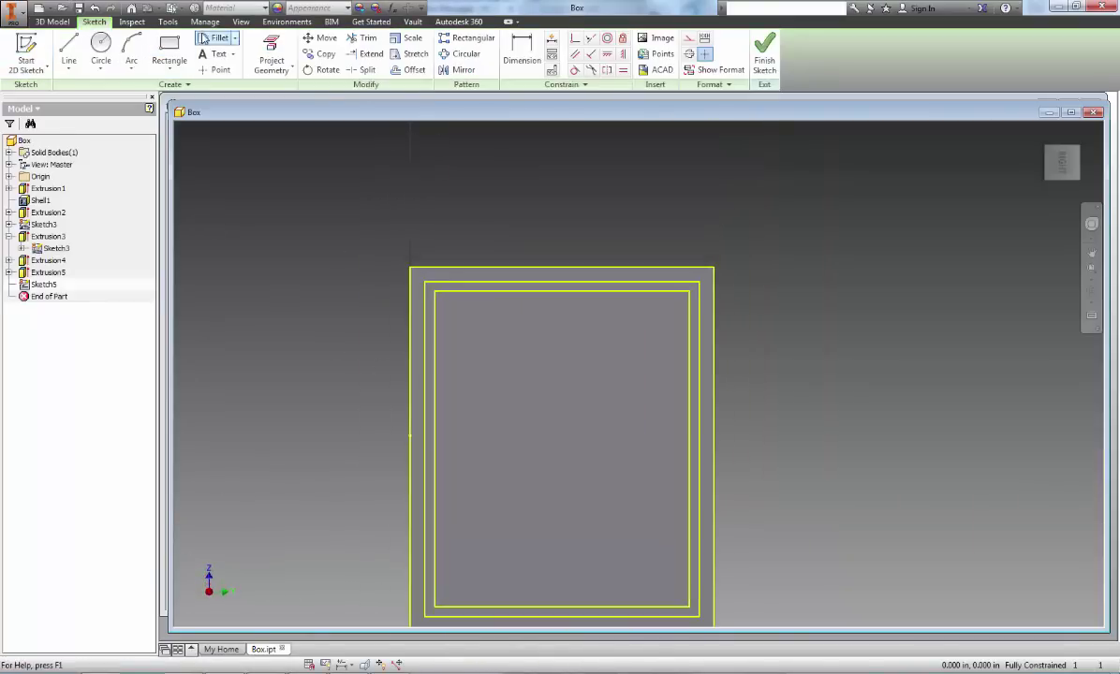
click(412, 69)
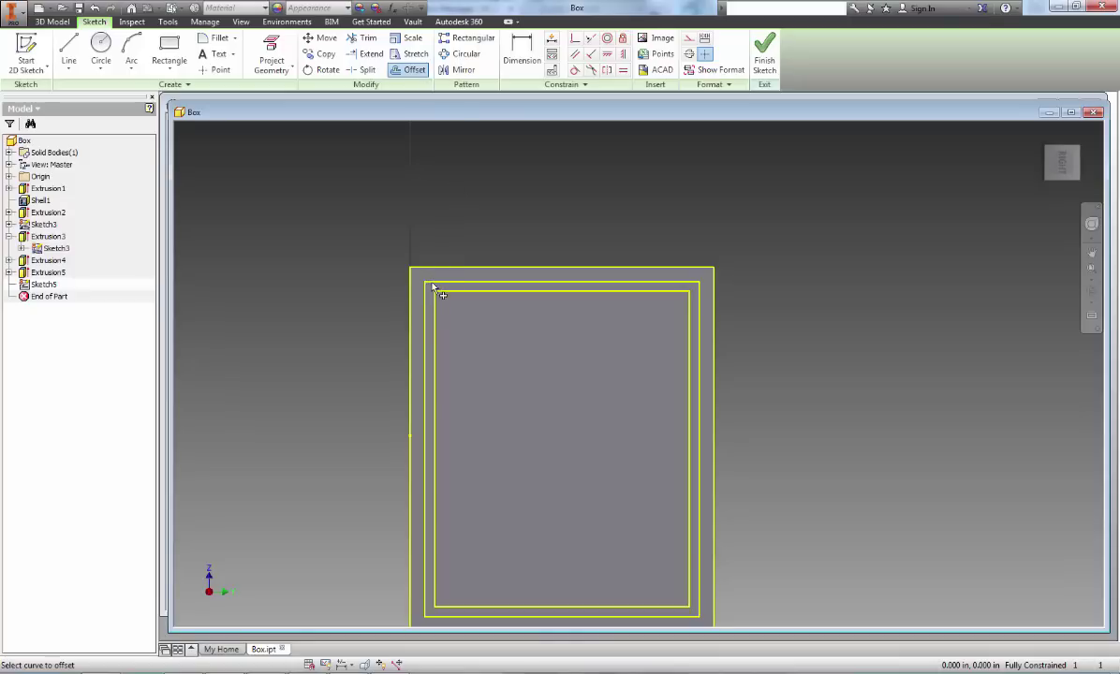
key(Escape)
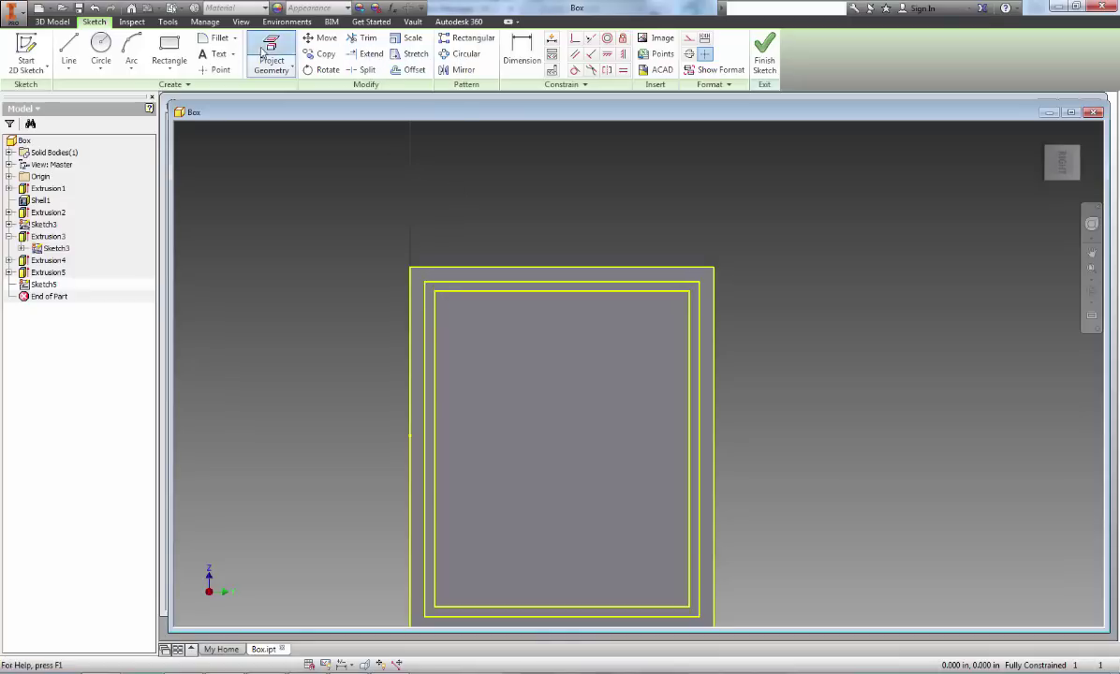
click(268, 52)
scroll(396, 205, up, 5)
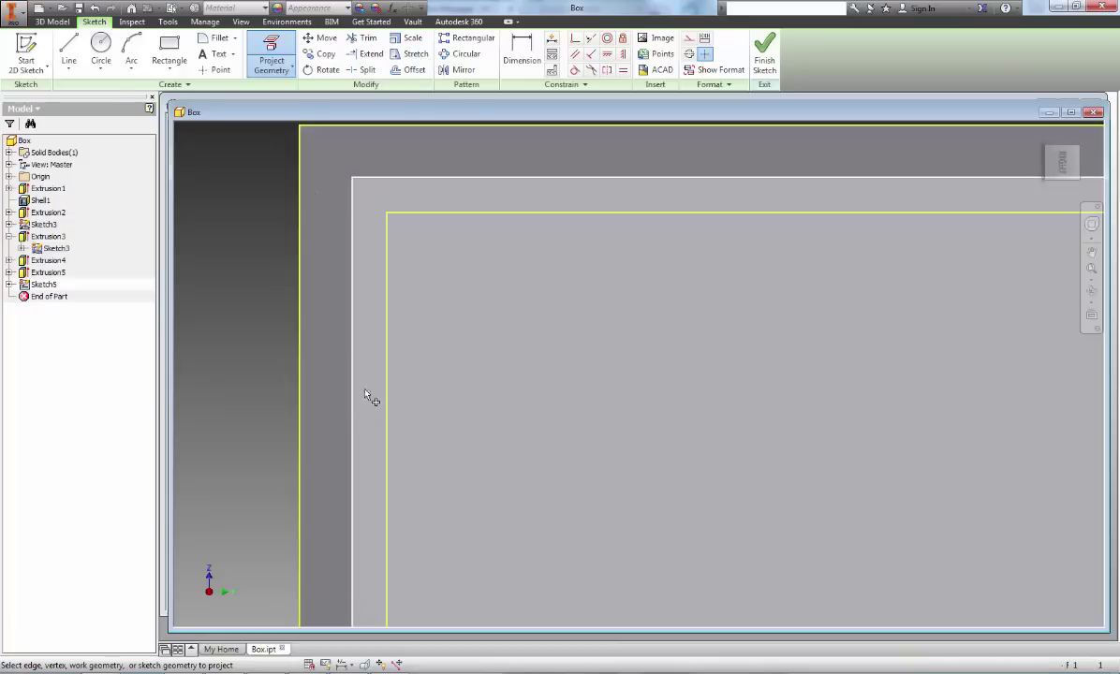
click(370, 395)
key(Escape)
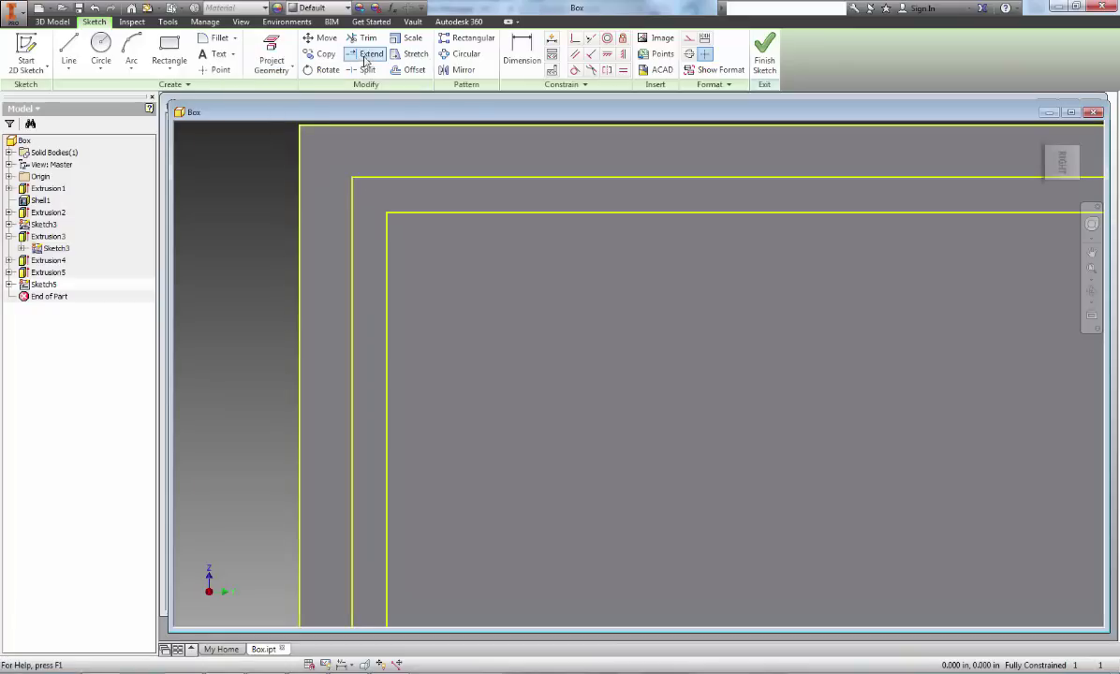
Offset the projected middle outline outward by 0.02 in as fitting clearance and finish the sketch
click(409, 69)
click(373, 177)
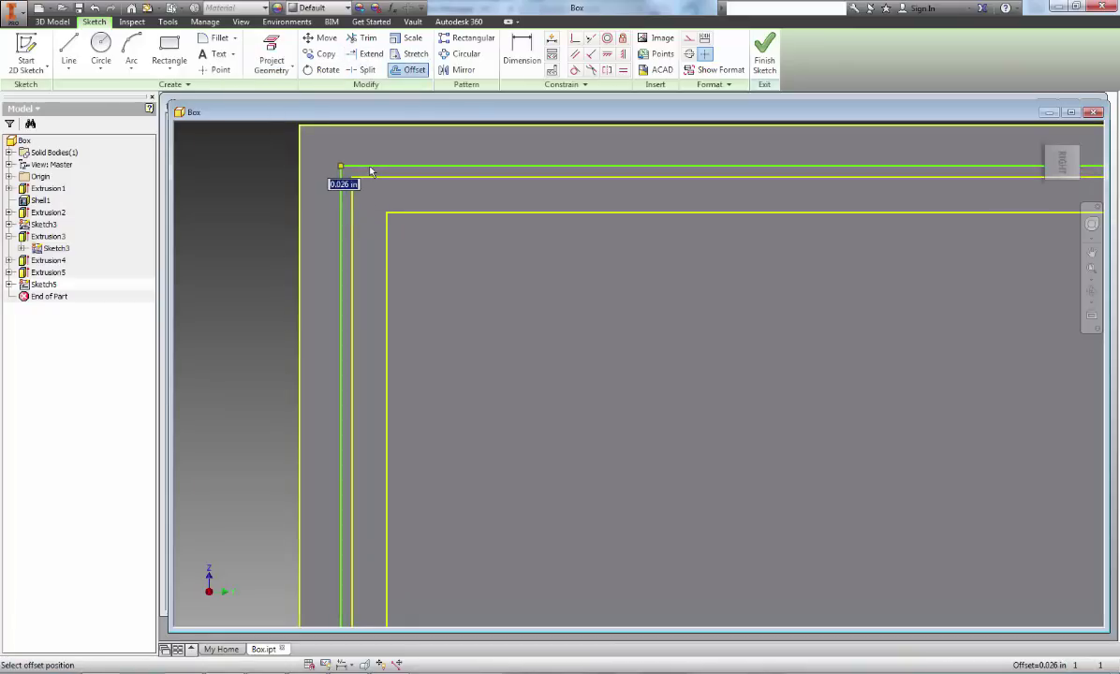
text(.02)
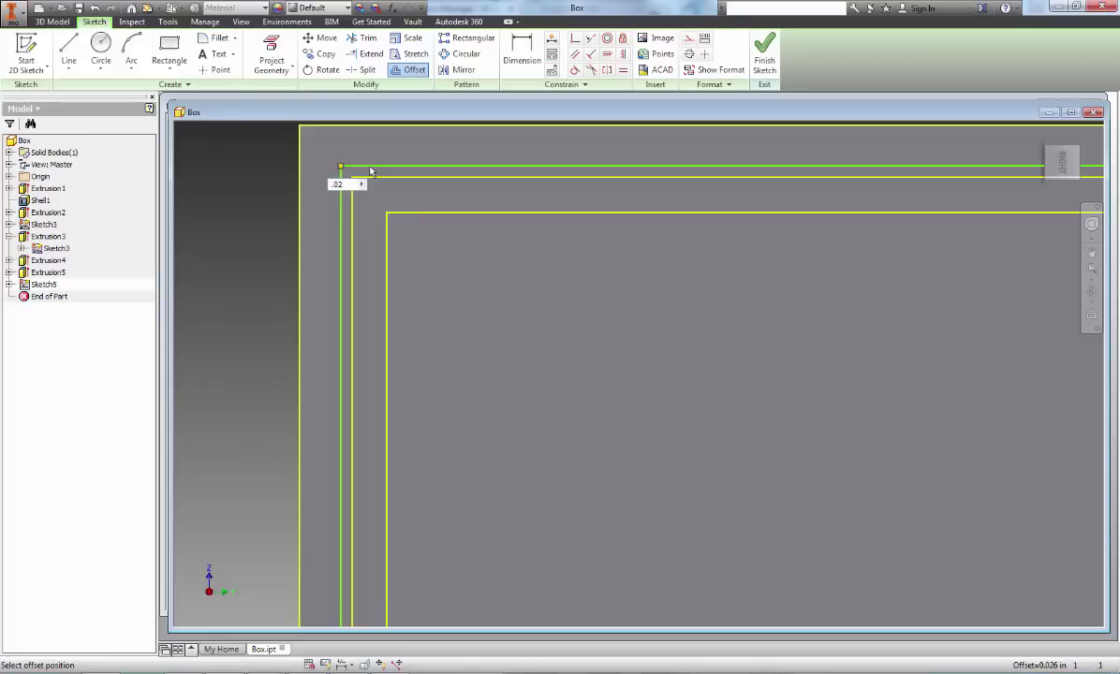
key(Return)
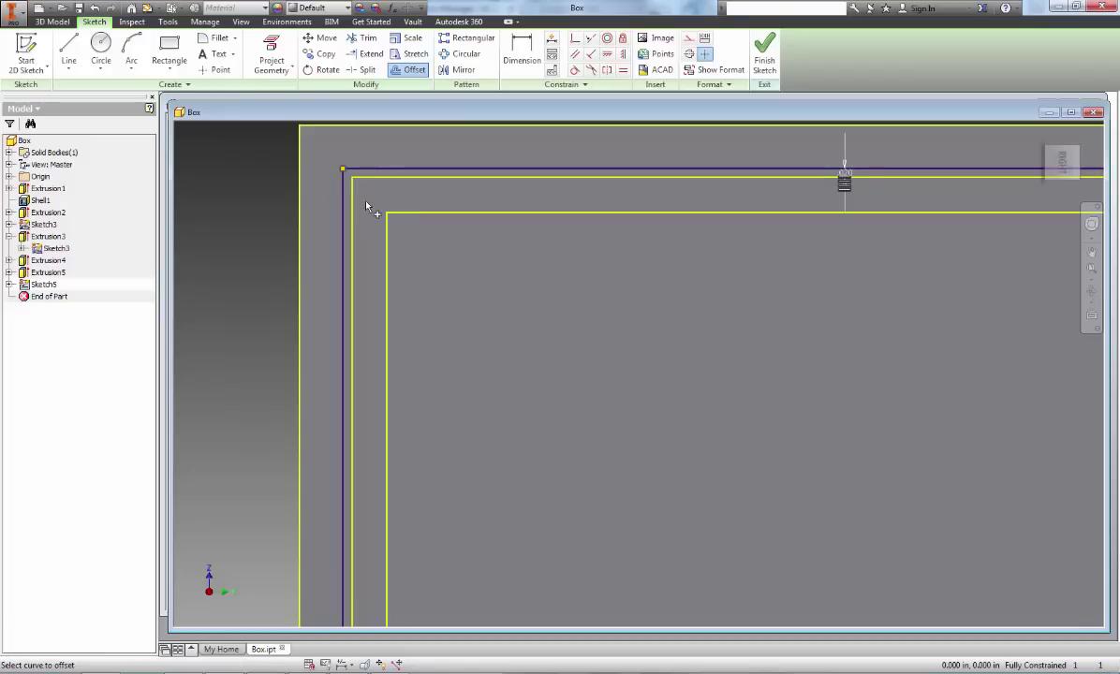
scroll(368, 216, up, 2)
scroll(369, 221, down, 3)
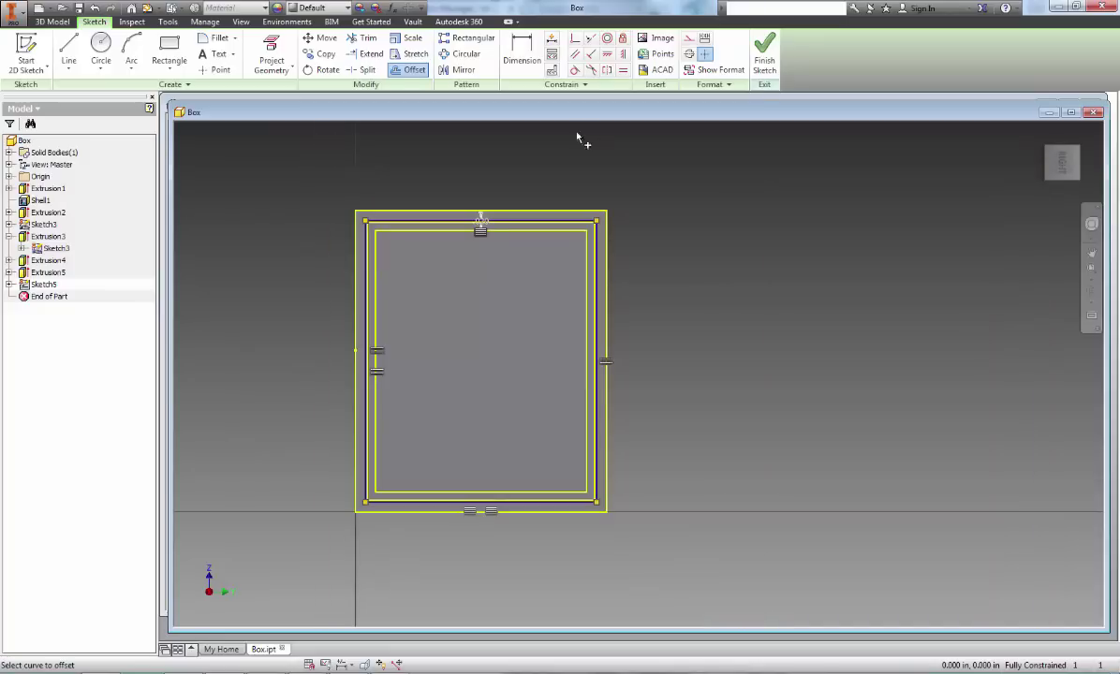
click(765, 53)
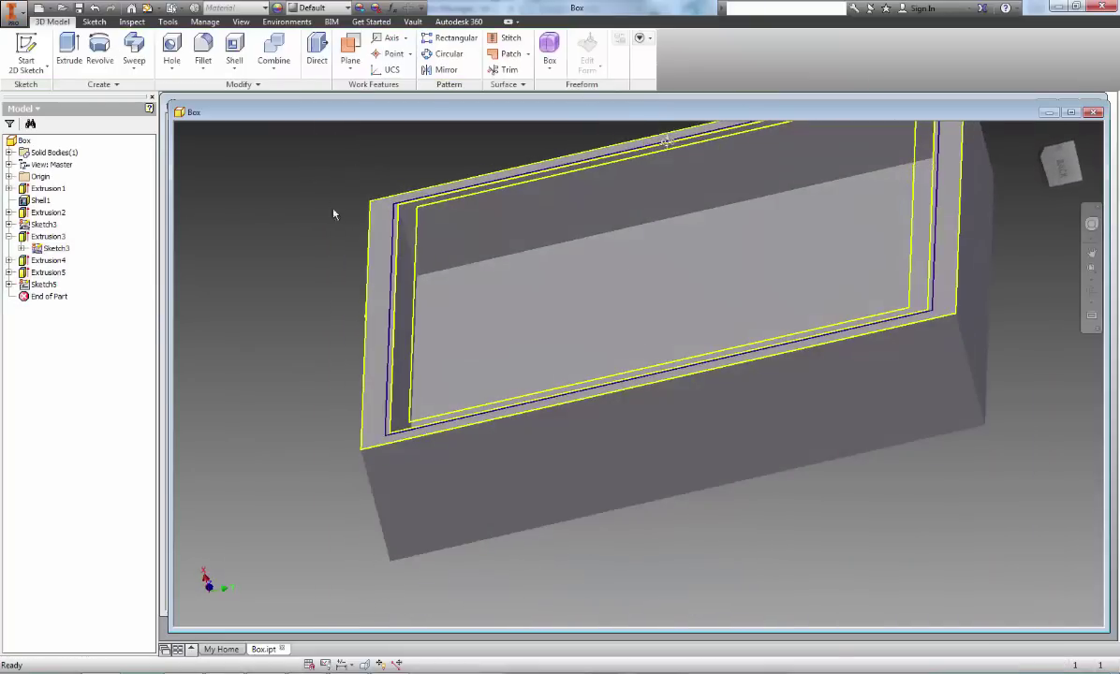
Cut the narrow strip between the middle outline and its offset 0.32 in deep into the lid's inner walls
scroll(365, 412, up, 4)
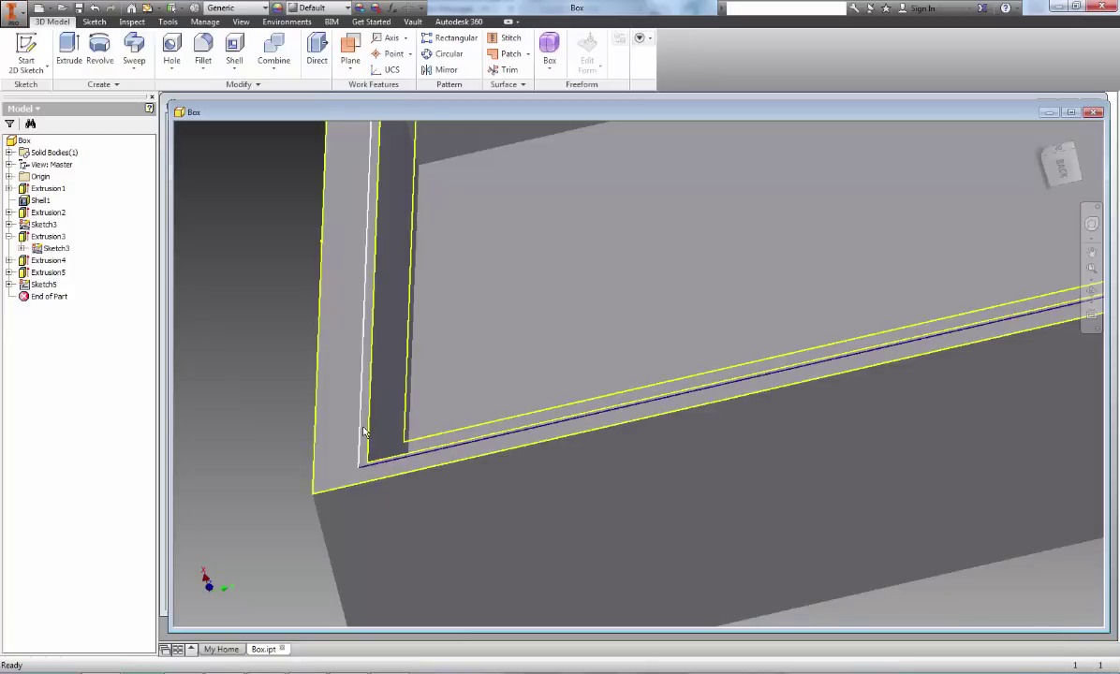
mouse_move(365, 431)
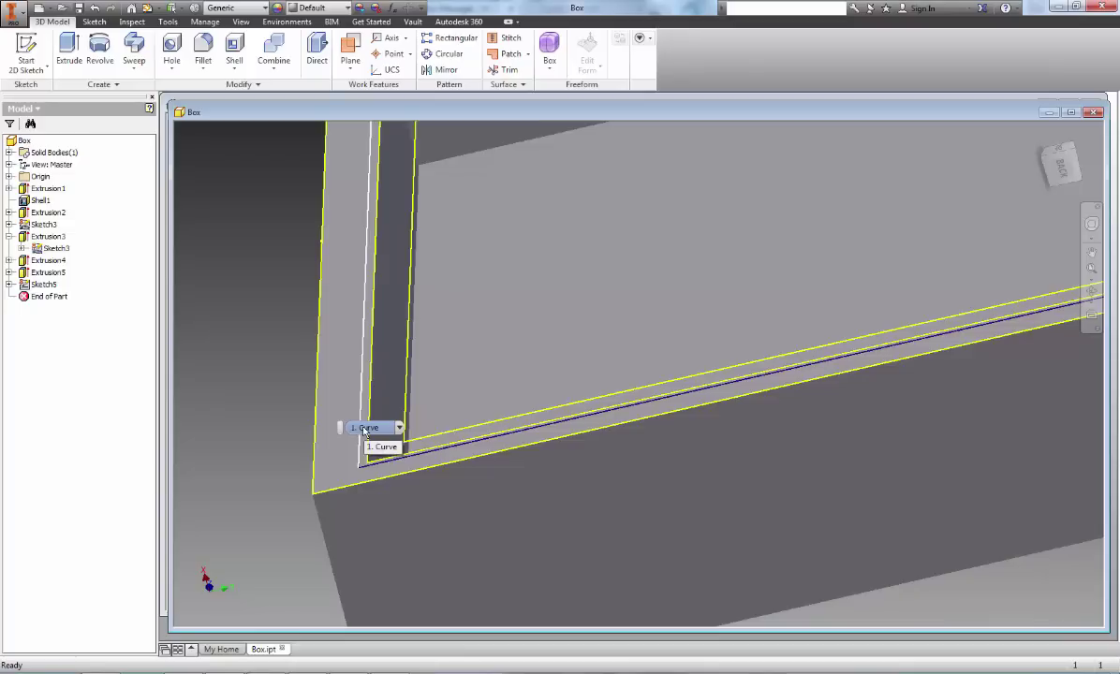
click(365, 431)
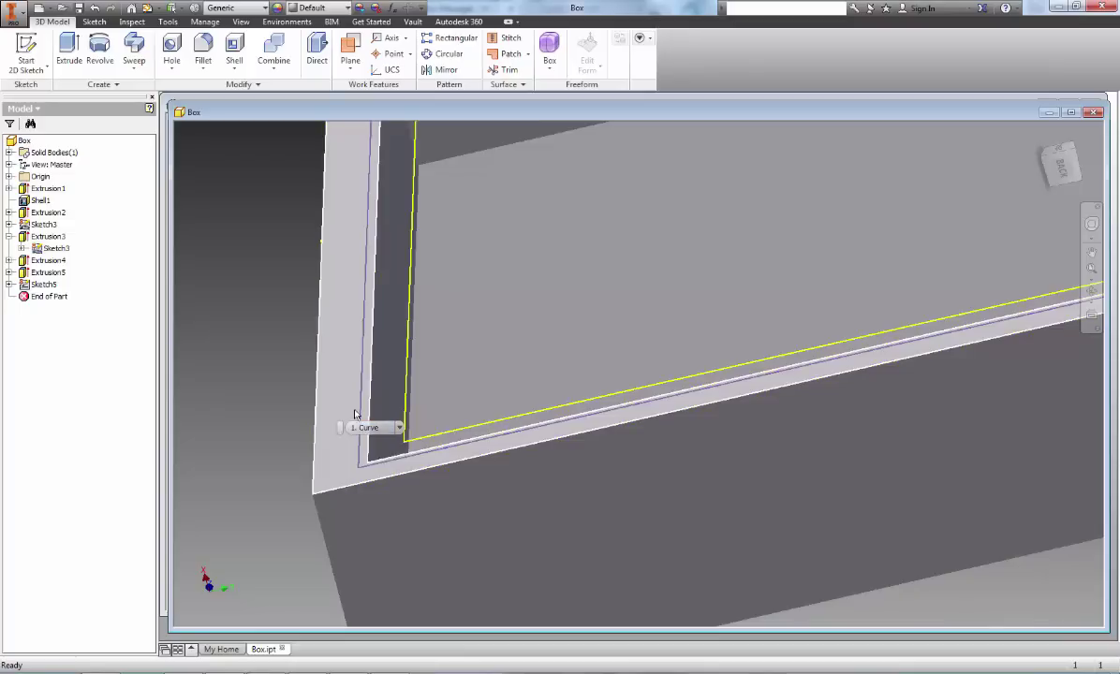
click(68, 51)
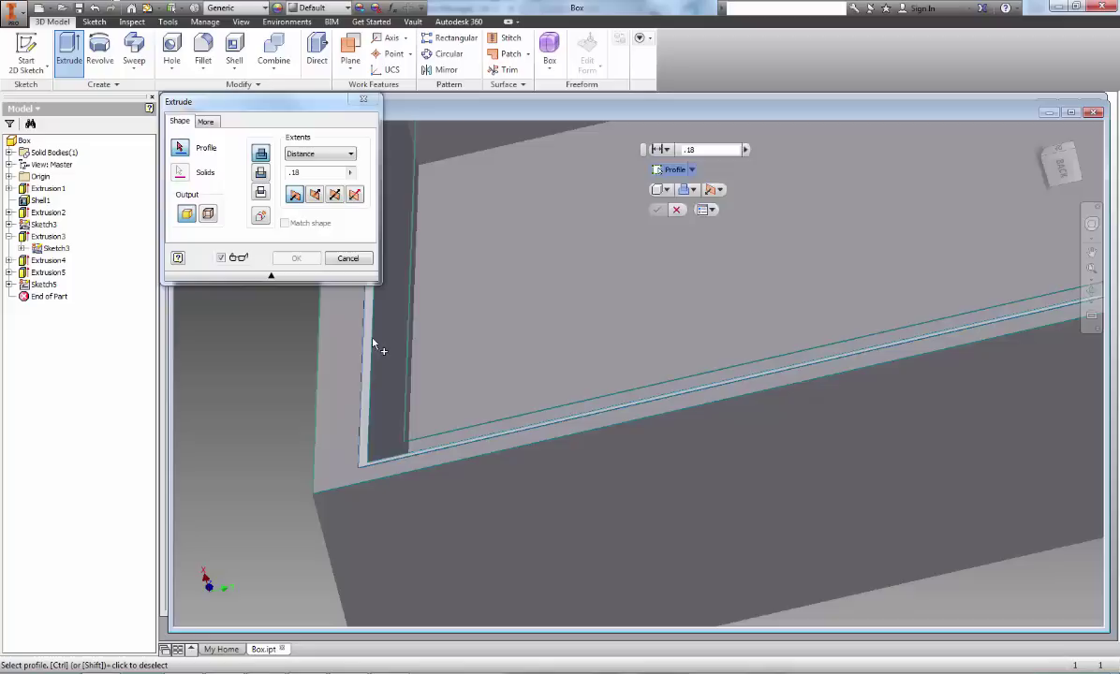
click(375, 346)
click(260, 172)
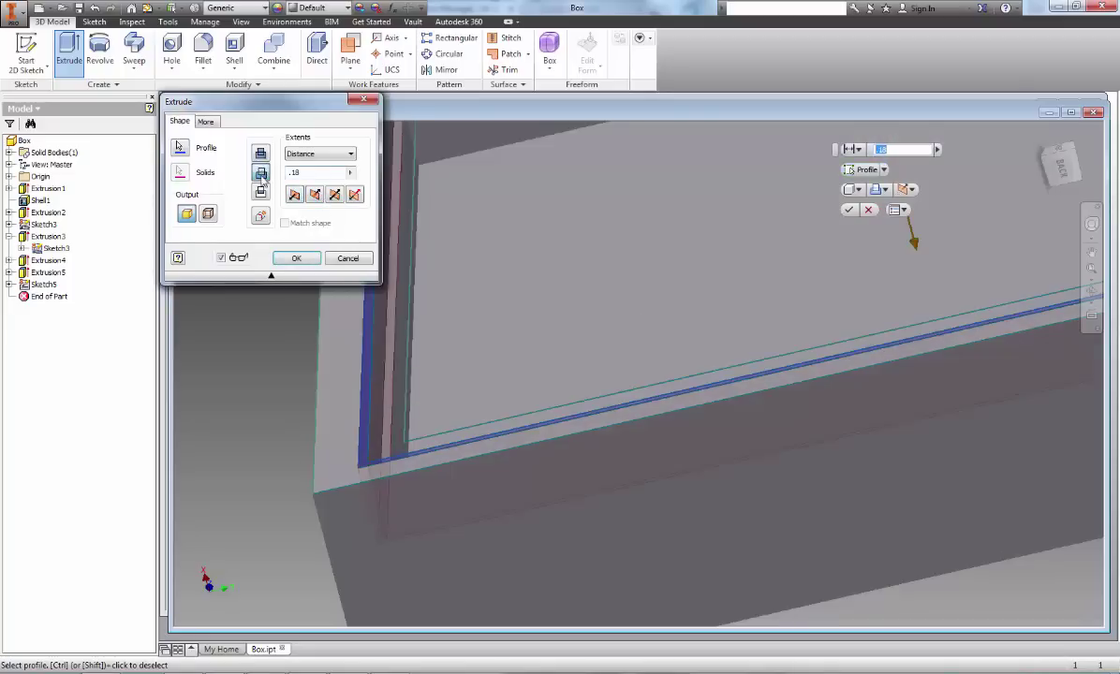
shift+middle_drag(409, 311, 270, 269)
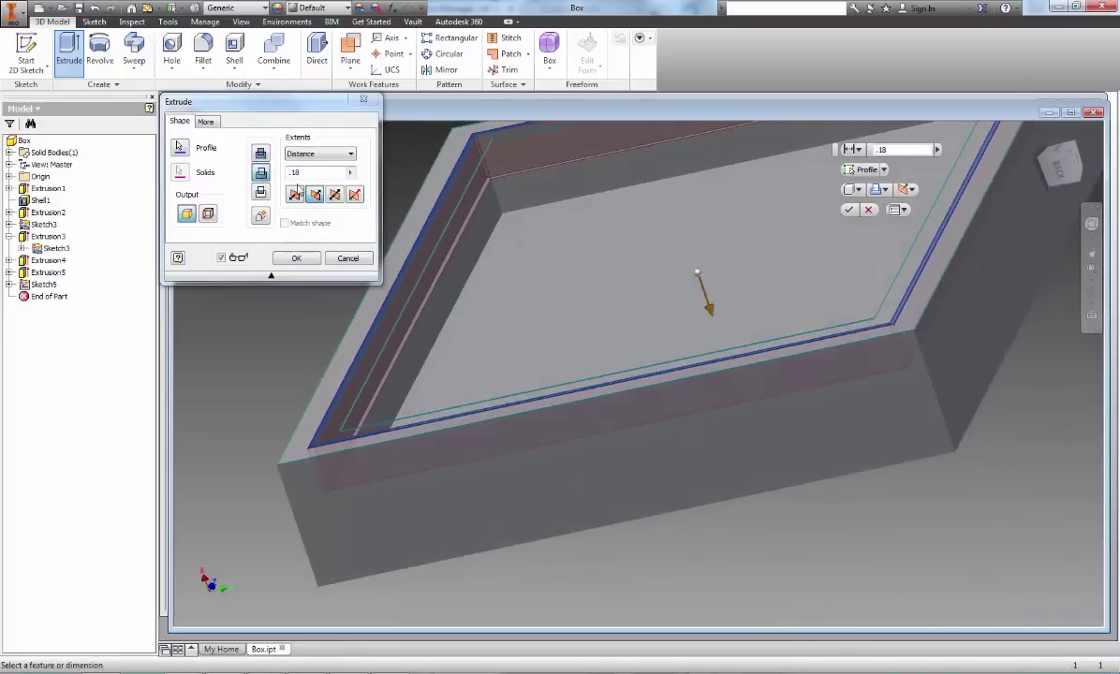
text(.32)
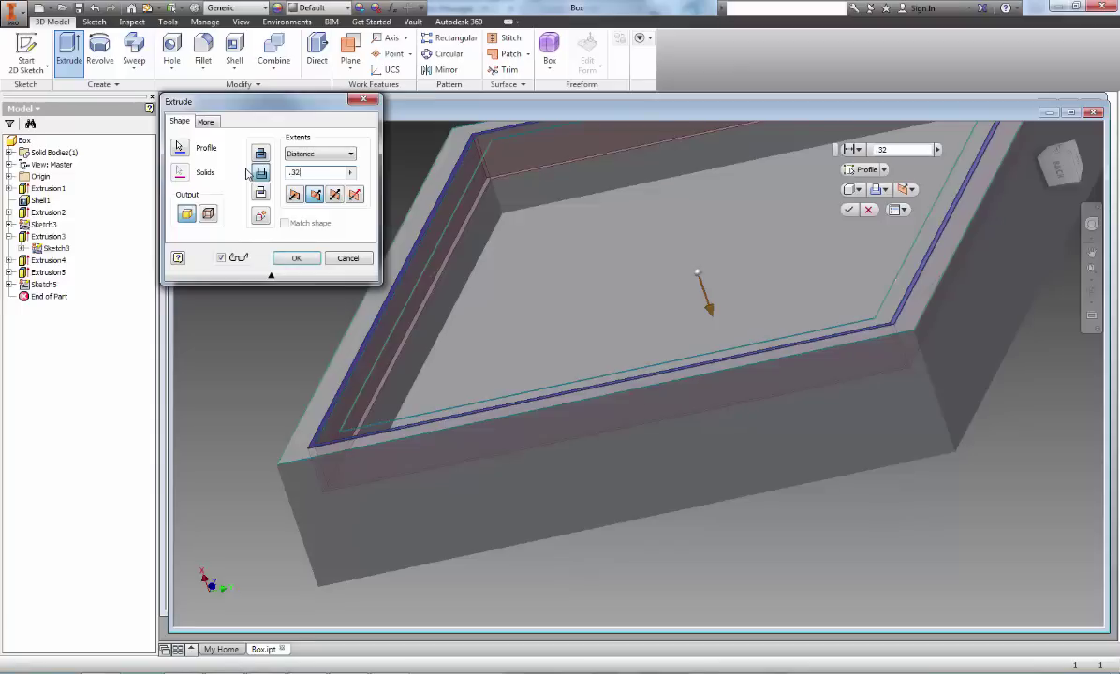
click(296, 259)
Turn off the visibility of the ledge sketch on the lid's rim
scroll(379, 313, down, 5)
mouse_move(379, 314)
shift+middle_down()
mouse_move(451, 407)
mouse_move(475, 469)
mouse_move(528, 466)
mouse_move(490, 467)
mouse_move(253, 220)
mouse_move(449, 365)
mouse_move(397, 317)
shift+middle_up()
click(62, 249)
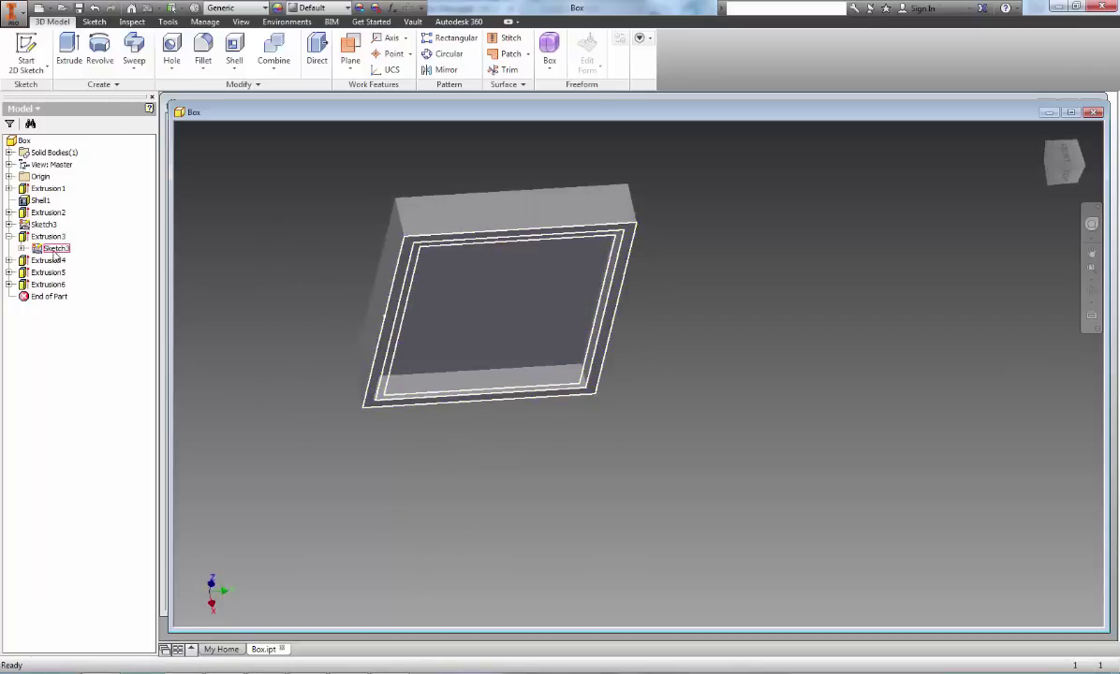
shift+middle_drag(364, 474, 352, 467)
click(334, 470)
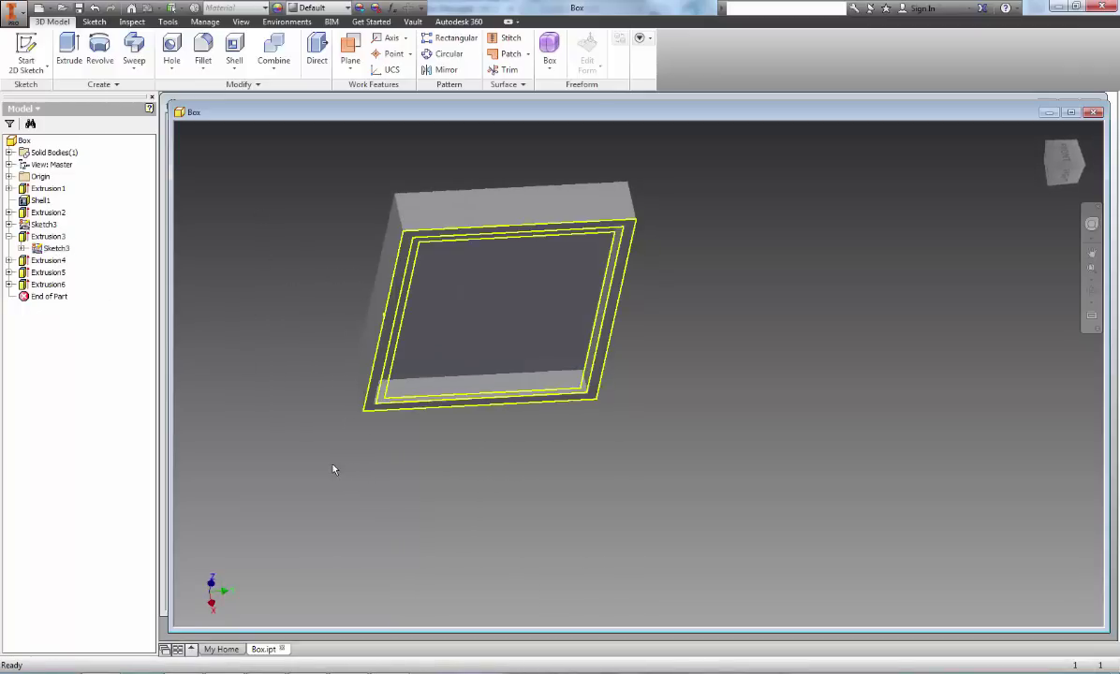
click(46, 250)
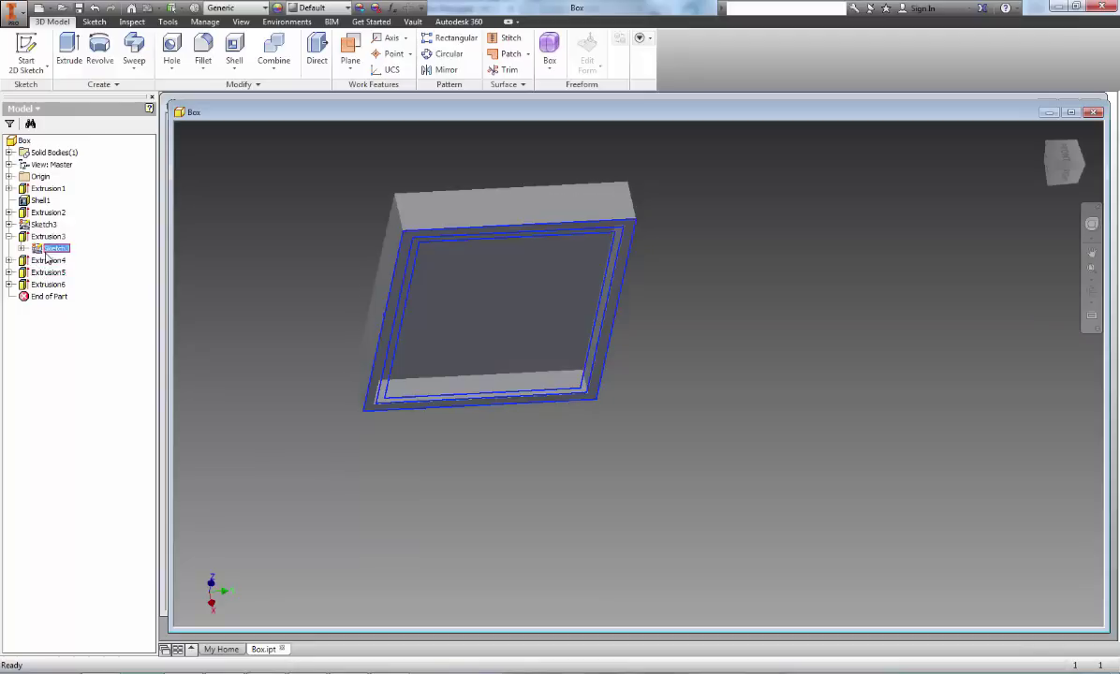
right_click(47, 249)
click(65, 353)
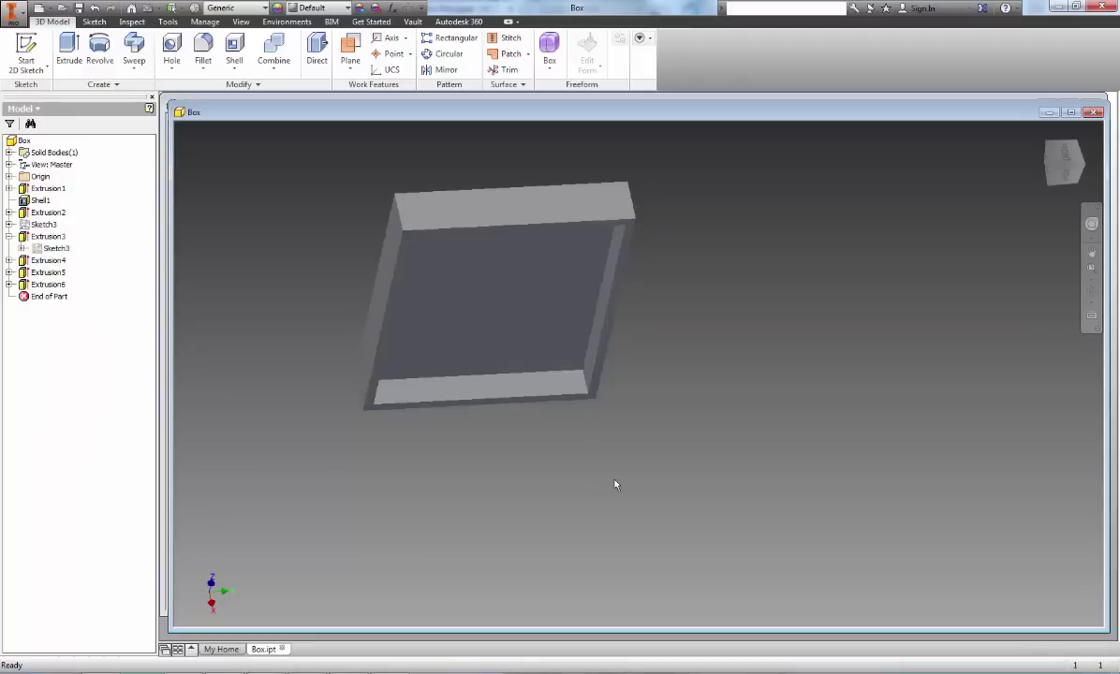
Start a sketch on the lid's outer top face and place the text "Happy Mother's Day!!!!" near its middle
shift+middle_drag(673, 465, 499, 537)
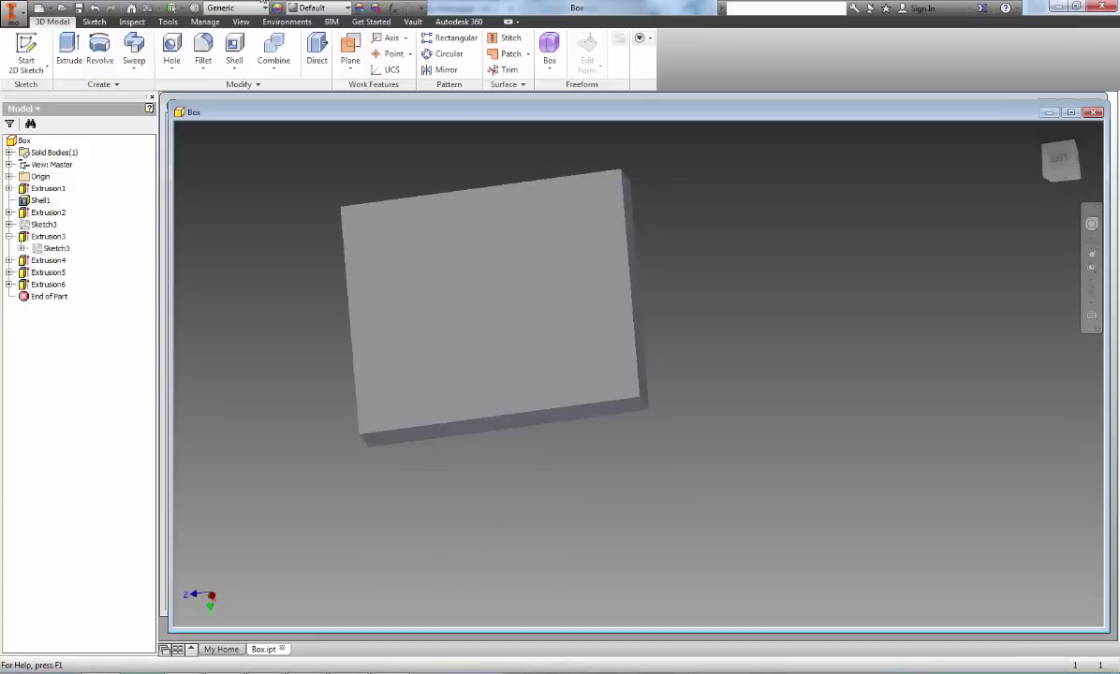
click(26, 52)
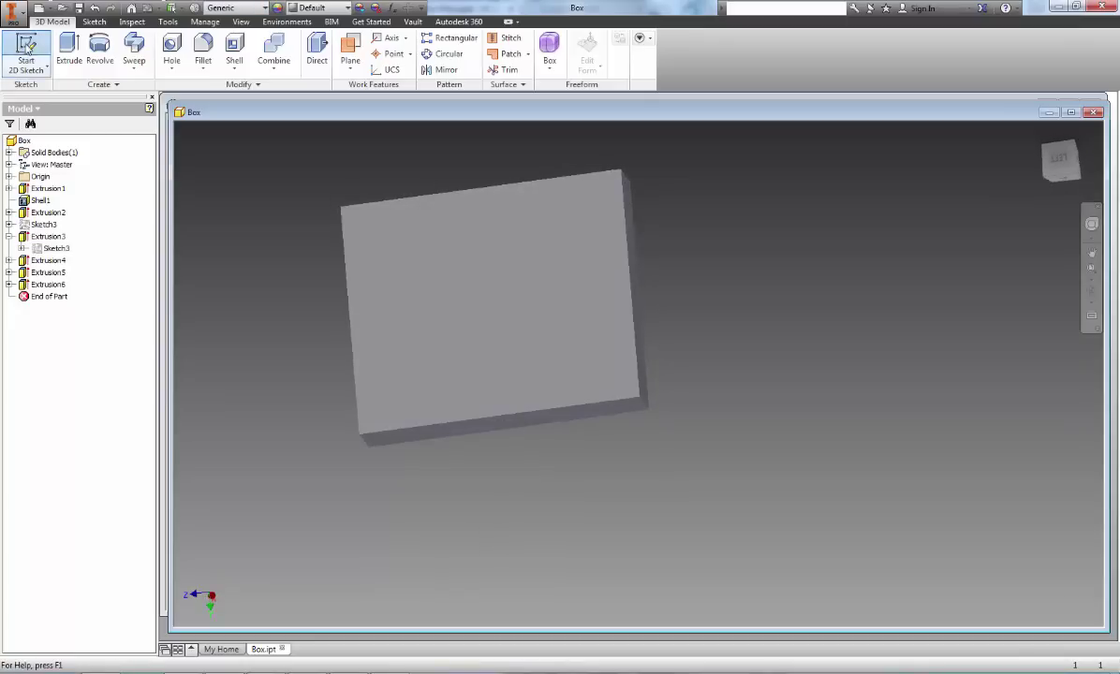
click(403, 314)
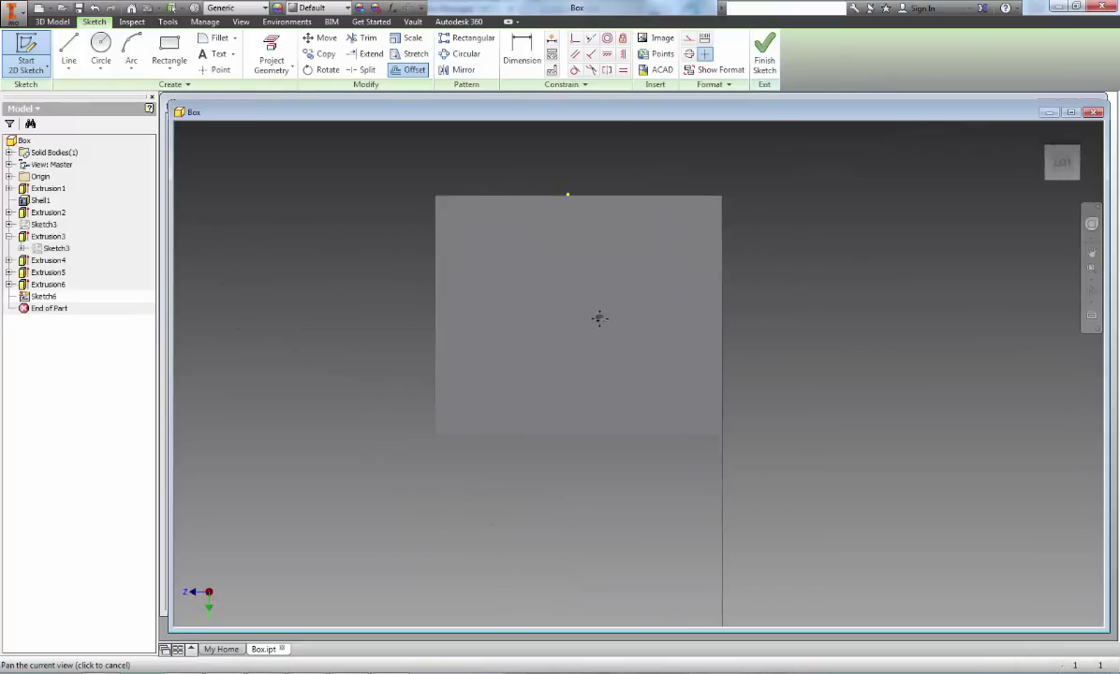
drag(599, 319, 577, 317)
click(214, 53)
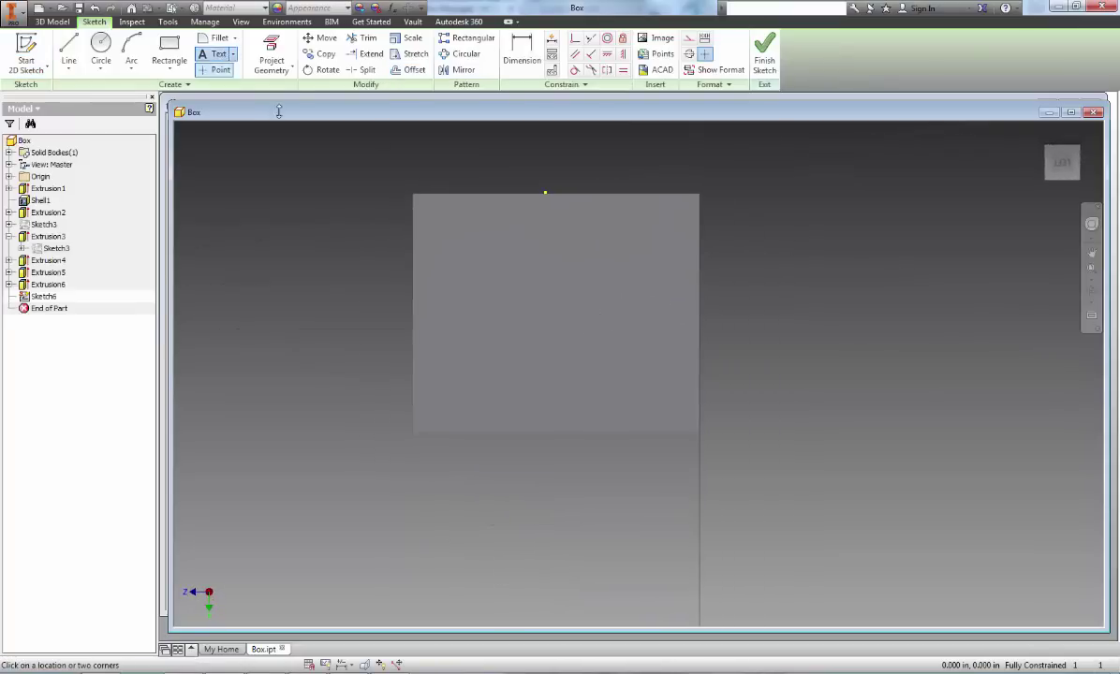
click(510, 308)
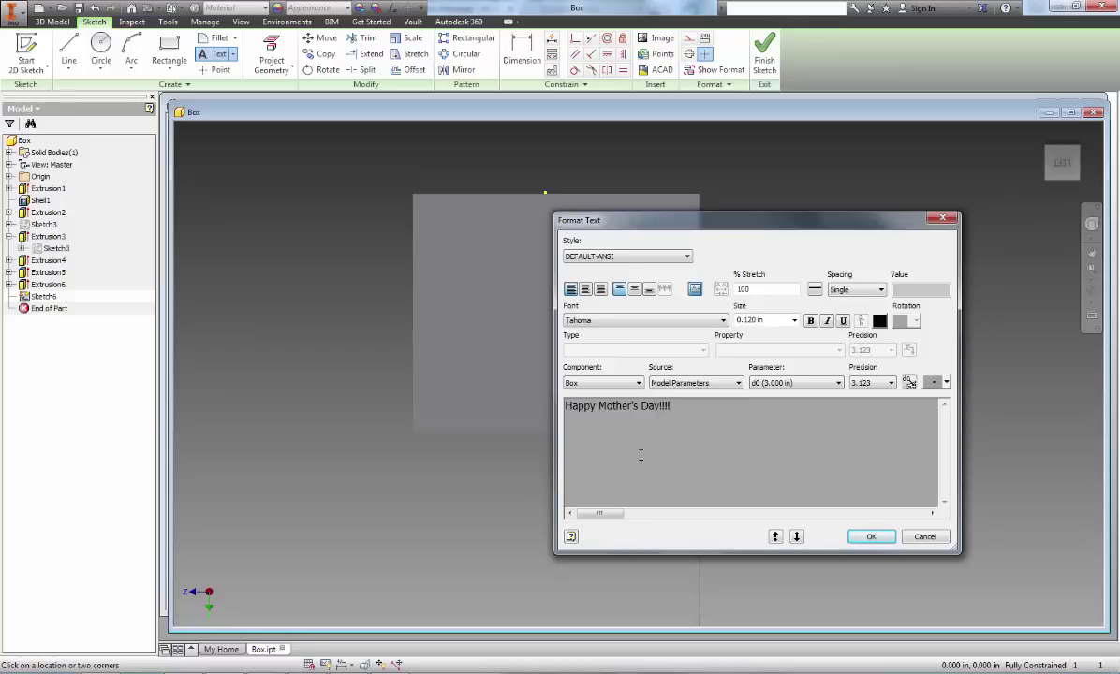
drag(641, 455, 302, 393)
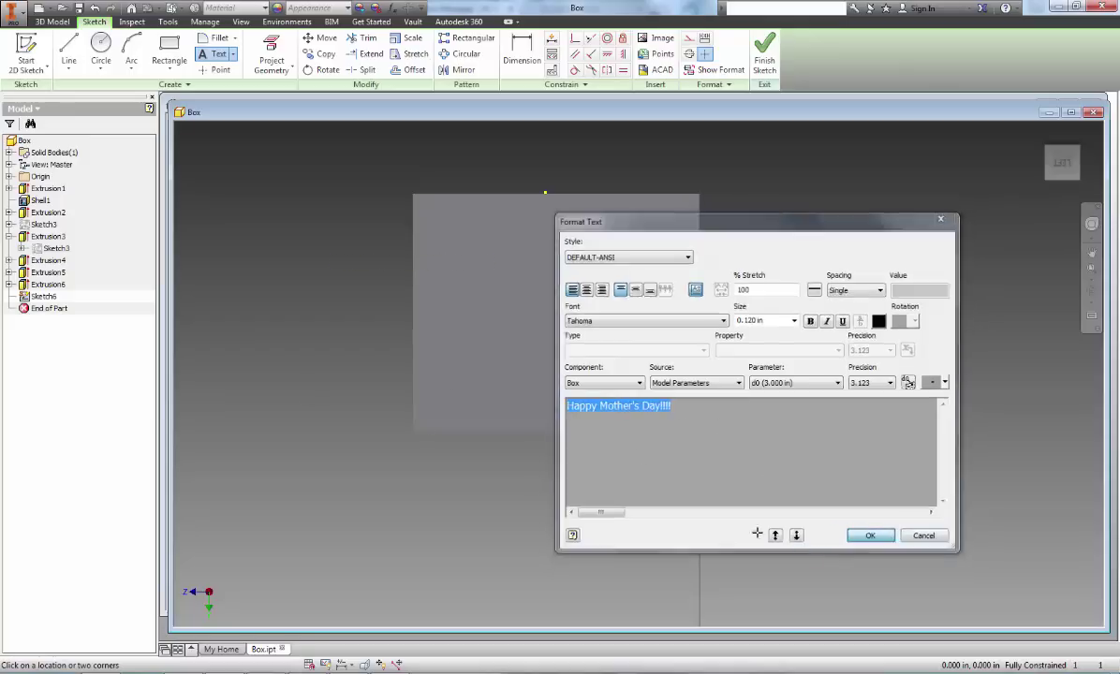
click(893, 541)
mouse_move(481, 275)
mouse_down()
mouse_move(581, 319)
mouse_move(634, 323)
mouse_move(636, 312)
mouse_up()
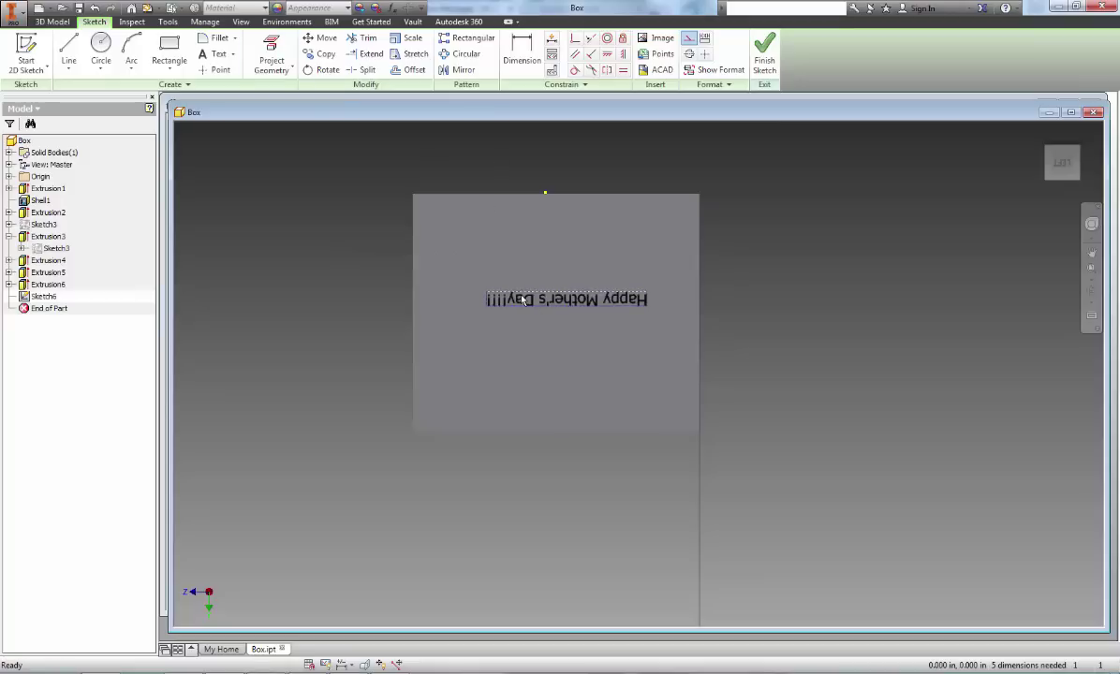
Rotate the "Happy Mother's Day!!!!" text by about 180 degrees so it reads upright in the current view
click(327, 70)
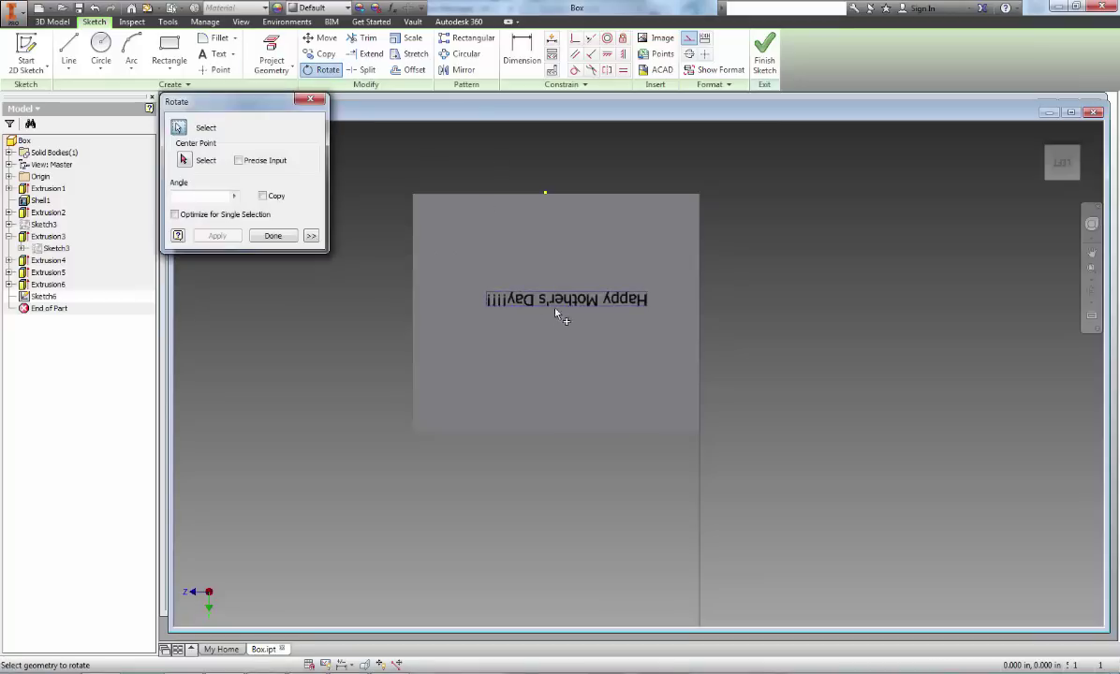
click(553, 300)
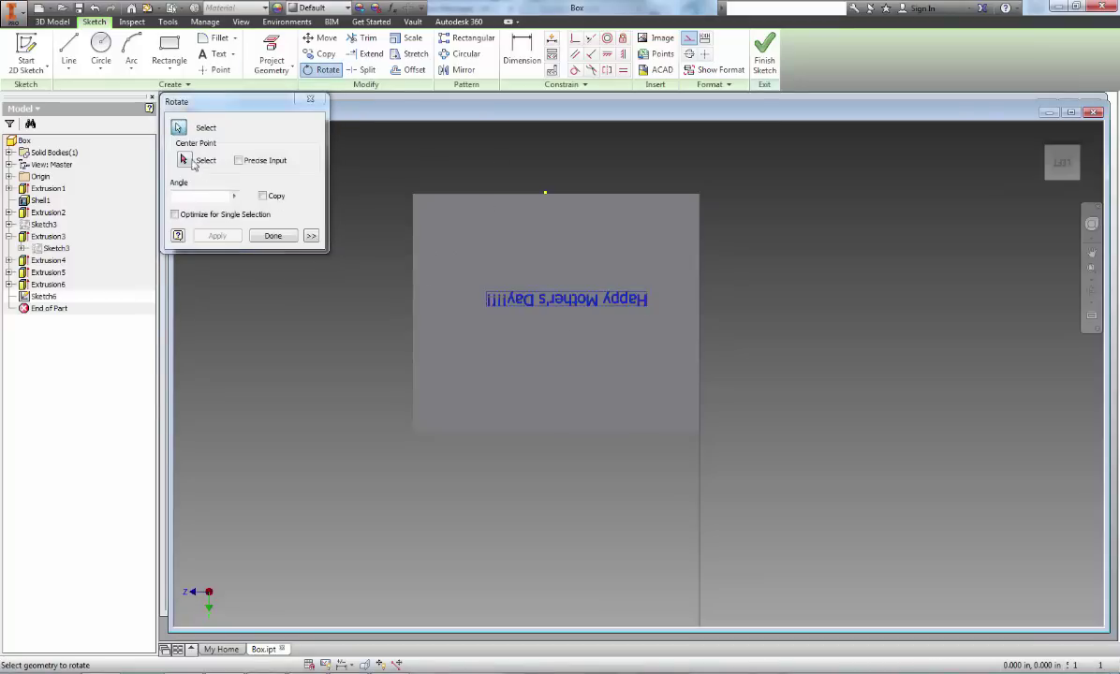
click(186, 161)
click(572, 273)
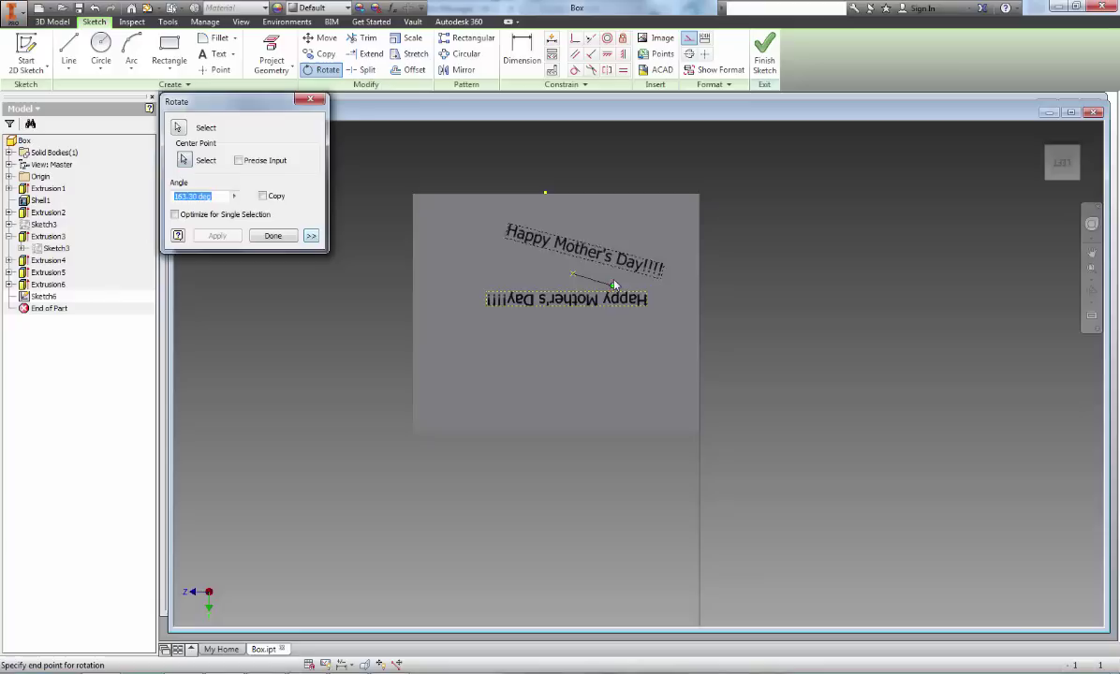
click(614, 278)
click(273, 235)
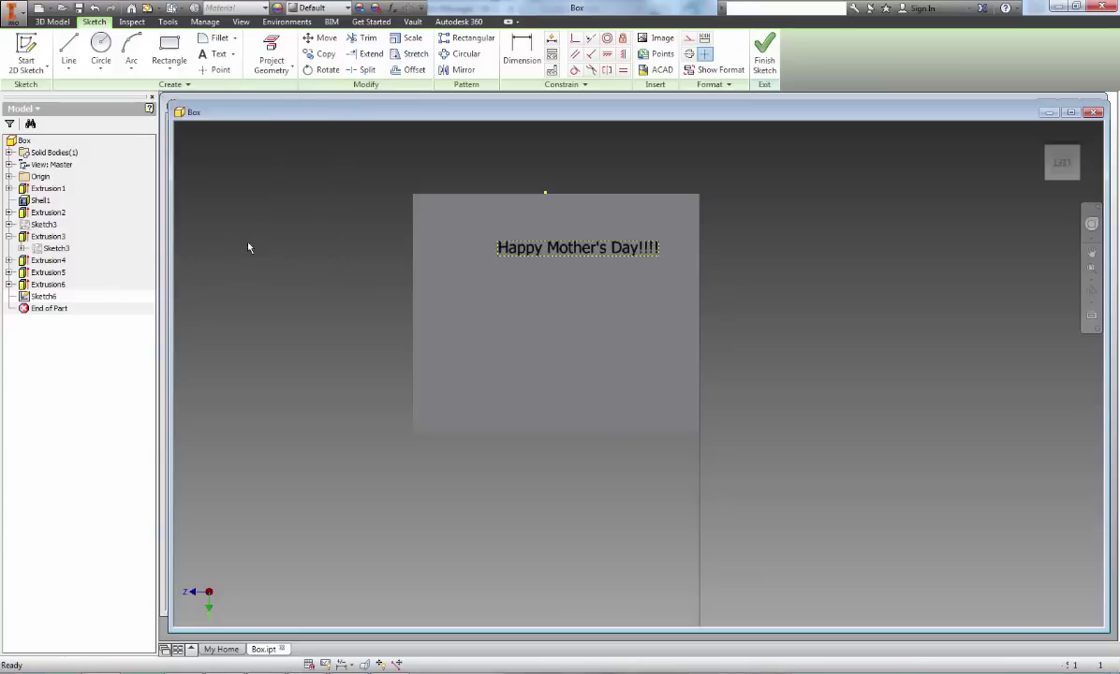
Move the upright text back to about the middle of the lid's top face
mouse_move(591, 255)
mouse_down()
mouse_move(568, 287)
mouse_move(568, 313)
mouse_up()
scroll(554, 368, up, 3)
scroll(554, 368, down, 3)
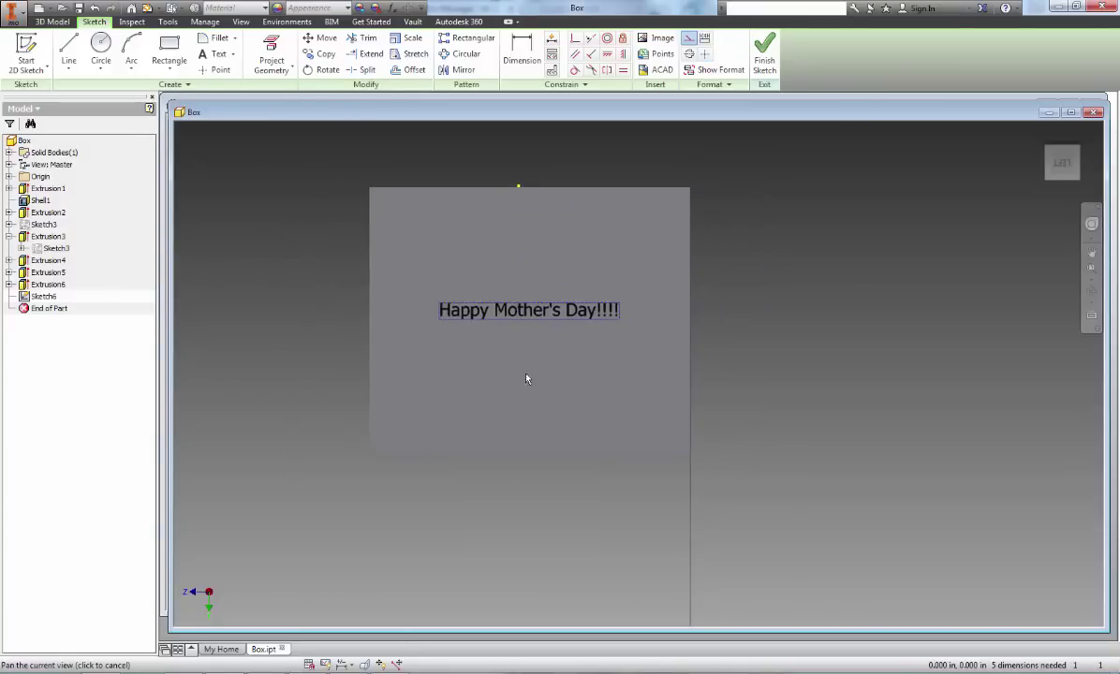
Enlarge the text to a size of 0.300 in and shift it so it sits within the top face
double_click(516, 320)
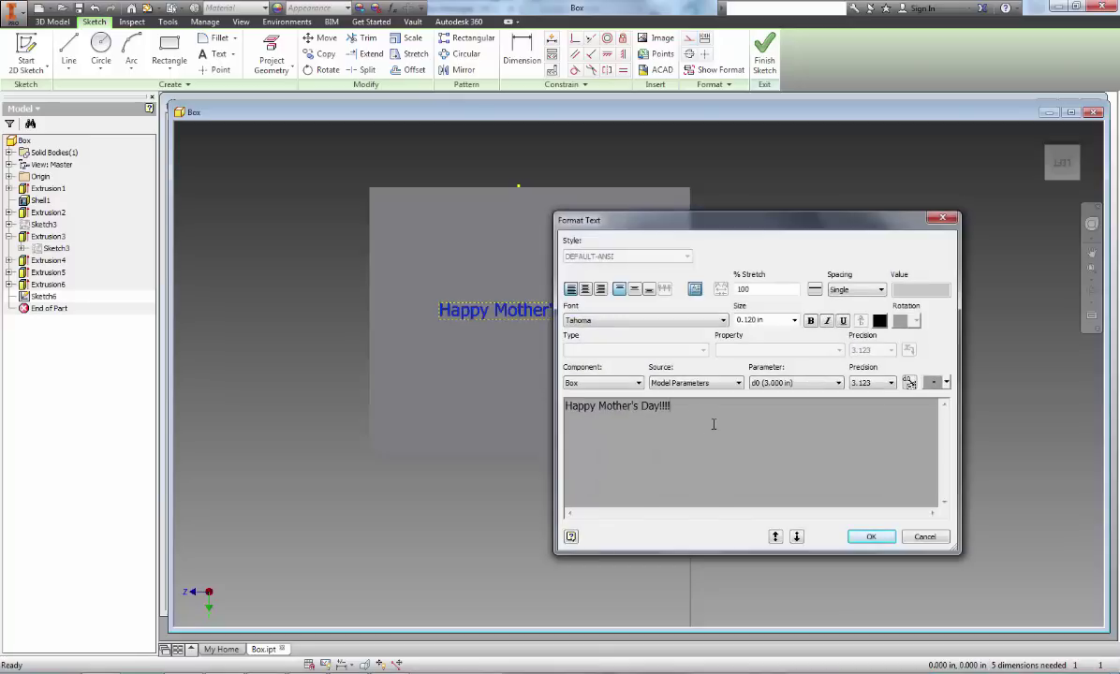
drag(697, 407, 621, 407)
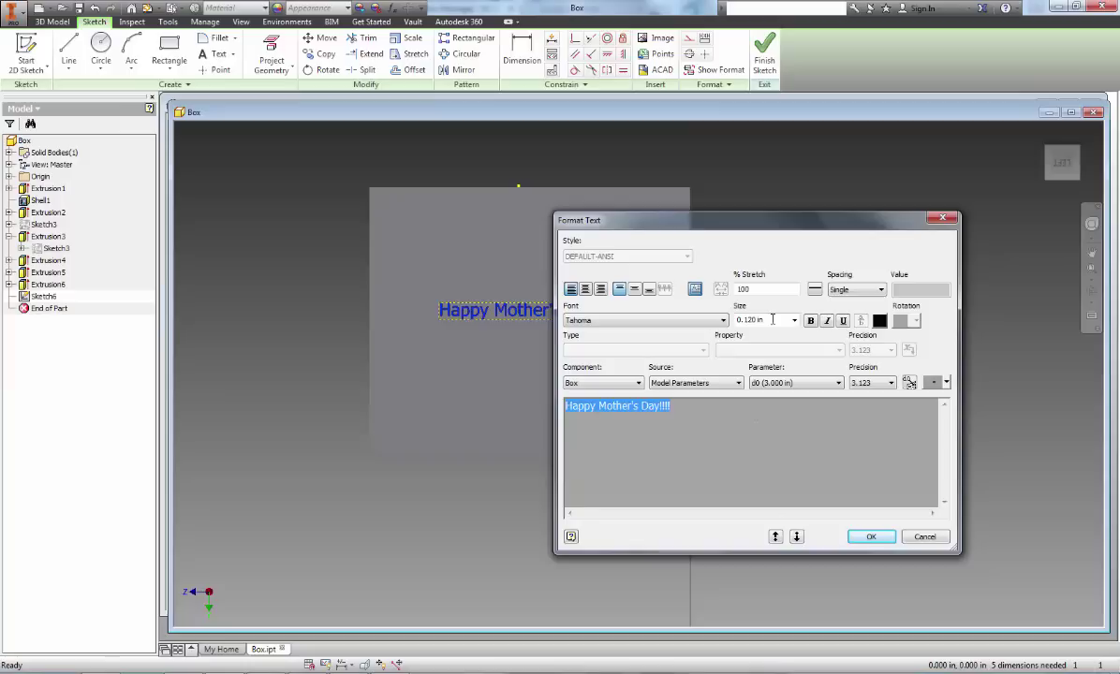
drag(772, 320, 694, 319)
click(874, 537)
mouse_move(562, 320)
mouse_down()
mouse_move(559, 339)
mouse_move(564, 303)
mouse_up()
Center-justify the three text lines, position them centrally on the top face and finish the sketch
double_click(561, 325)
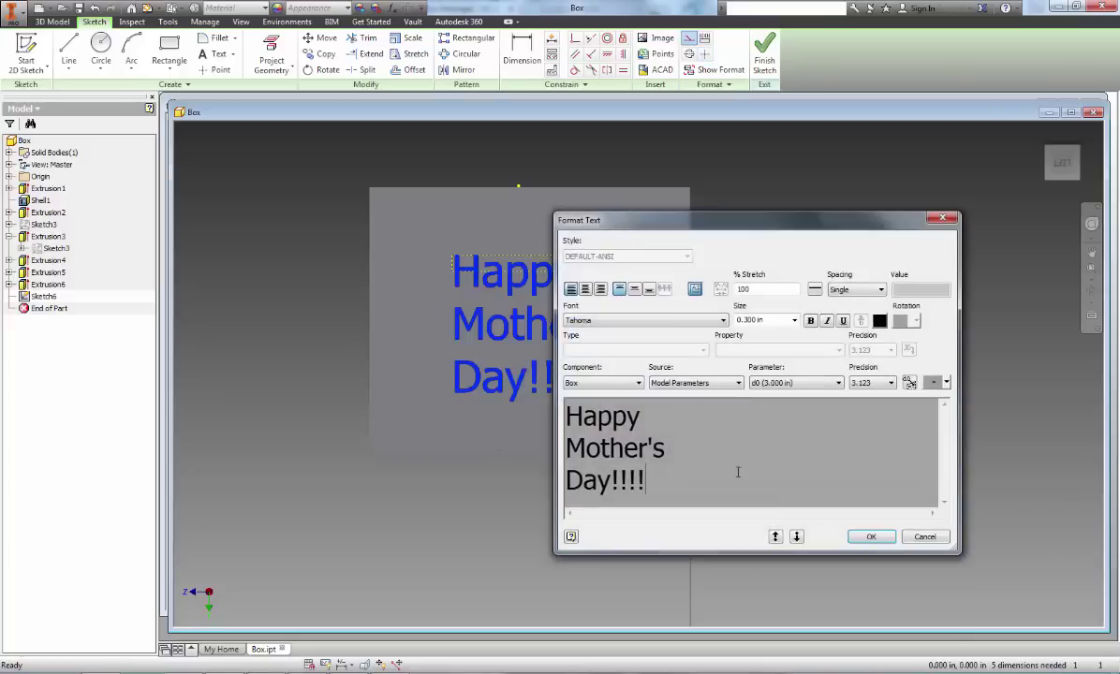
drag(716, 490, 437, 372)
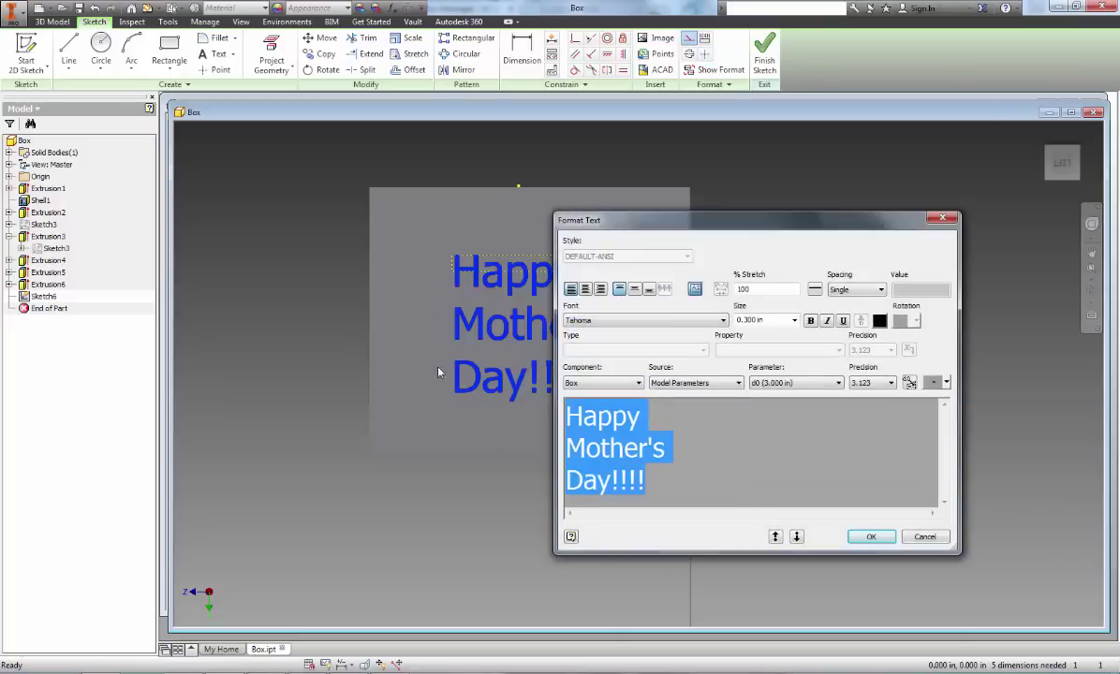
click(585, 290)
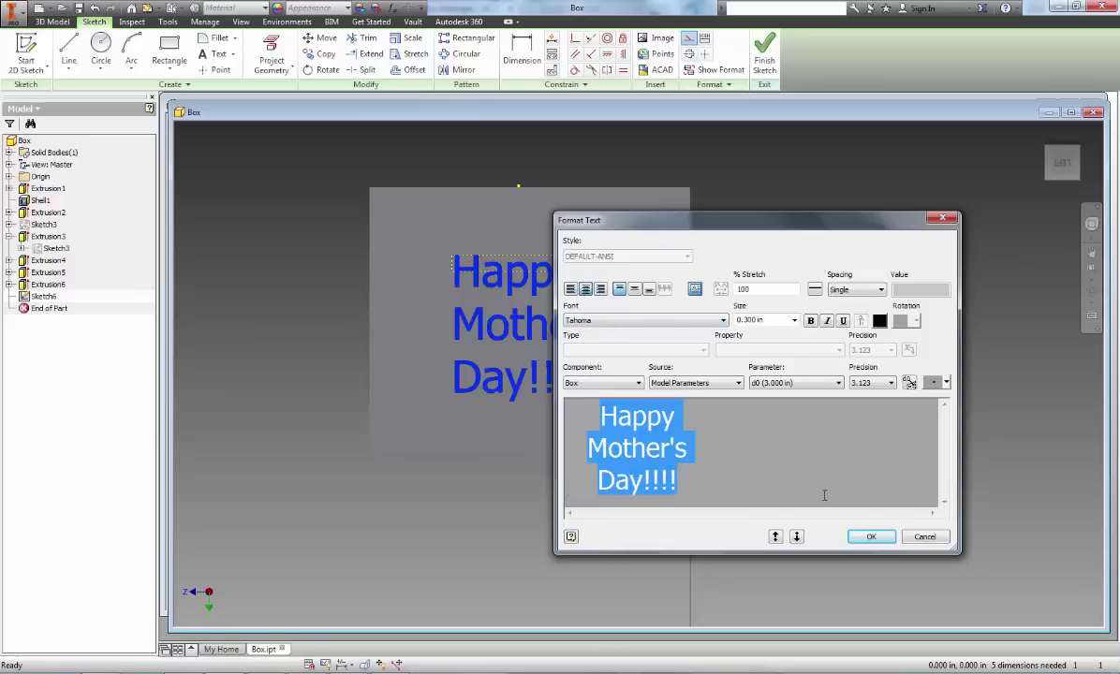
click(862, 537)
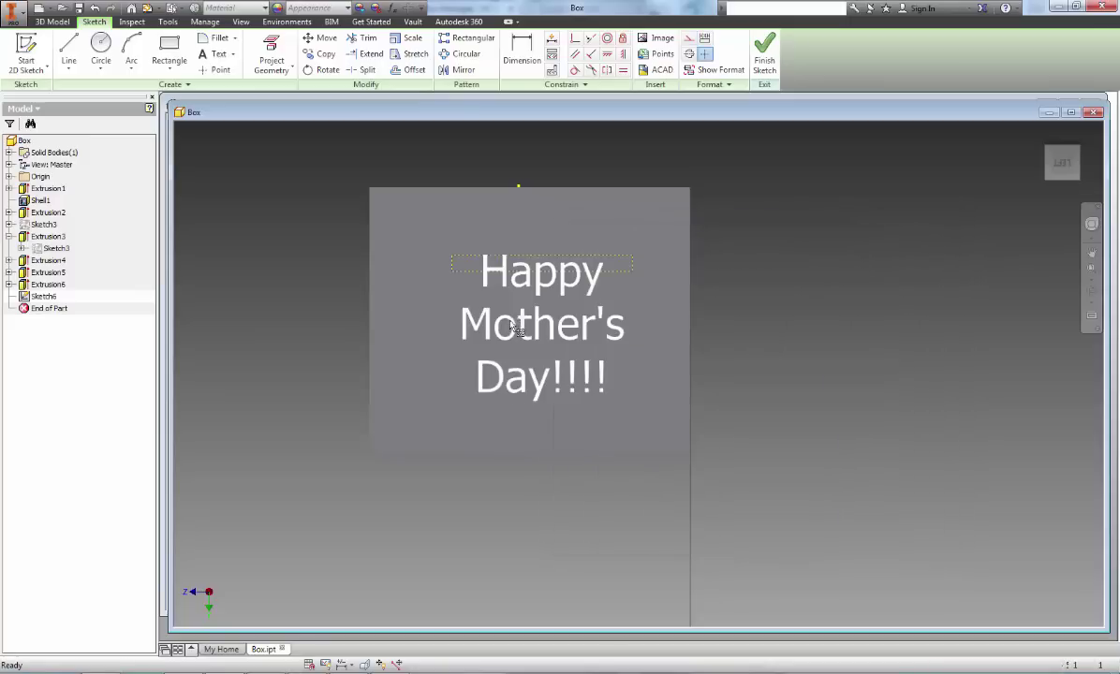
mouse_move(518, 325)
mouse_down()
mouse_move(506, 316)
mouse_move(522, 326)
mouse_up()
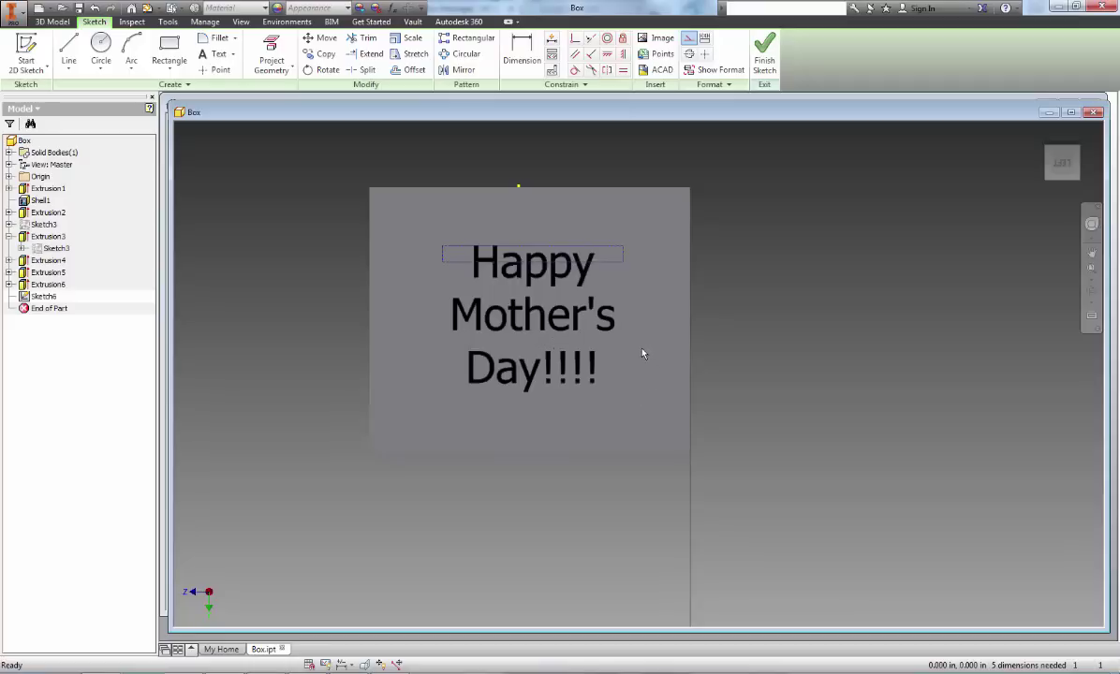
click(522, 325)
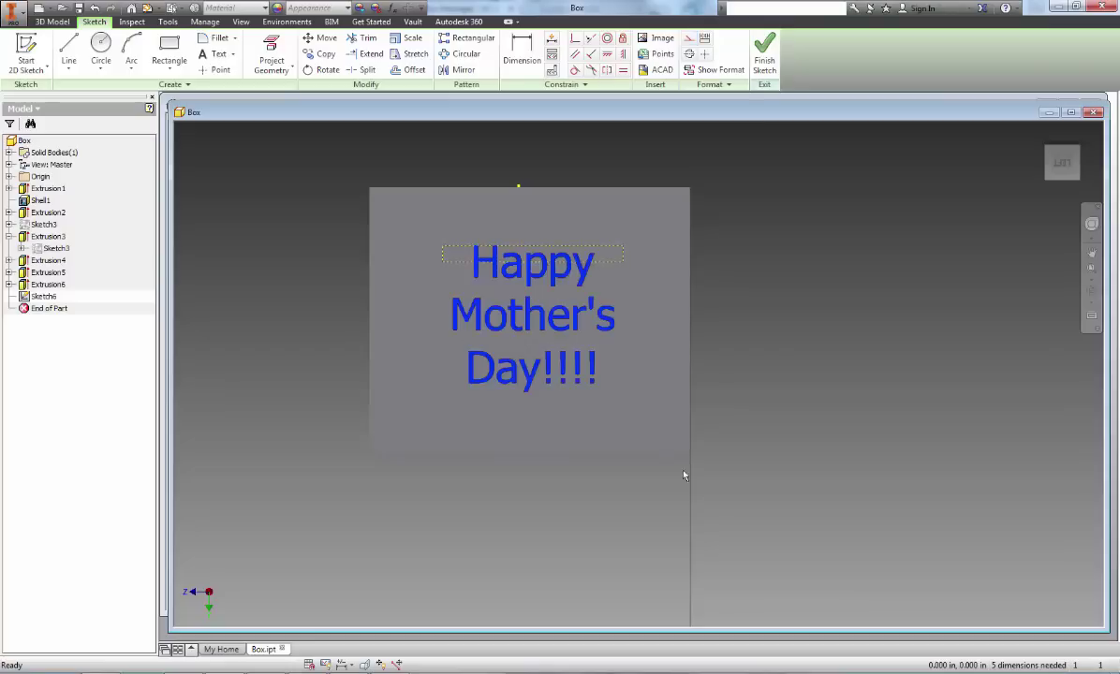
click(765, 54)
Extrude the text as a cut 0.32 in deep into the lid's top face
key(F4)
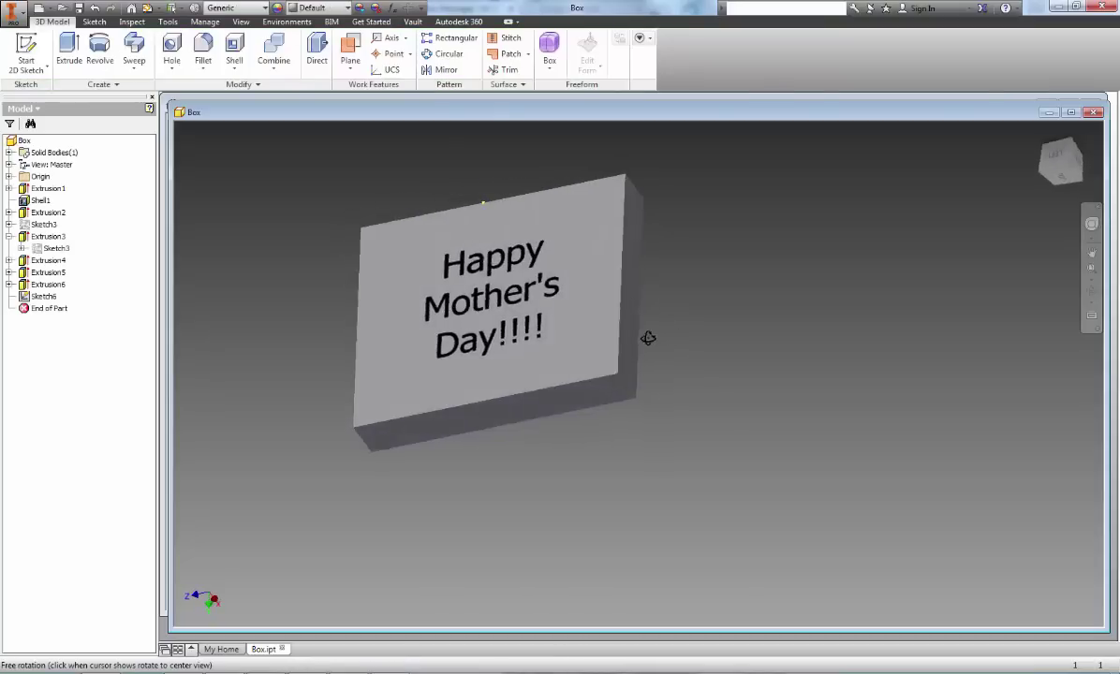
shift+middle_drag(648, 338, 615, 339)
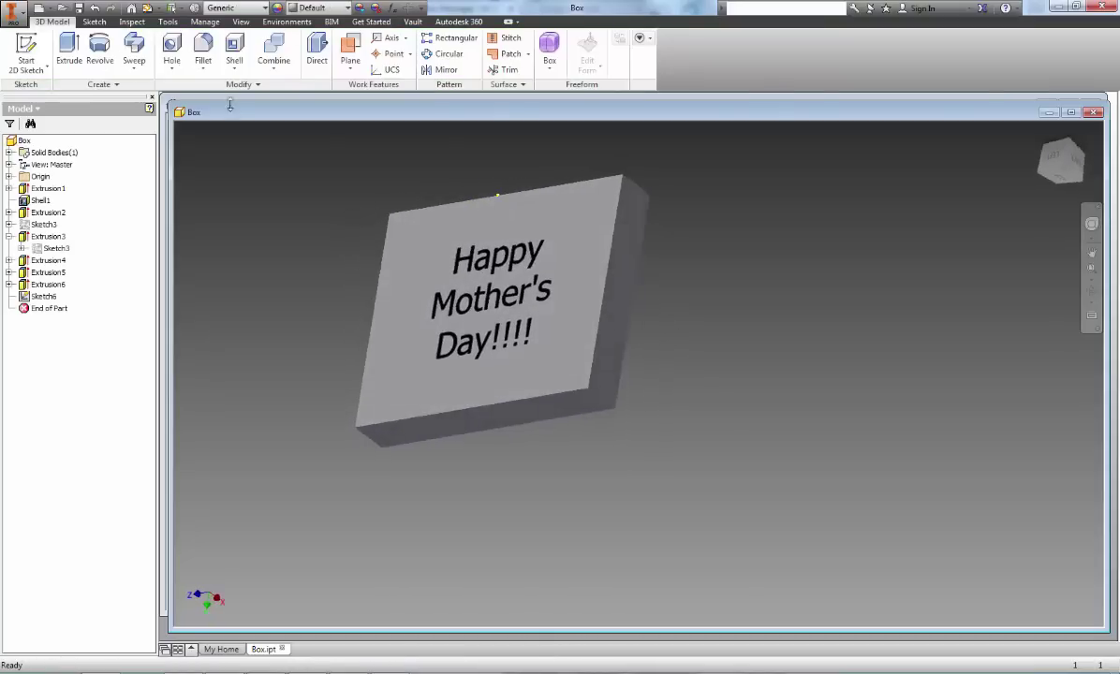
click(68, 56)
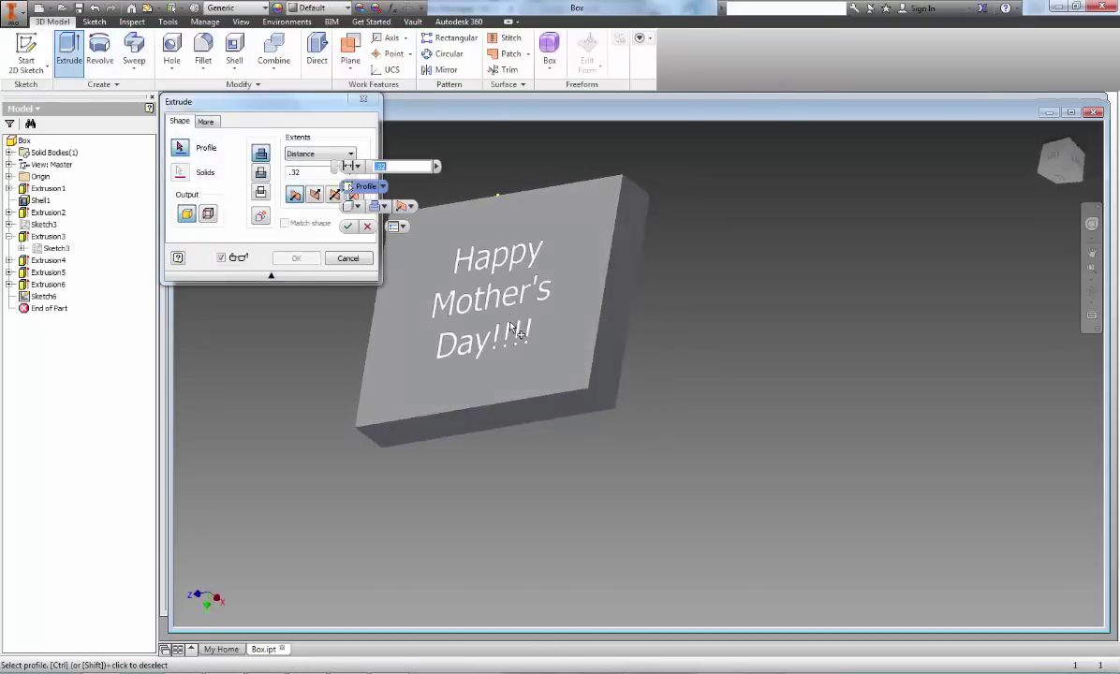
click(480, 310)
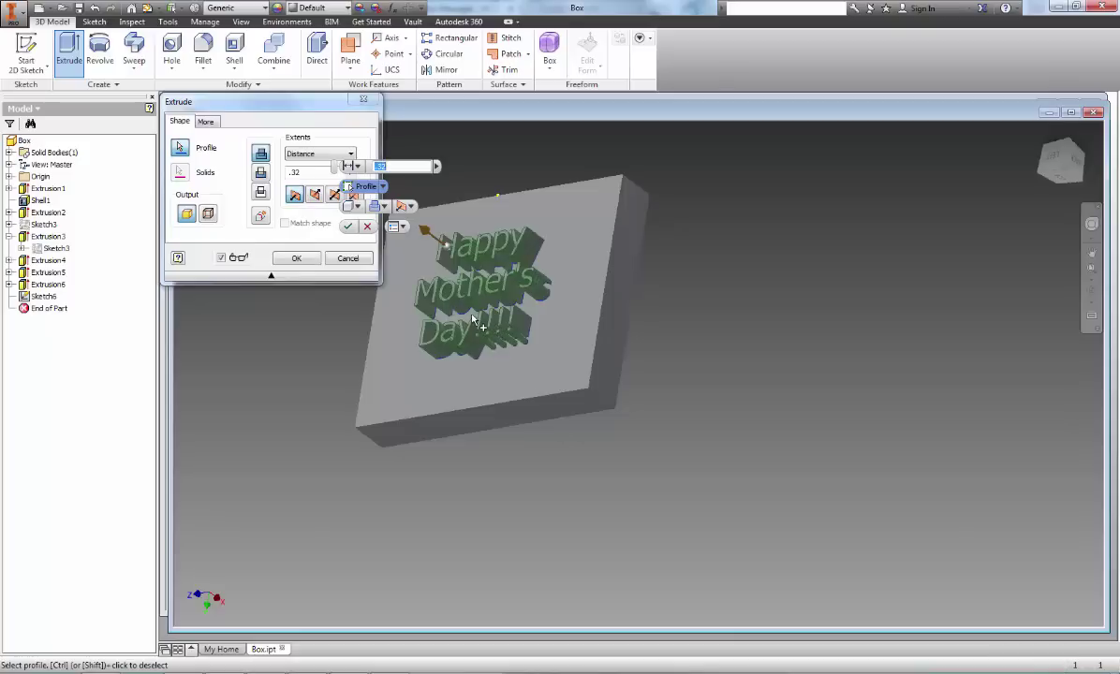
shift+middle_drag(637, 363, 544, 287)
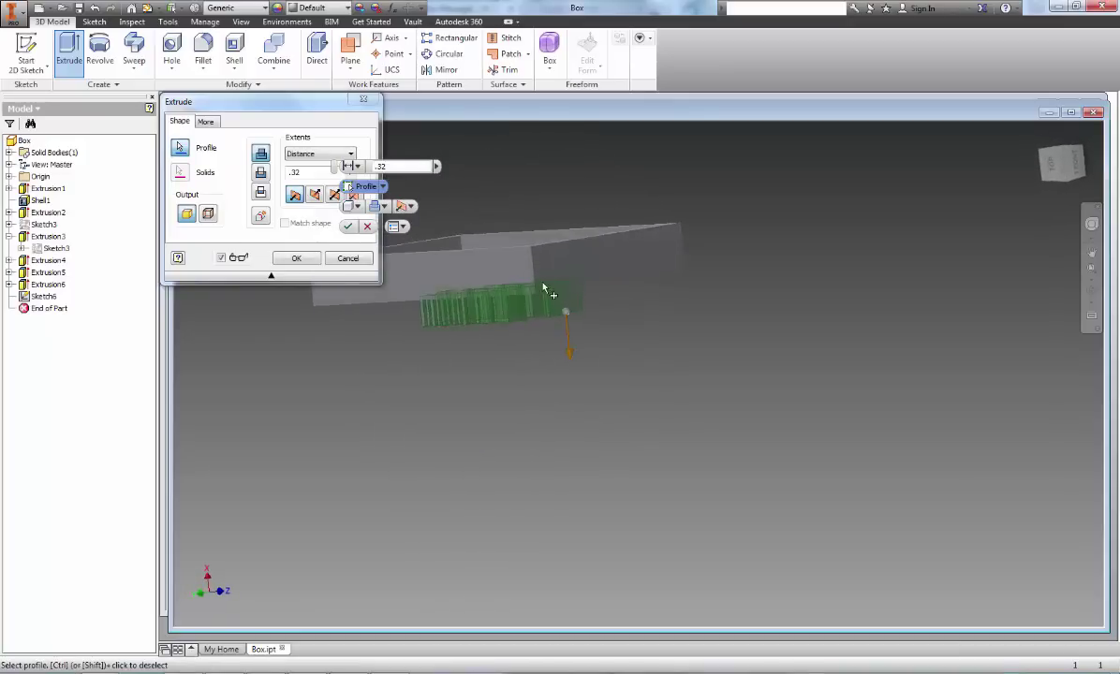
shift+middle_drag(561, 244, 494, 339)
scroll(532, 299, down, 5)
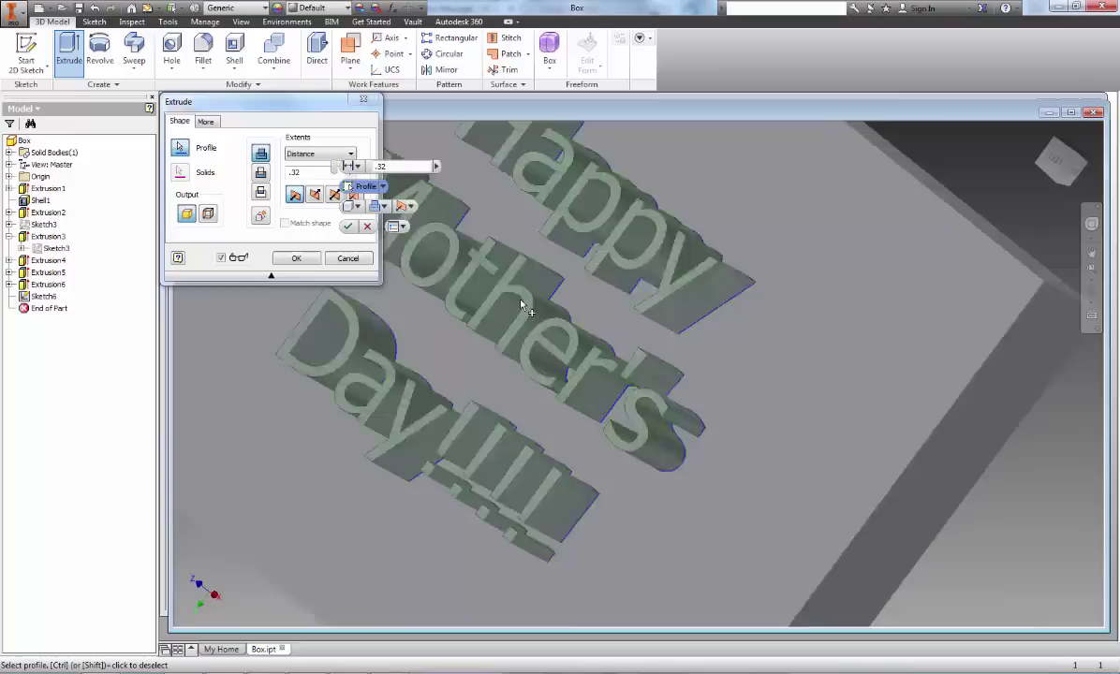
scroll(521, 302, up, 5)
click(261, 172)
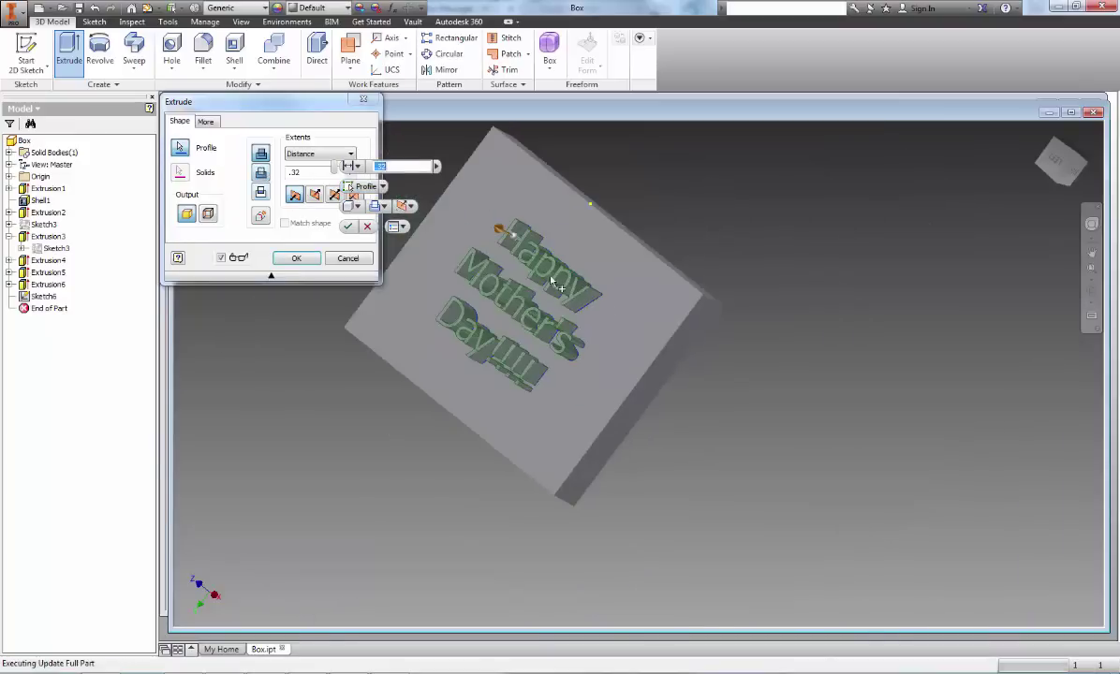
shift+middle_drag(662, 343, 564, 325)
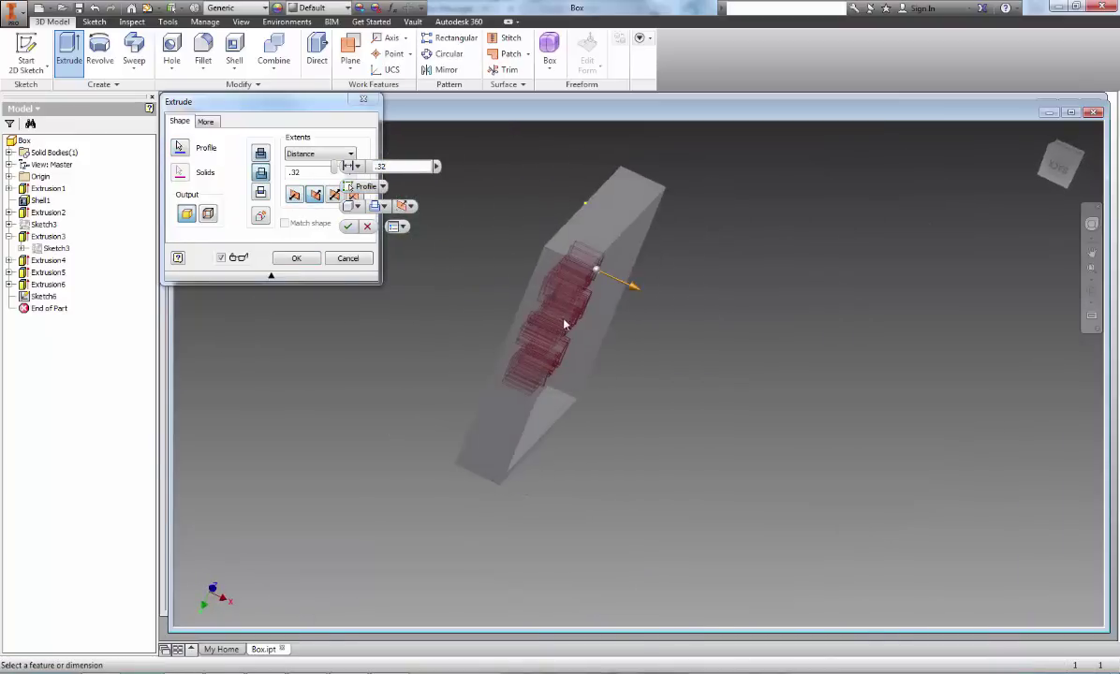
click(297, 260)
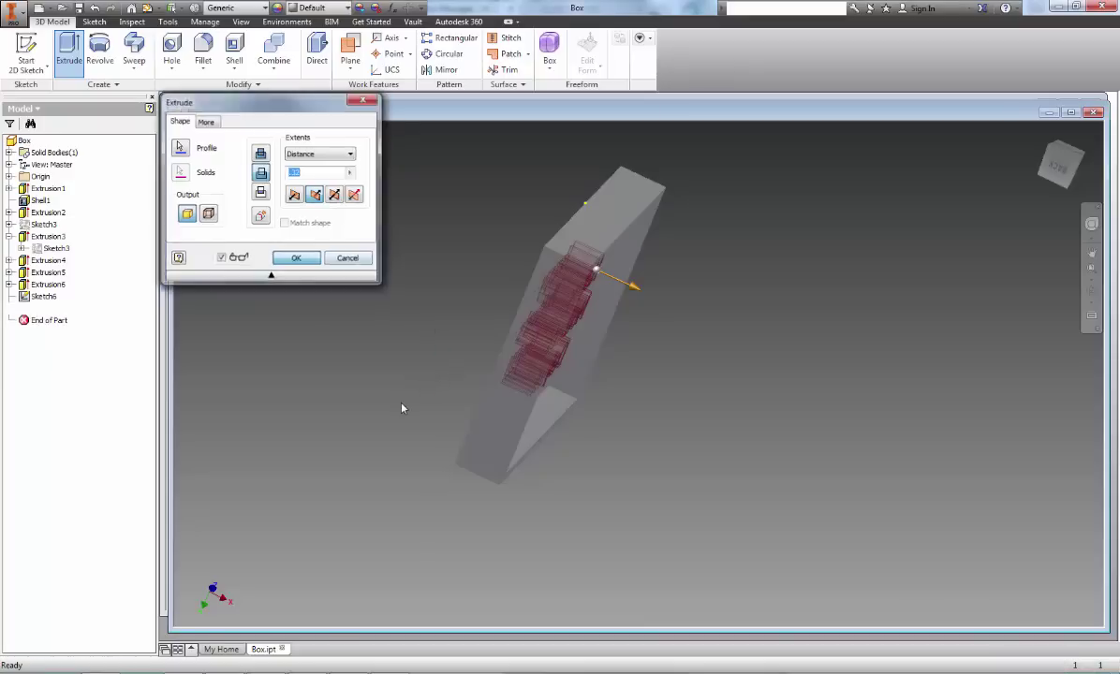
shift+middle_drag(394, 414, 557, 389)
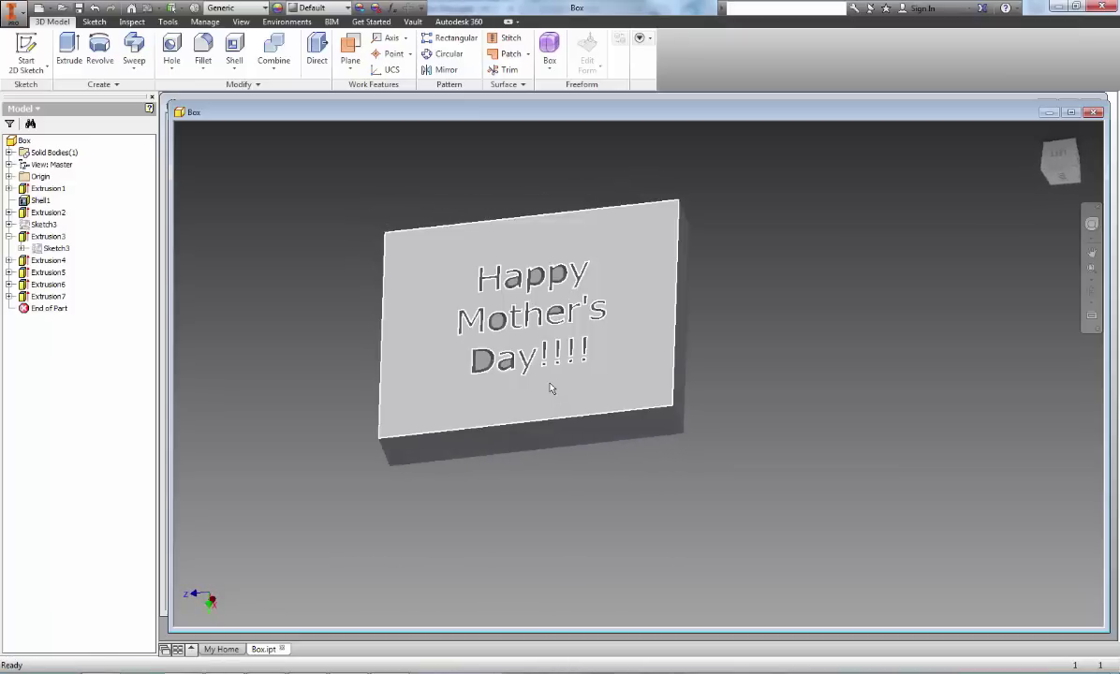
Adjust the appearance of the whole lid to red with RGB values 255, 0, 0
mouse_move(551, 387)
click(168, 20)
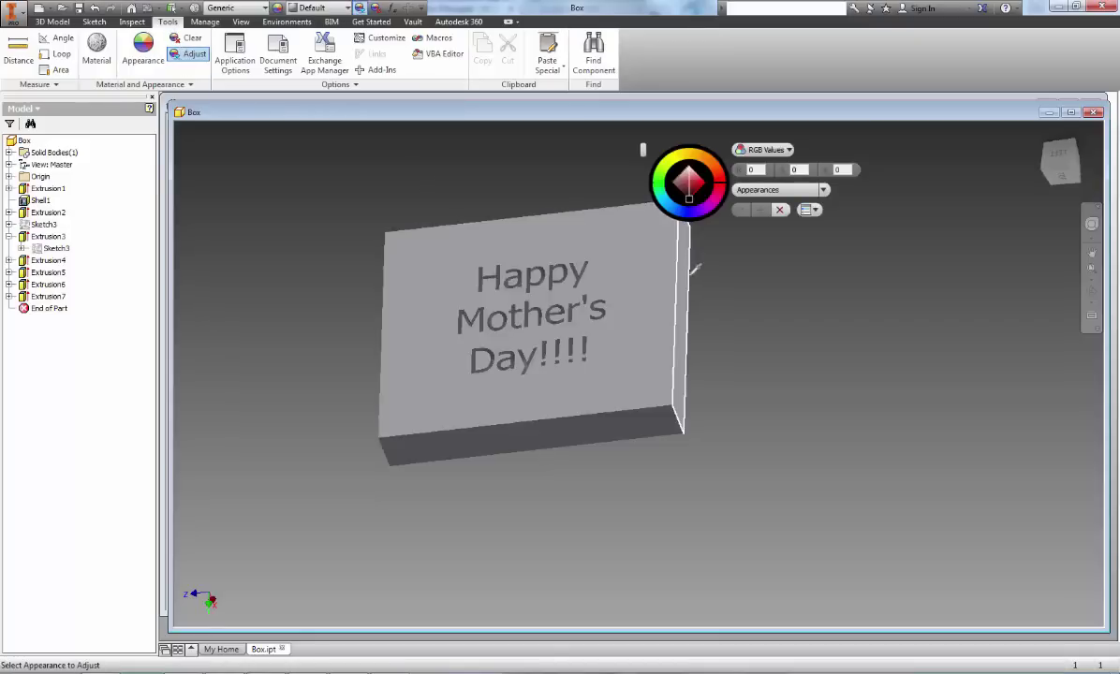
click(651, 252)
click(703, 184)
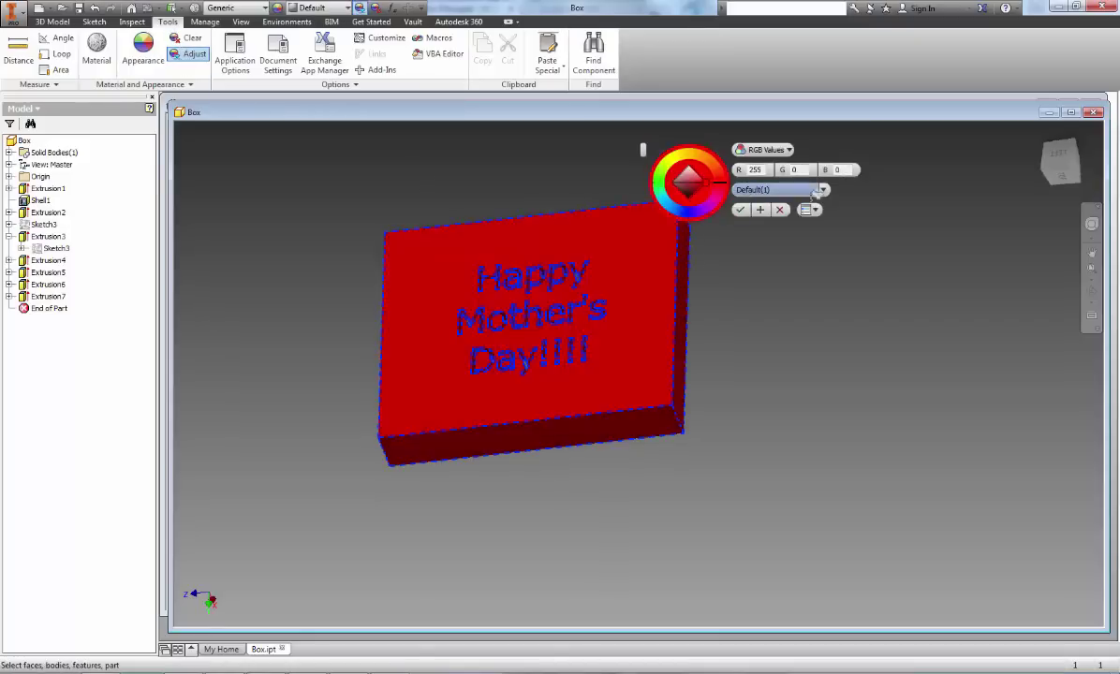
click(762, 210)
click(779, 211)
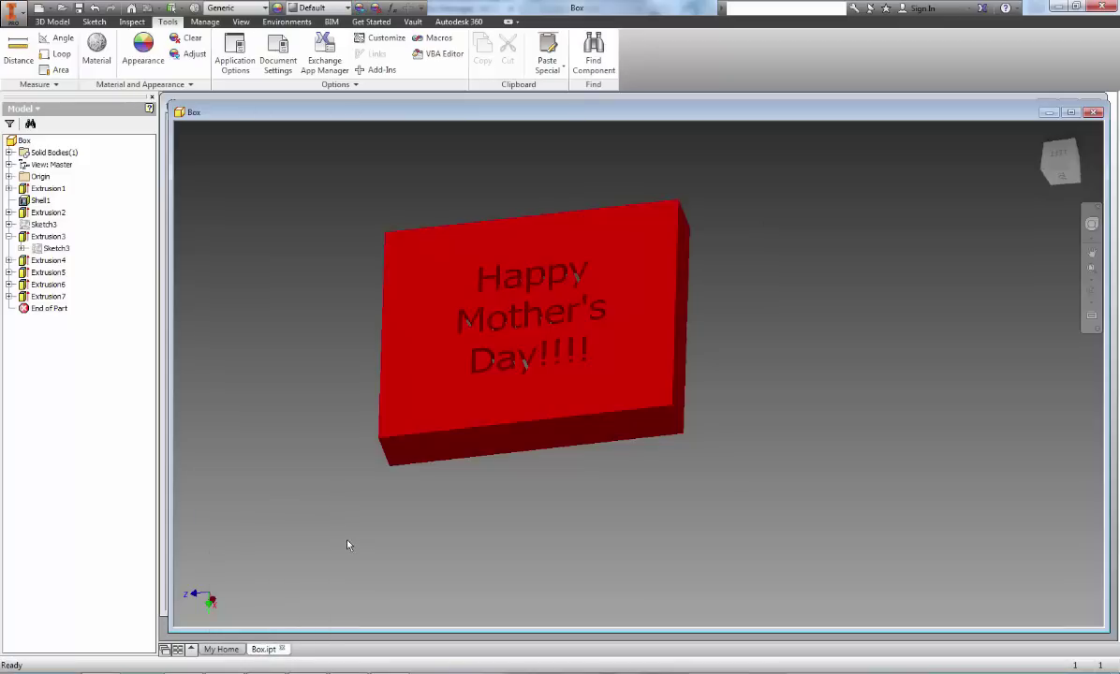
Save the part under the new name "Lid Of Box" on the Desktop as an Inventor part
click(11, 13)
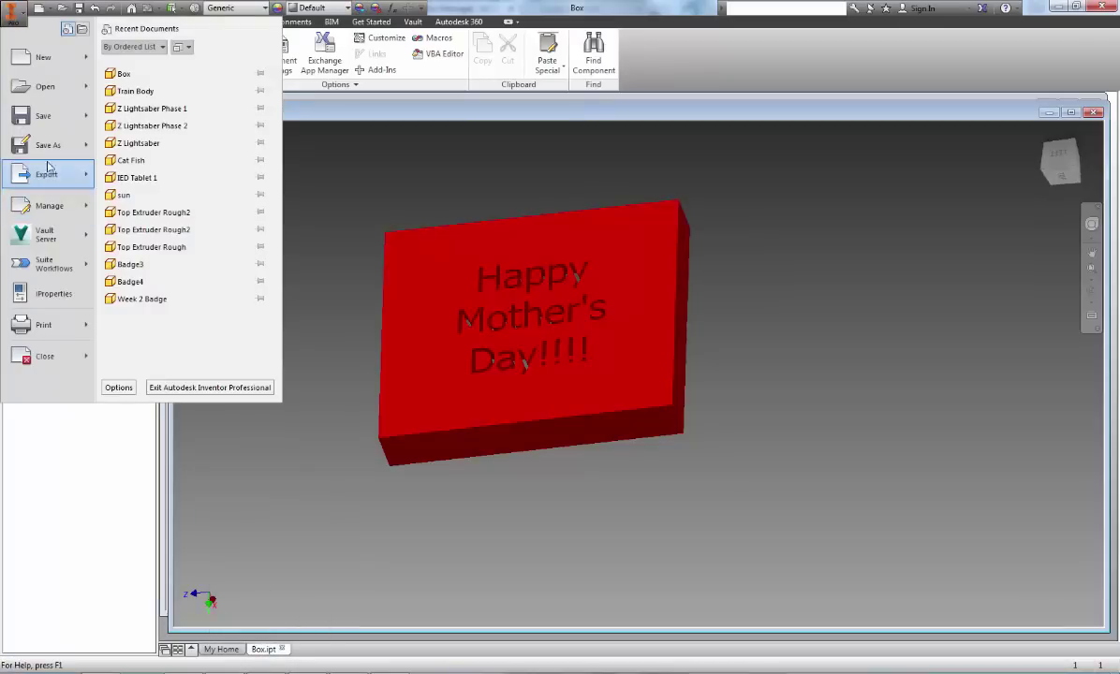
click(43, 147)
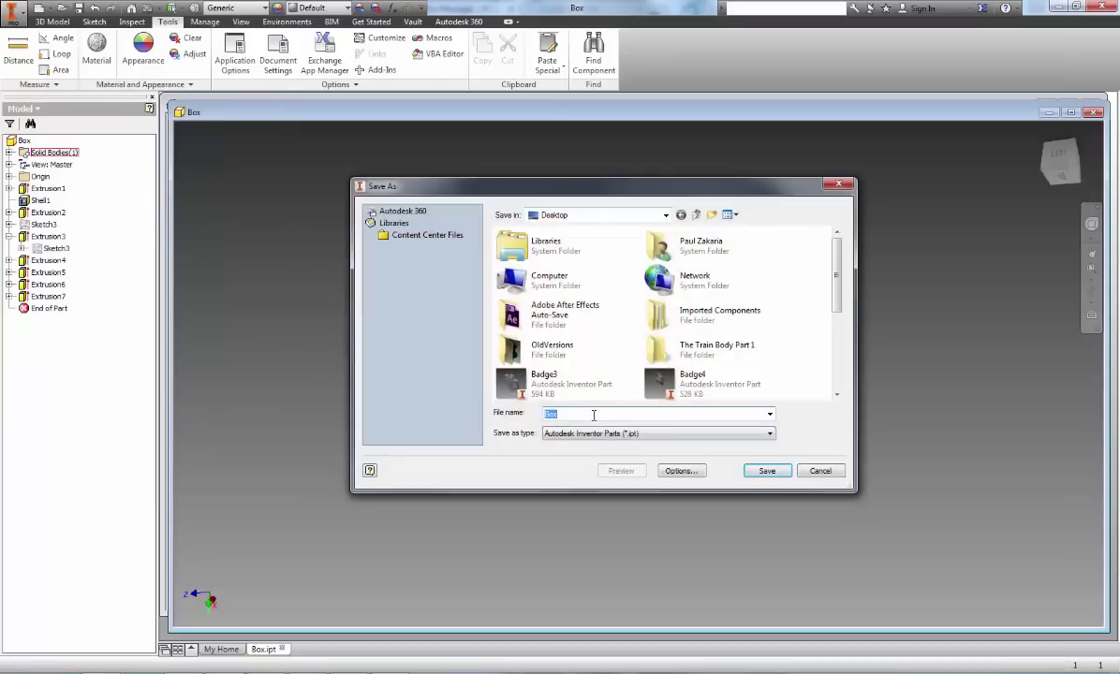
text(Lid Of)
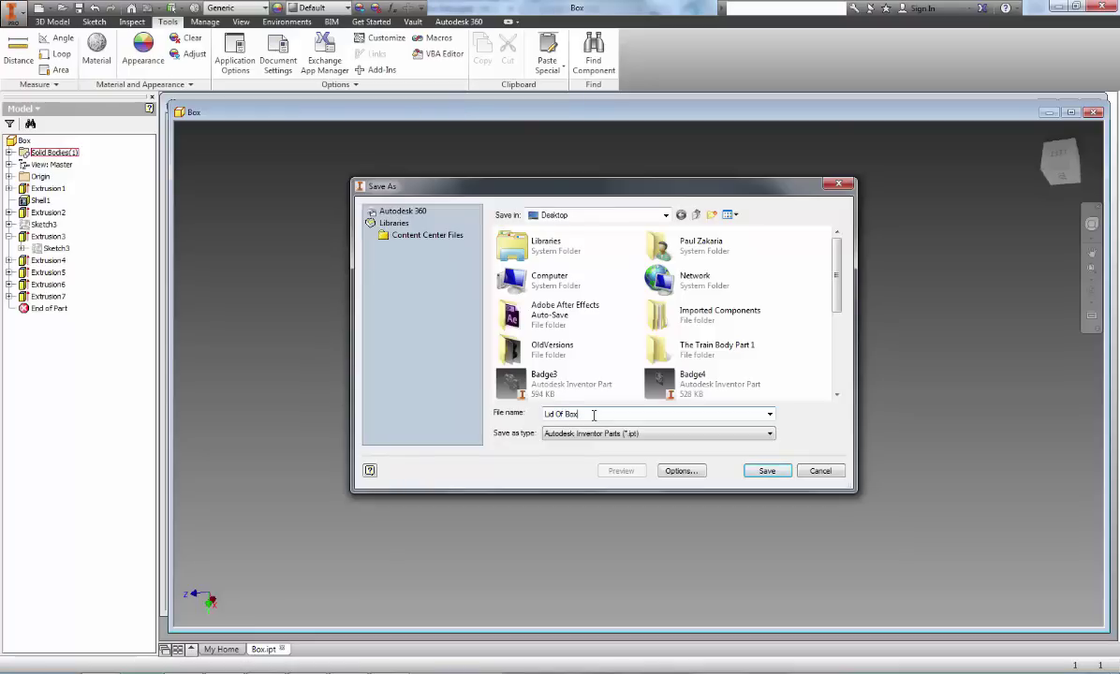
click(757, 473)
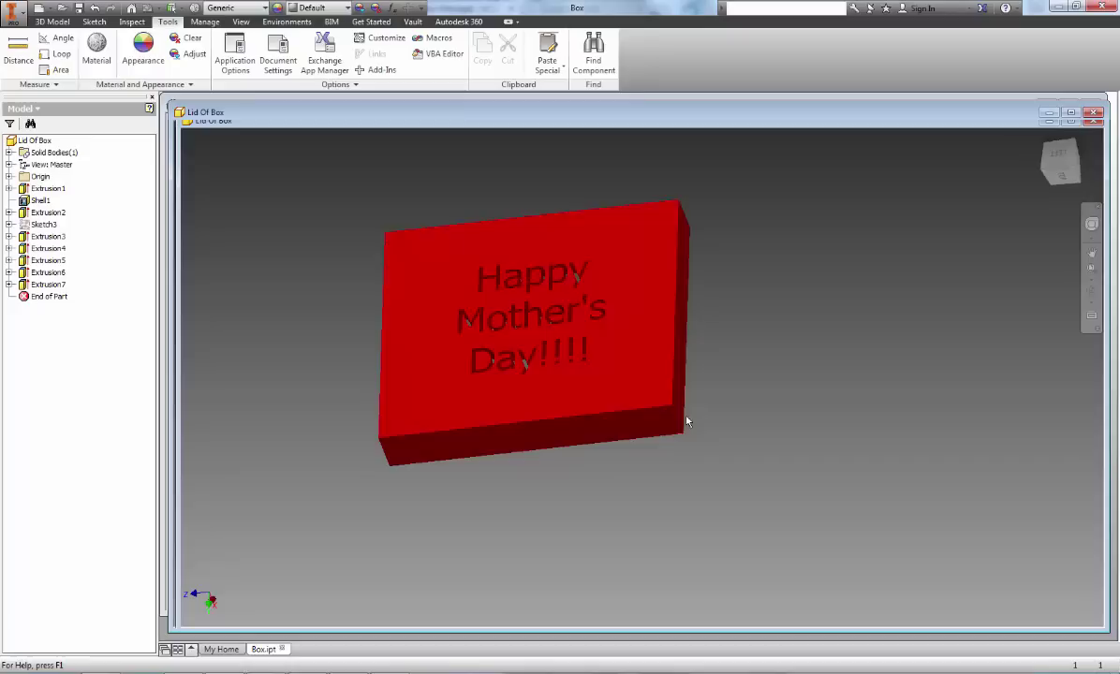
scroll(681, 428, down, 5)
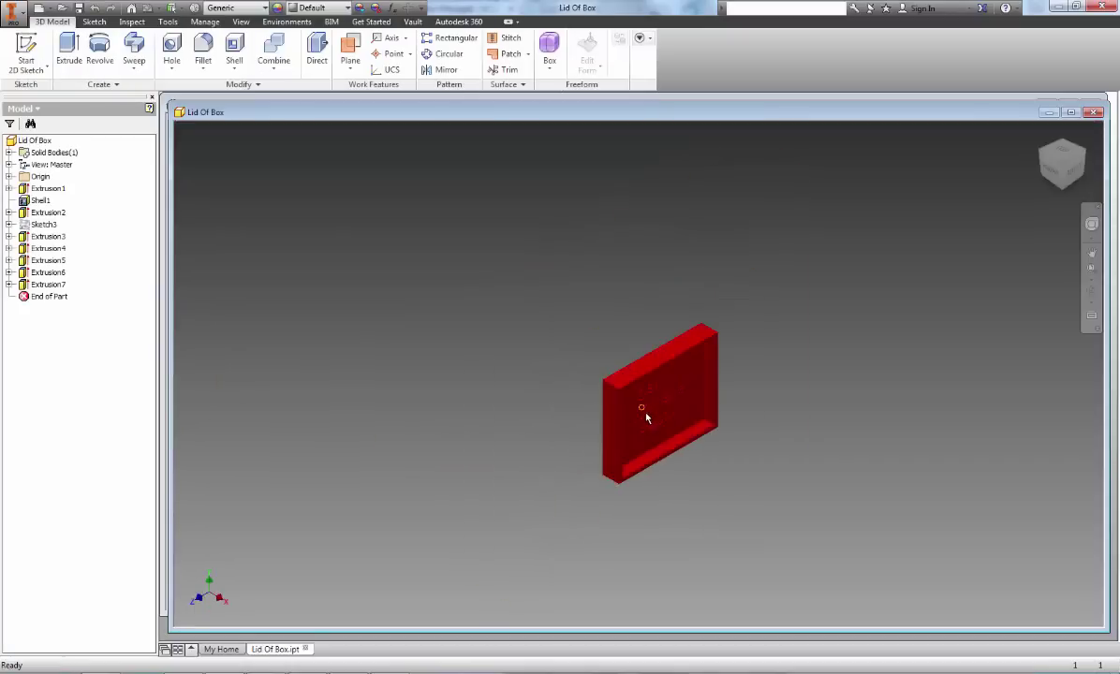
Create a new assembly file
click(13, 11)
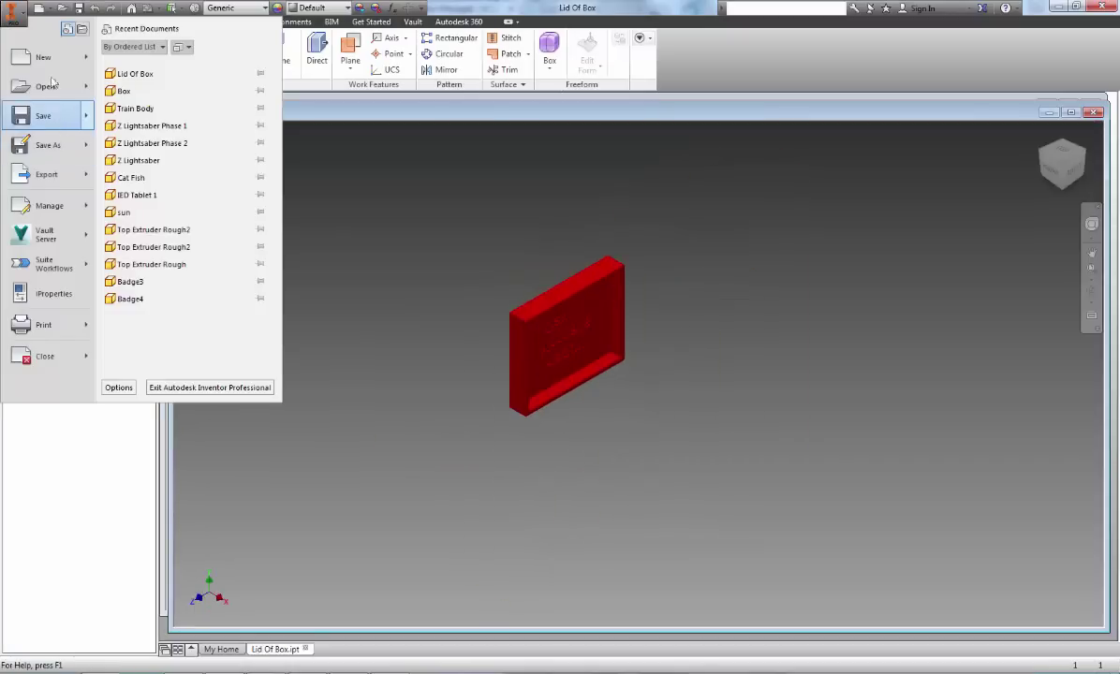
mouse_move(46, 62)
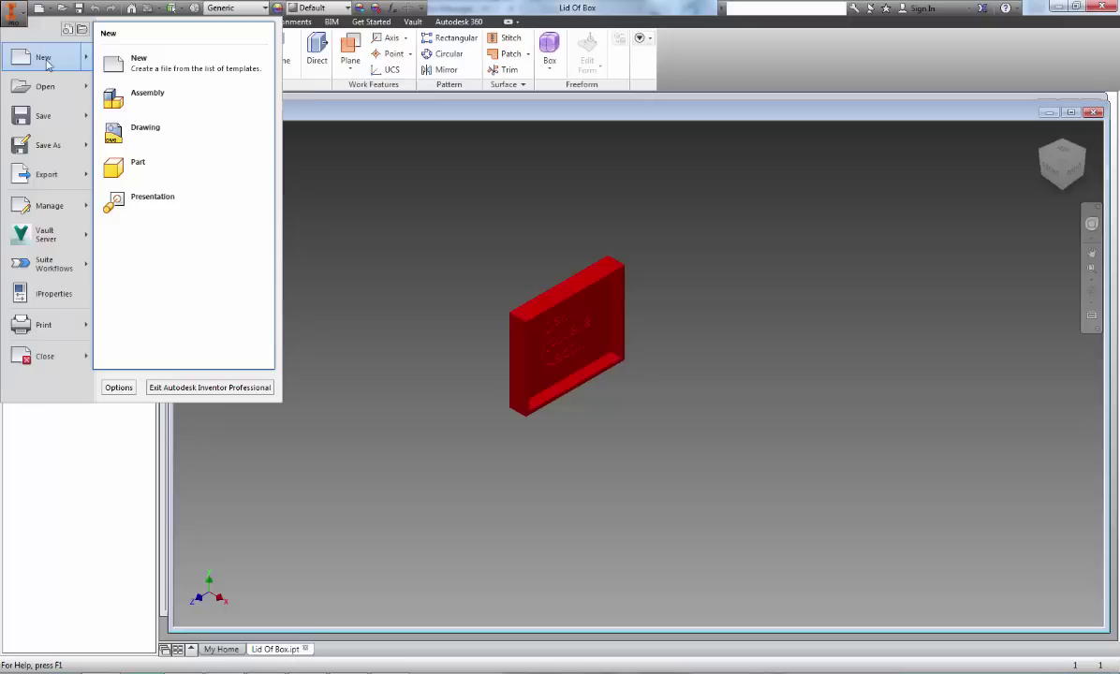
click(139, 99)
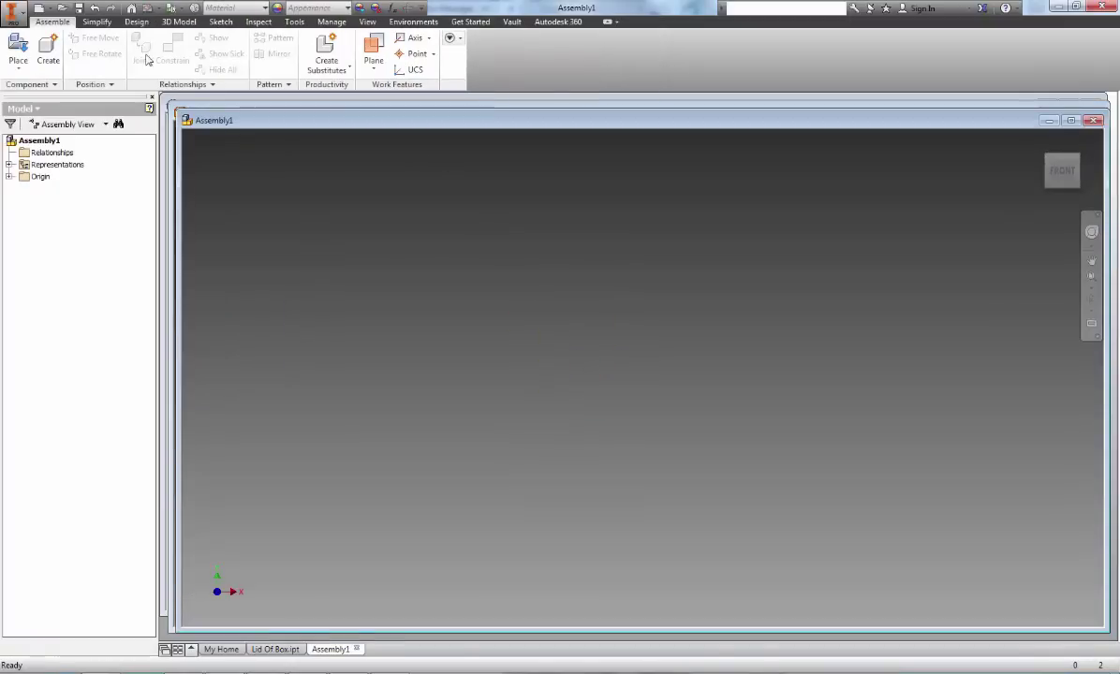
Place one instance of the Box part from the Desktop in the assembly
click(18, 48)
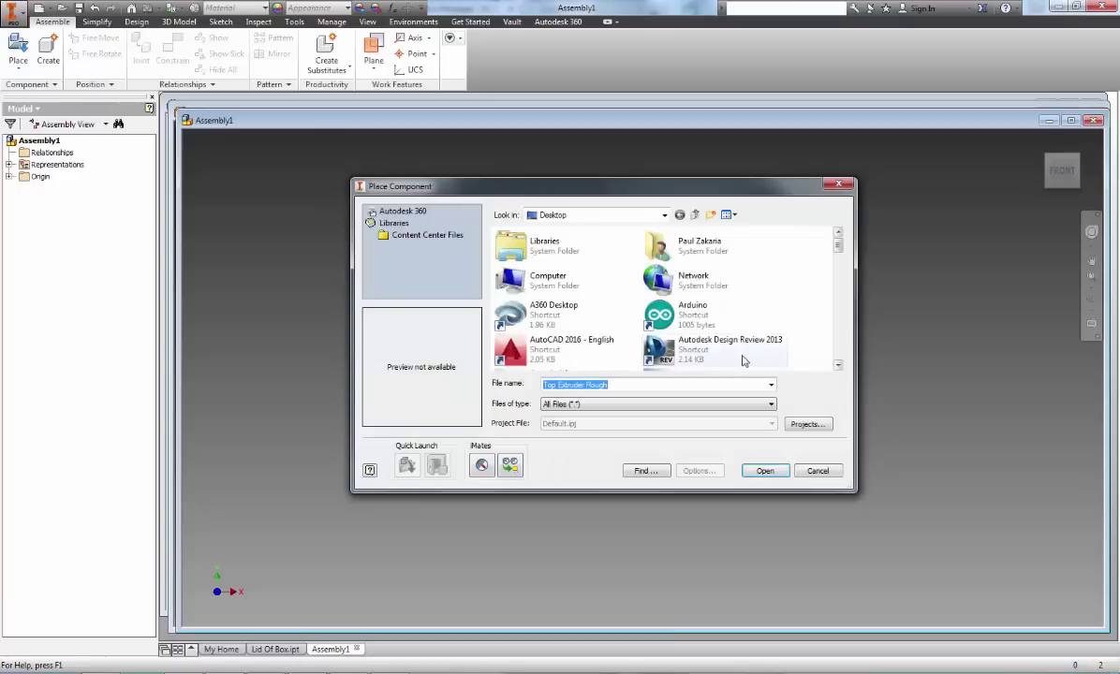
click(695, 323)
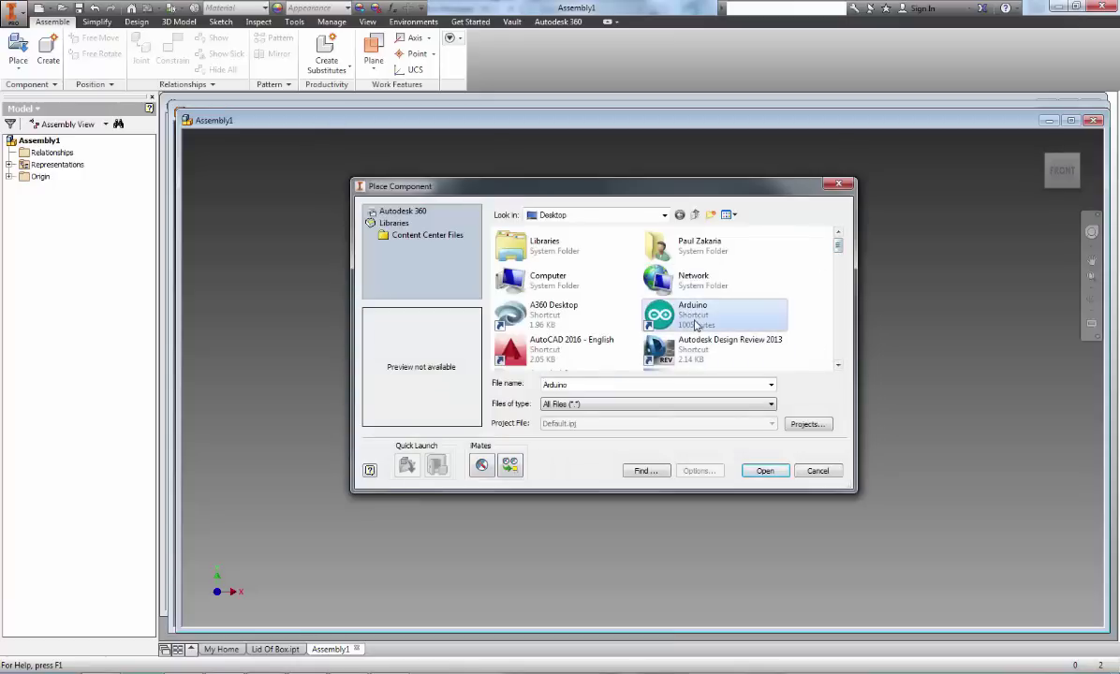
key(b)
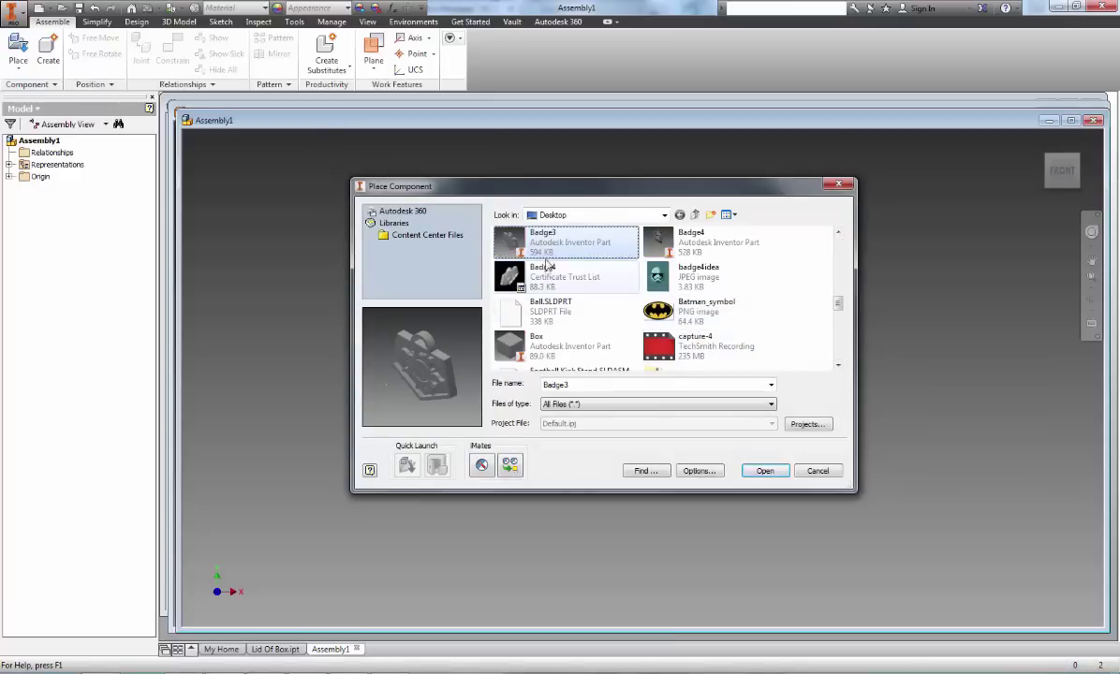
double_click(566, 347)
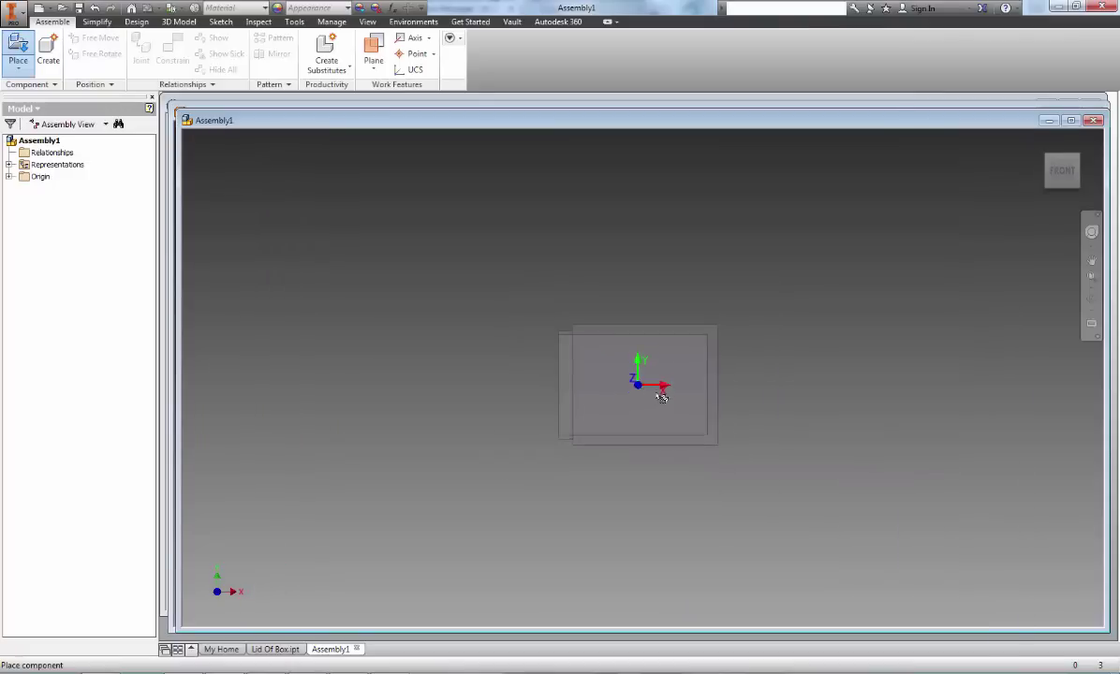
click(701, 349)
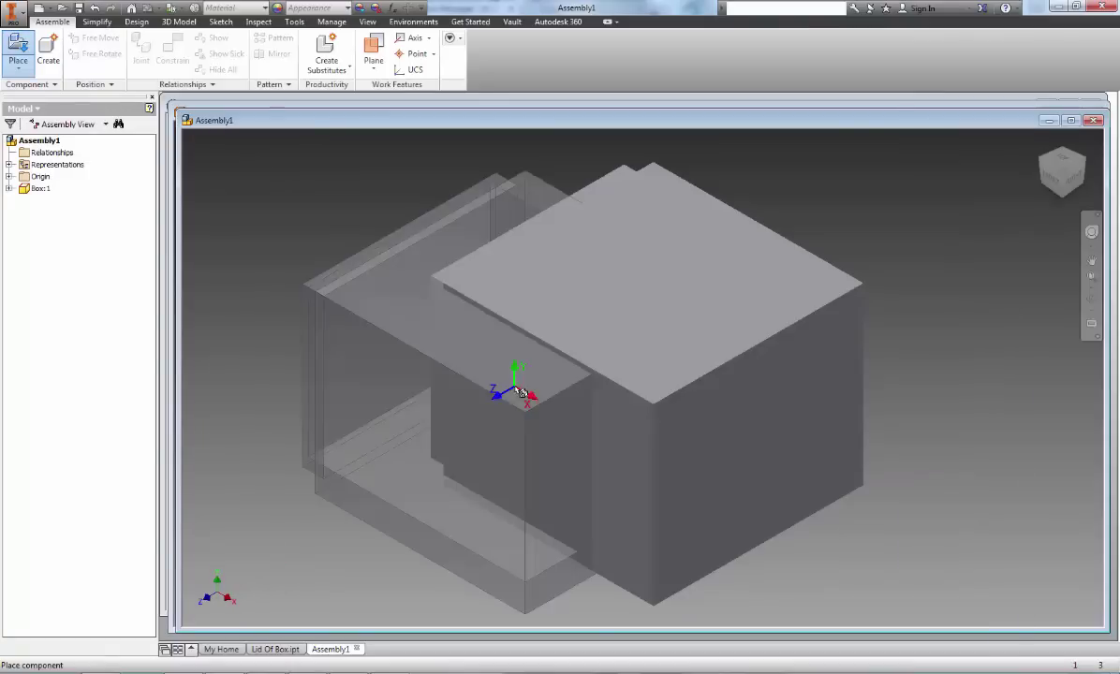
key(Escape)
Place one instance of the Lid Of Box part from the Desktop in the assembly, clear of the box
scroll(515, 392, up, 5)
shift+middle_drag(487, 383, 597, 379)
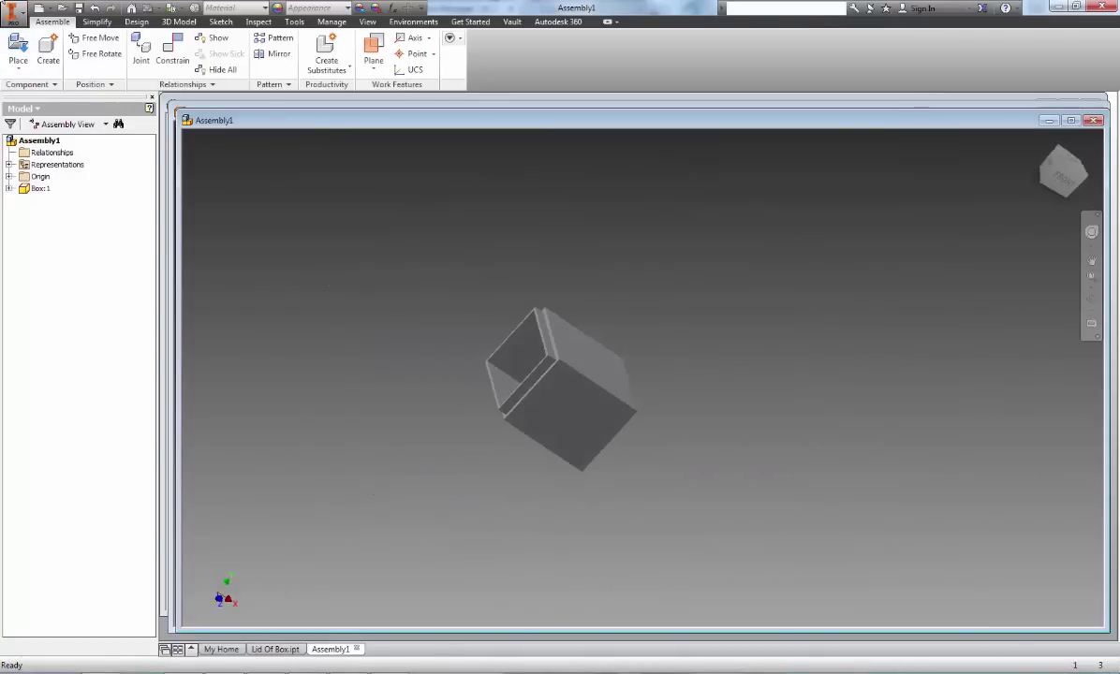
click(18, 49)
click(684, 354)
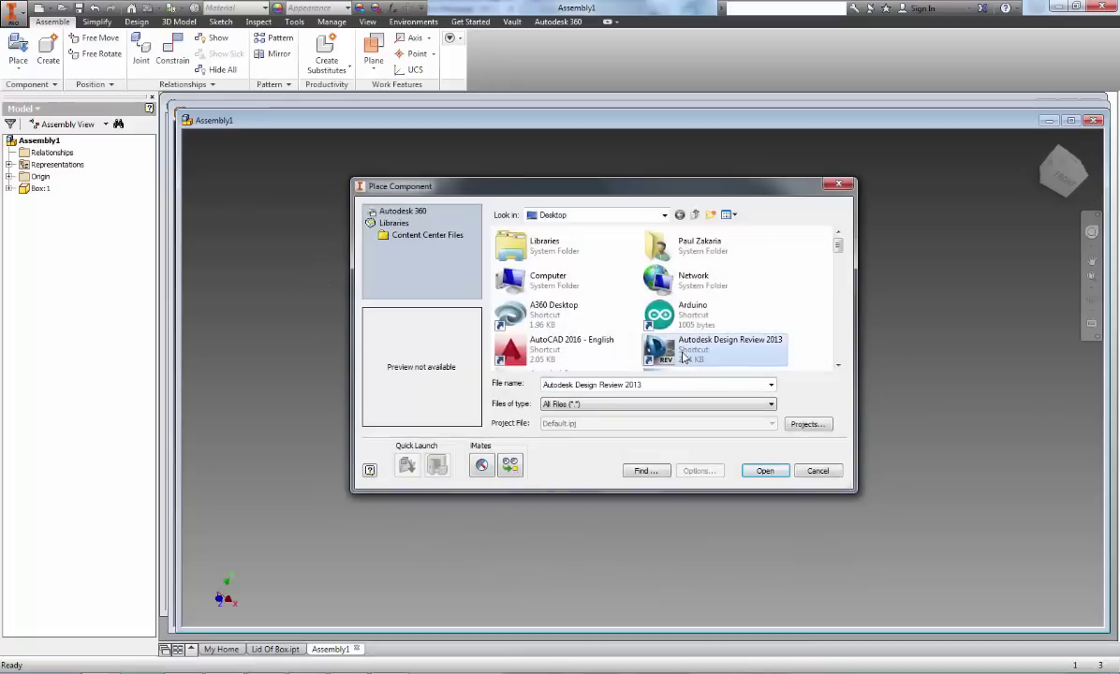
key(l)
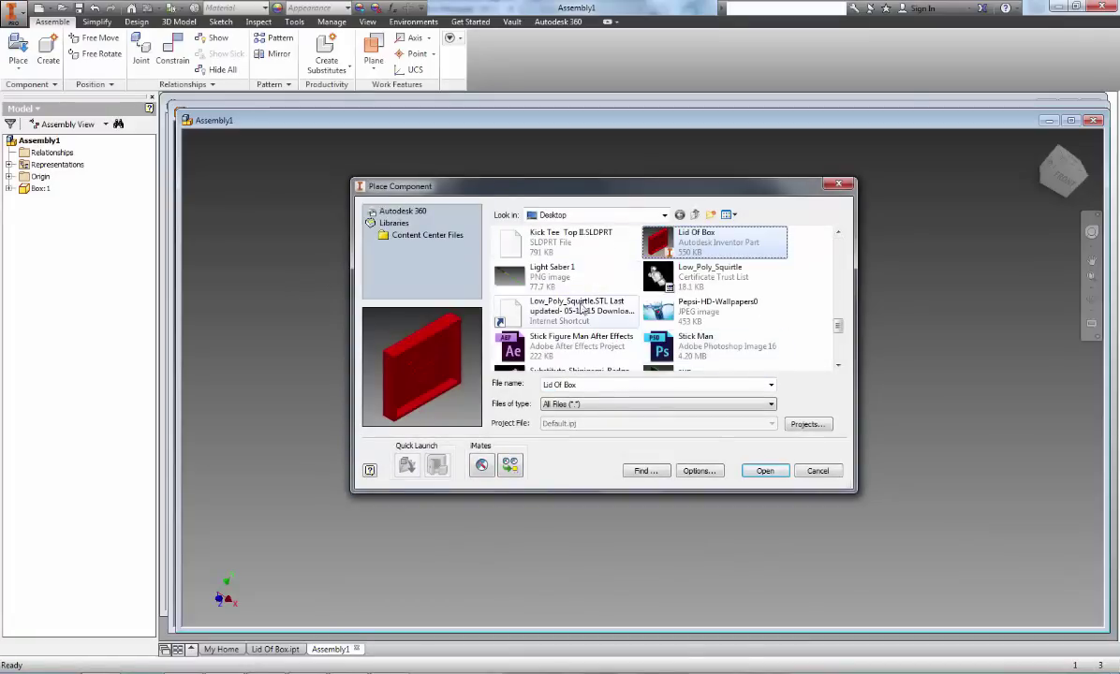
double_click(656, 236)
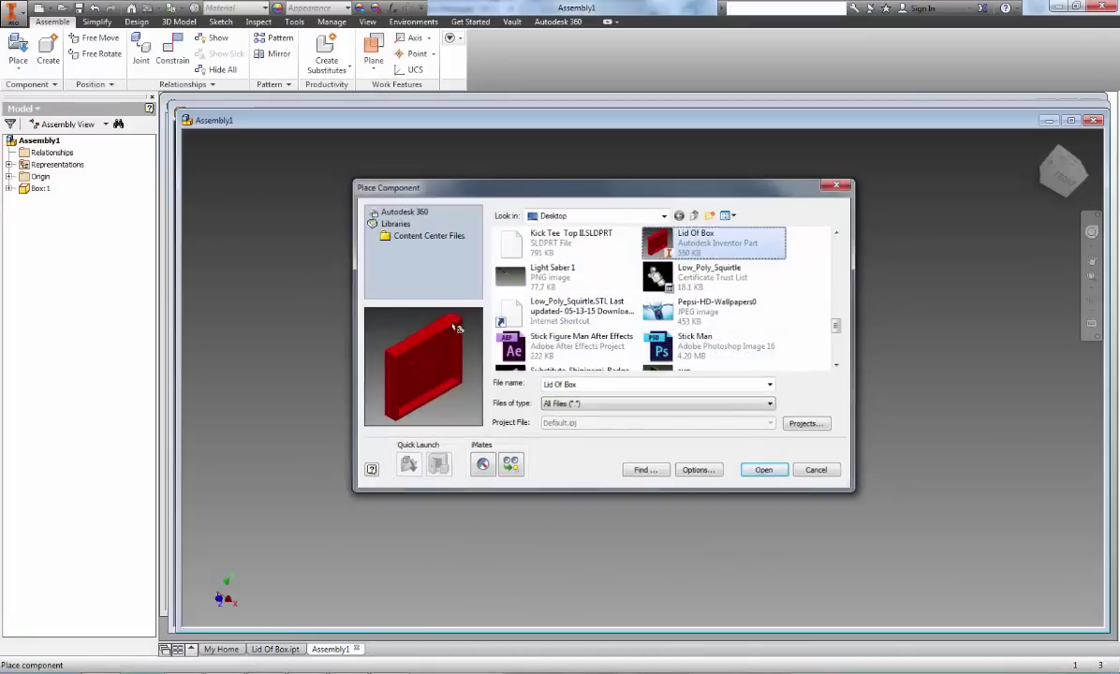
click(437, 309)
key(Escape)
Set up a mate constraint between the box's outer rim ledge and the lid's inner underside rim face
shift+middle_drag(536, 413, 590, 387)
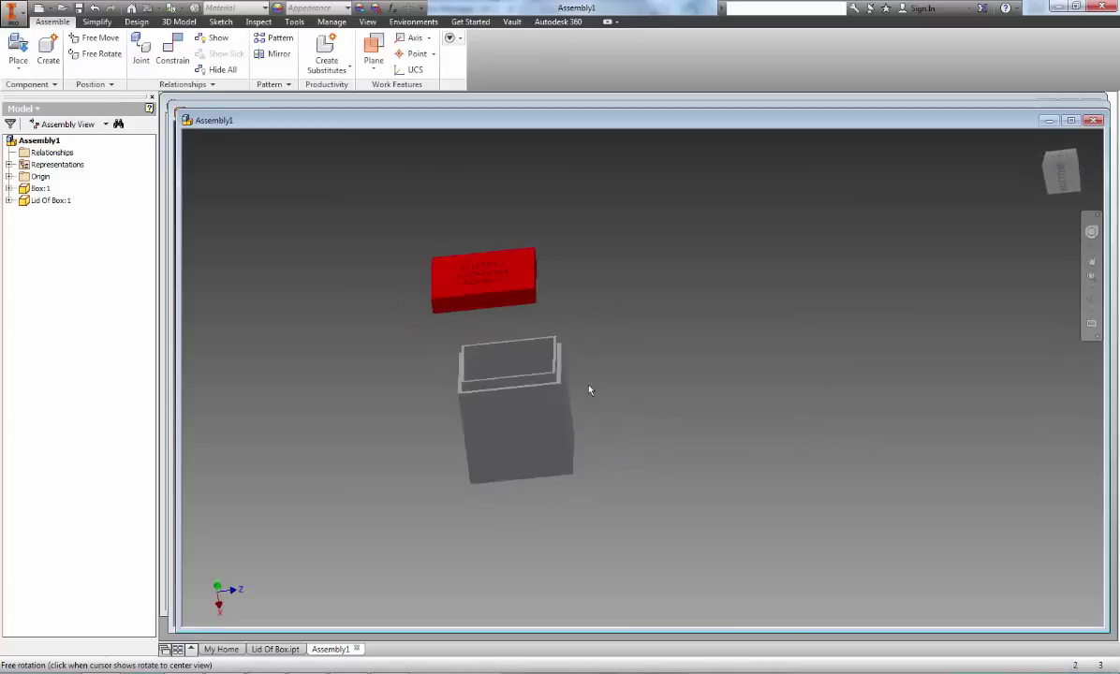
scroll(510, 378, up, 3)
shift+middle_drag(510, 378, 508, 355)
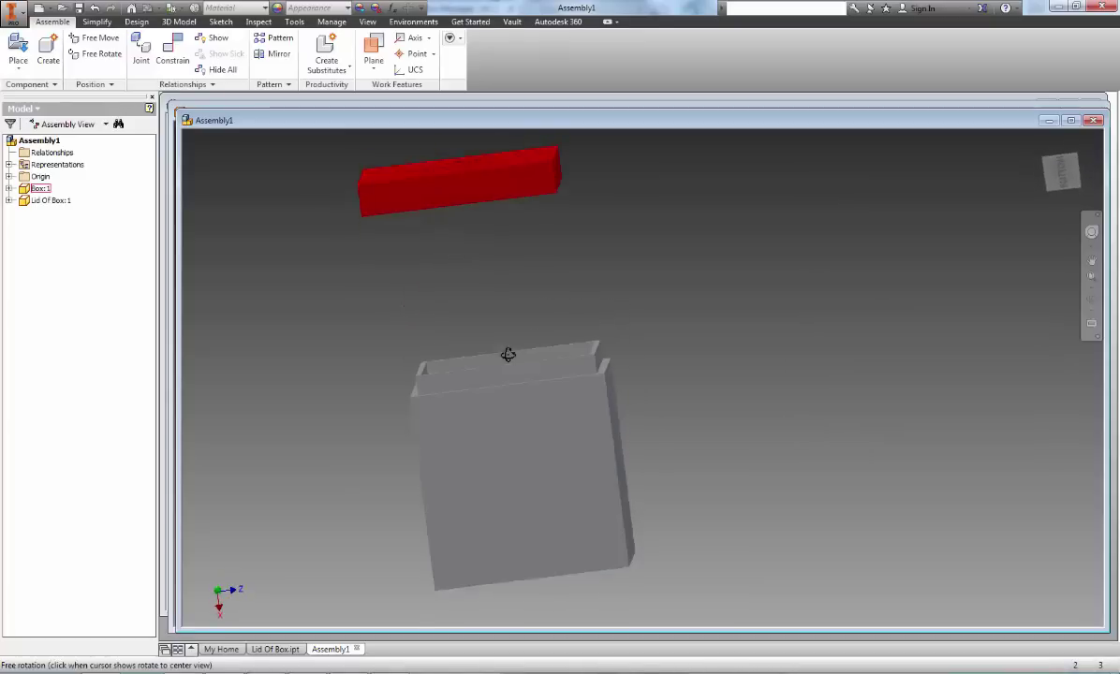
click(178, 59)
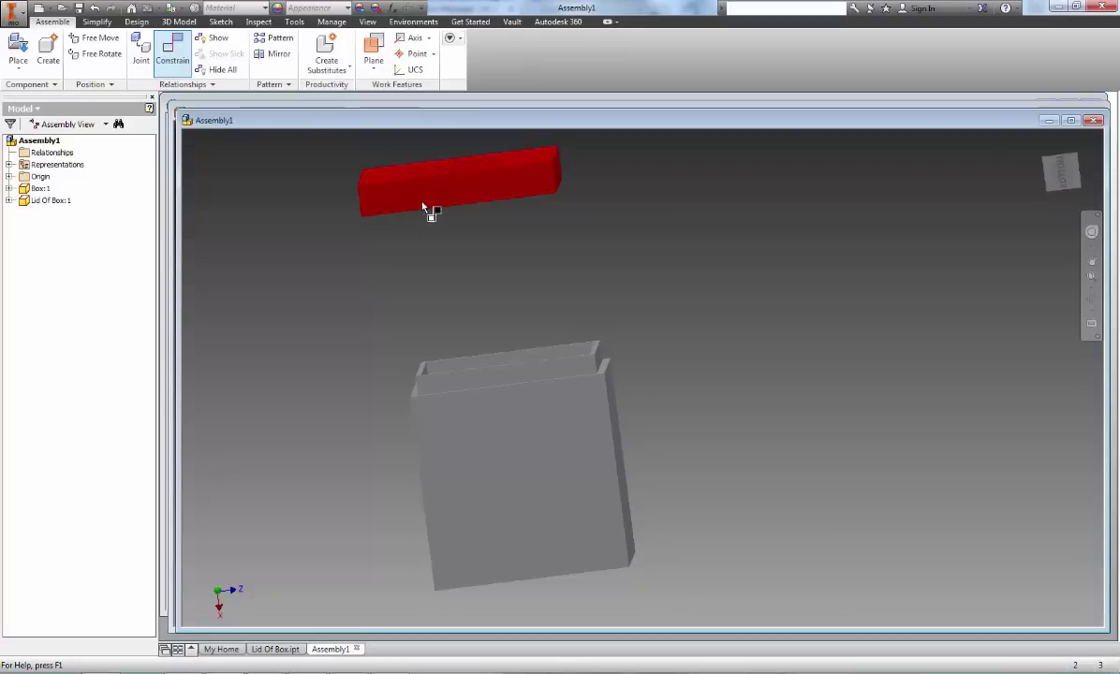
shift+middle_drag(523, 283, 577, 434)
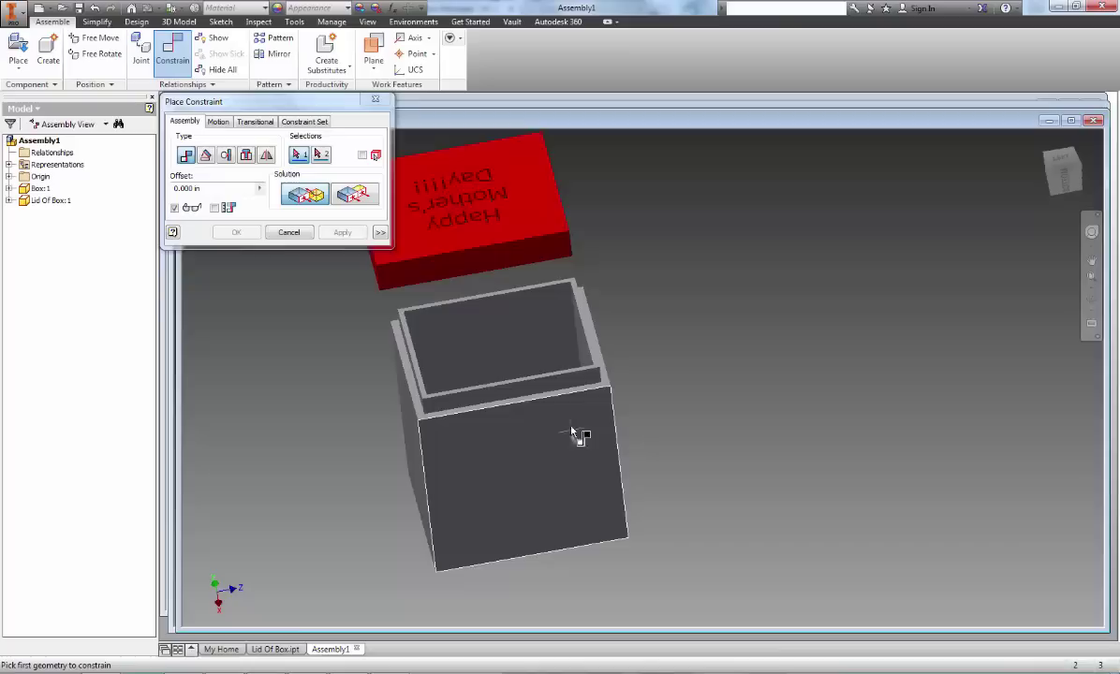
scroll(580, 388, down, 5)
scroll(574, 408, down, 5)
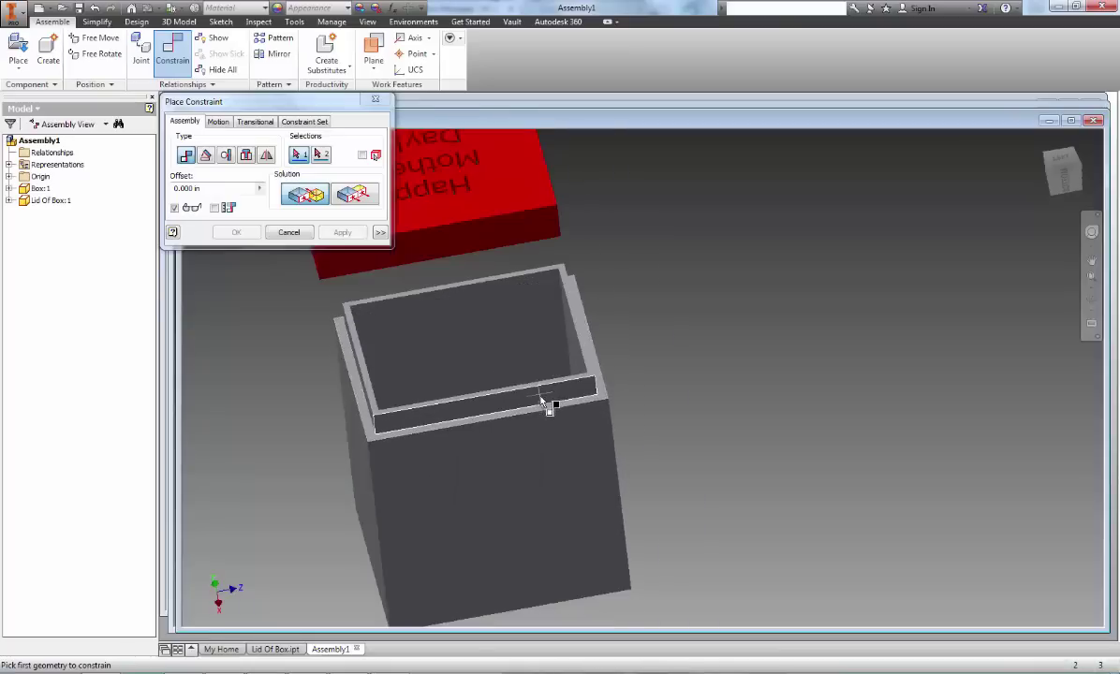
click(541, 411)
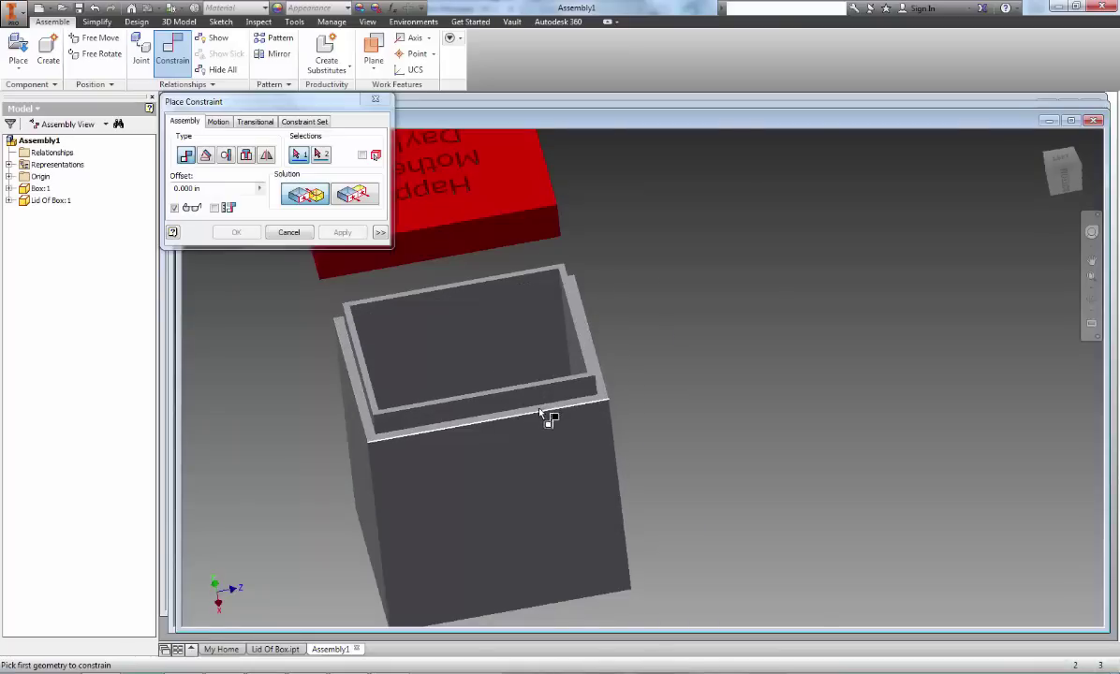
scroll(543, 413, up, 5)
scroll(551, 418, down, 5)
shift+middle_drag(548, 420, 486, 321)
scroll(486, 321, up, 5)
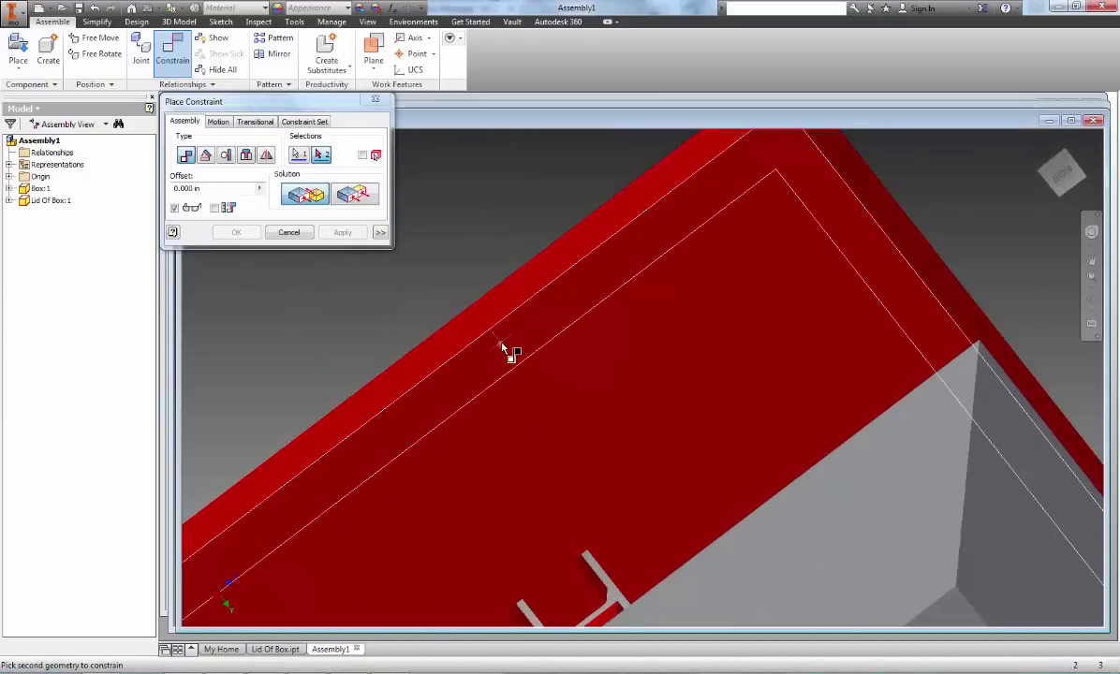
click(511, 353)
scroll(515, 365, down, 2)
scroll(521, 379, down, 5)
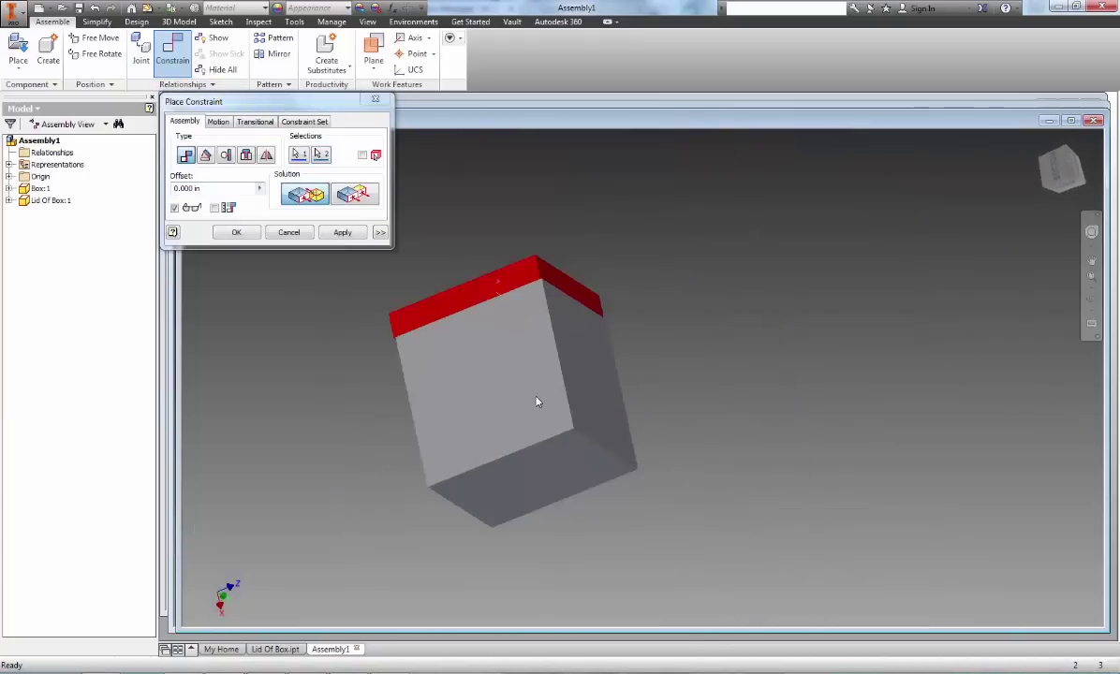
Try offsets of .02 and -.02 in for the rim mate and check the gap between lid and box
shift+middle_drag(538, 400, 585, 436)
scroll(585, 435, up, 8)
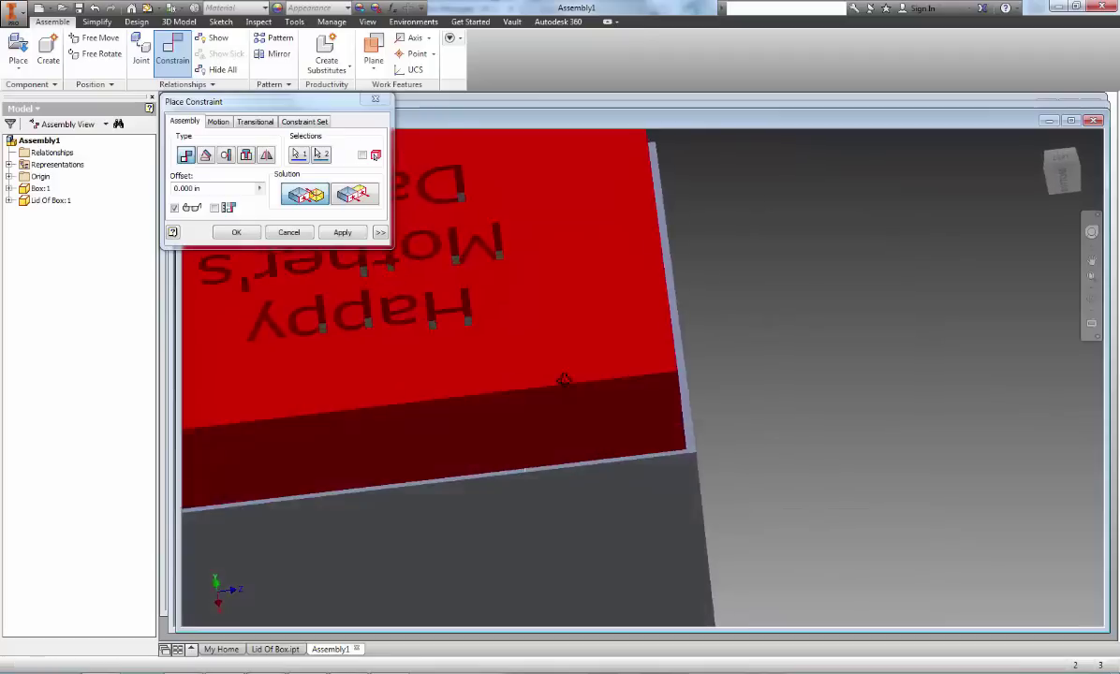
click(202, 188)
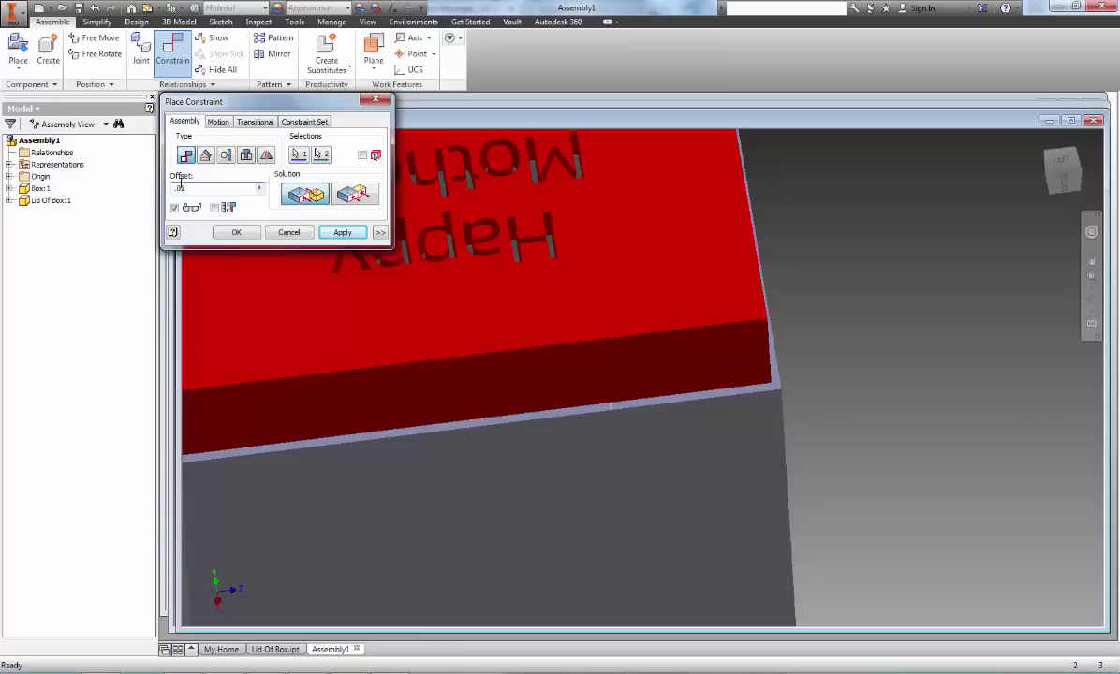
scroll(425, 323, up, 5)
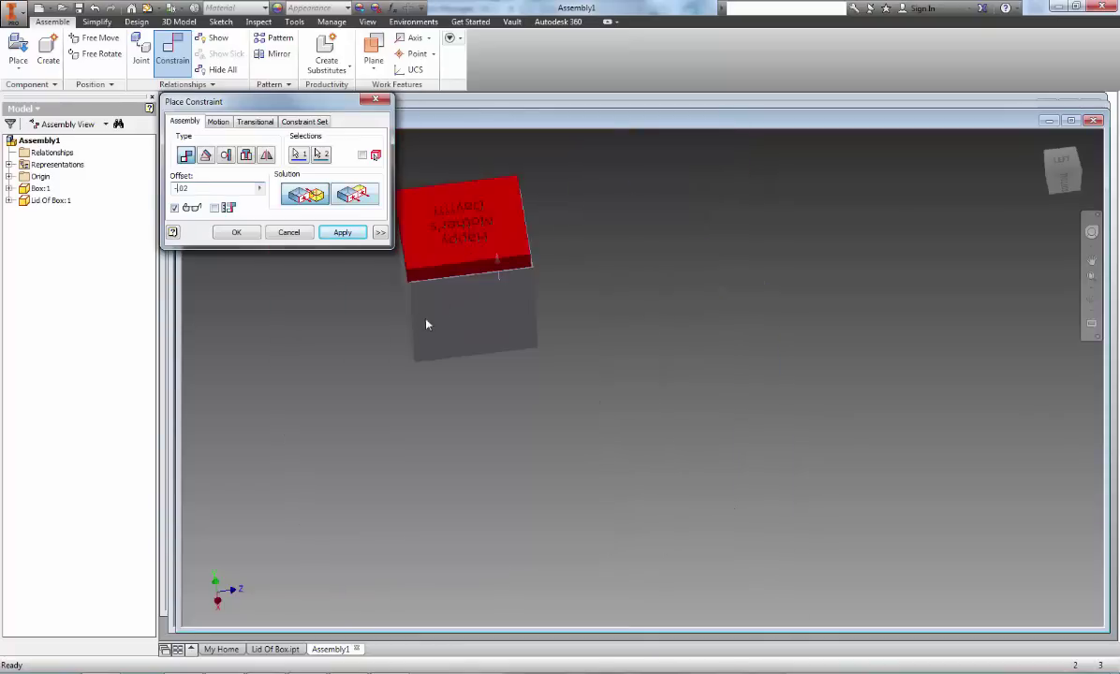
shift+middle_drag(425, 323, 495, 245)
scroll(503, 283, down, 4)
scroll(699, 350, down, 4)
scroll(764, 360, up, 4)
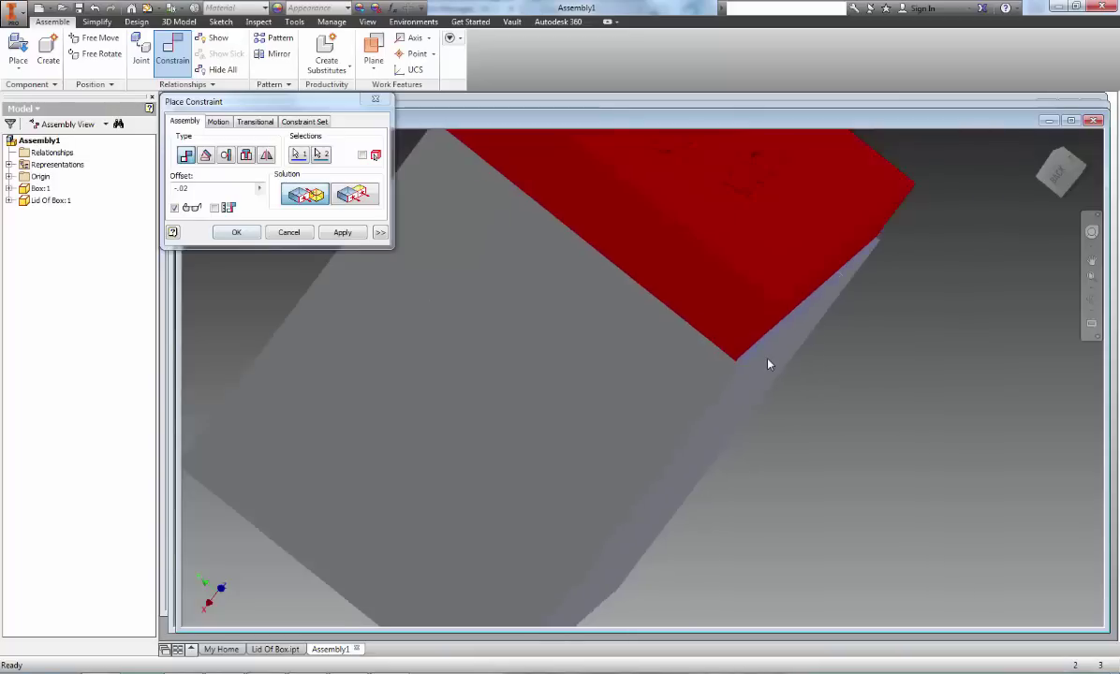
middle_drag(767, 361, 701, 381)
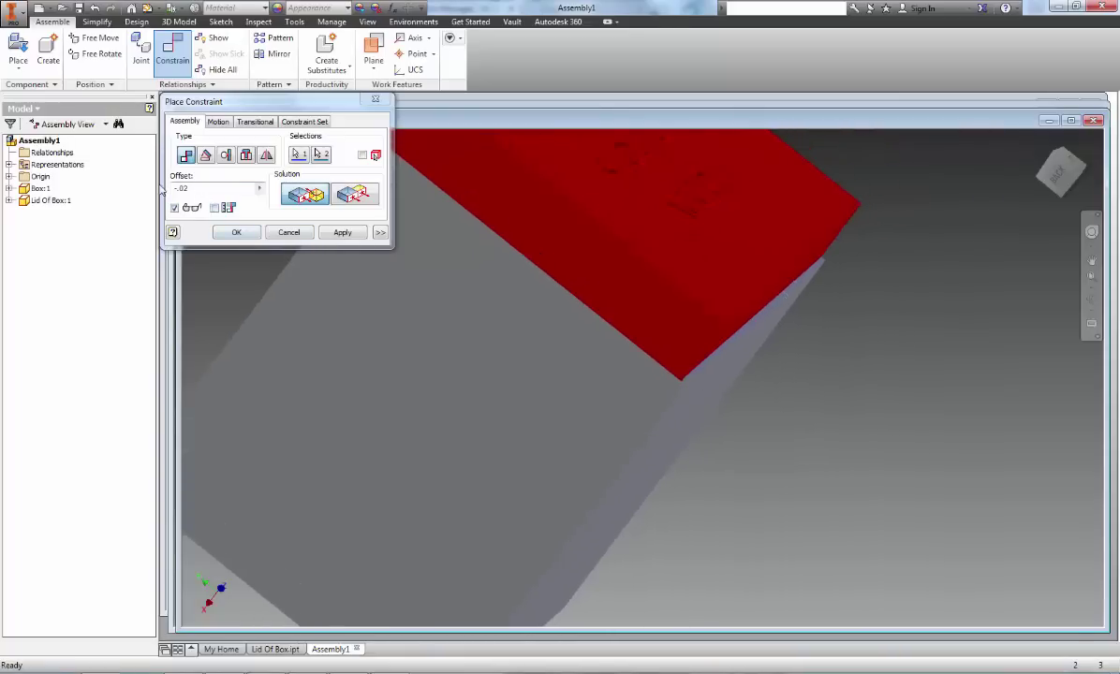
Set the rim mate's offset to 0 and apply the constraint
click(179, 189)
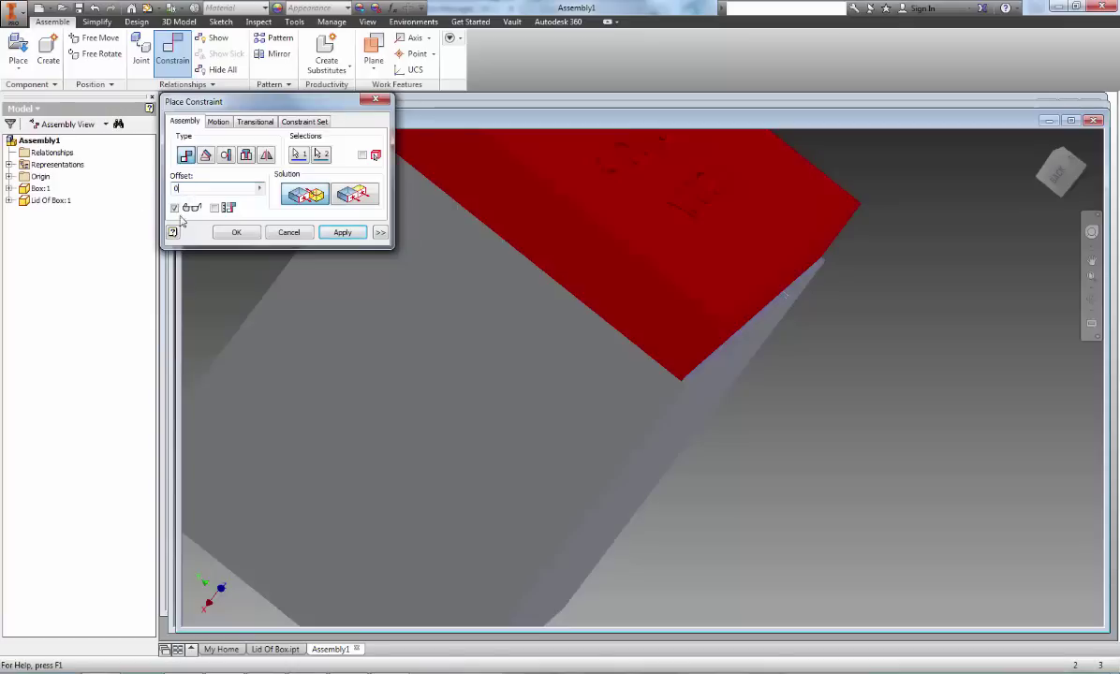
click(361, 238)
Apply a flush mate with 0.000 in offset between one outer side face of the box and the lid's matching side face
scroll(586, 301, up, 5)
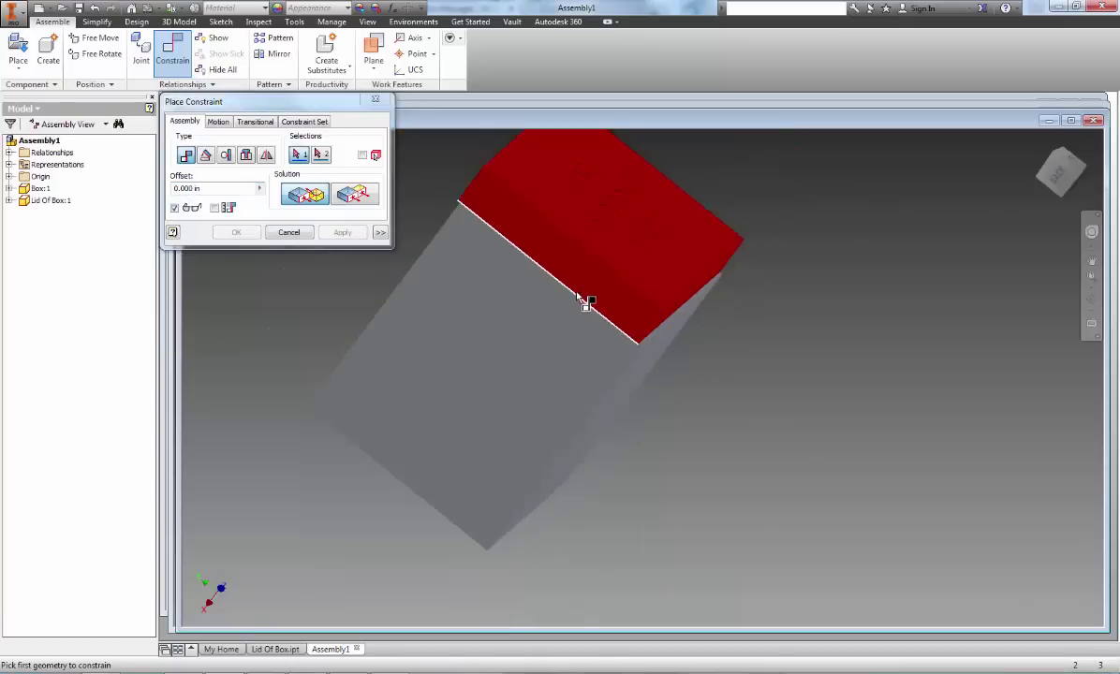
shift+middle_drag(551, 283, 492, 248)
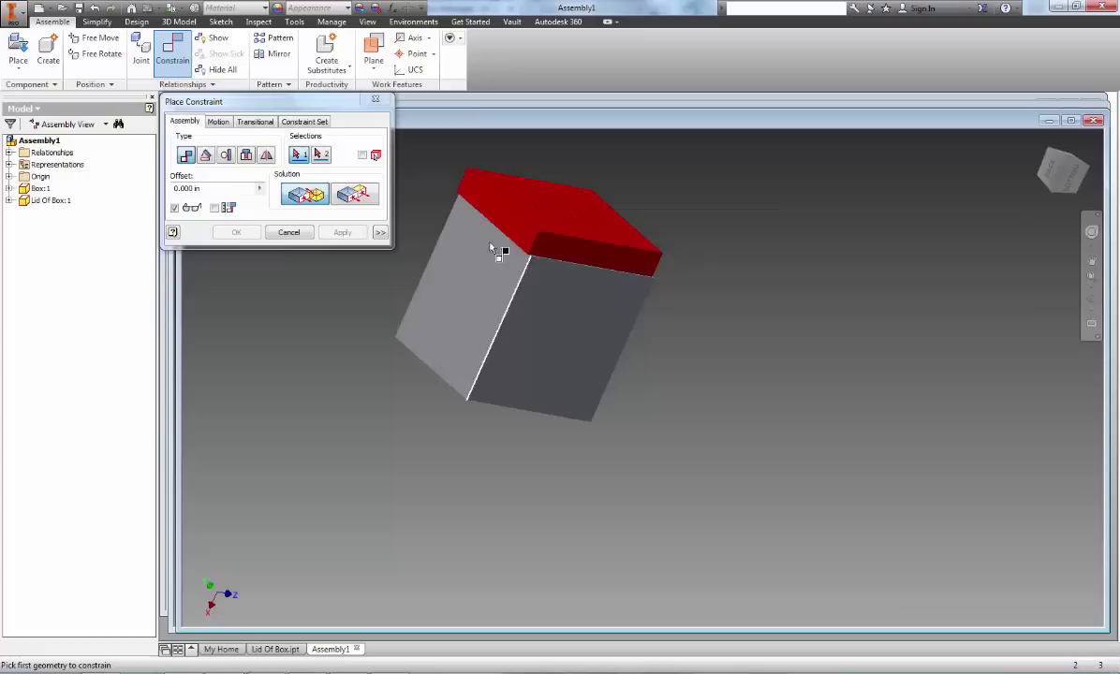
click(623, 285)
click(560, 290)
shift+middle_drag(555, 268, 620, 287)
scroll(573, 282, down, 4)
shift+middle_drag(560, 236, 588, 263)
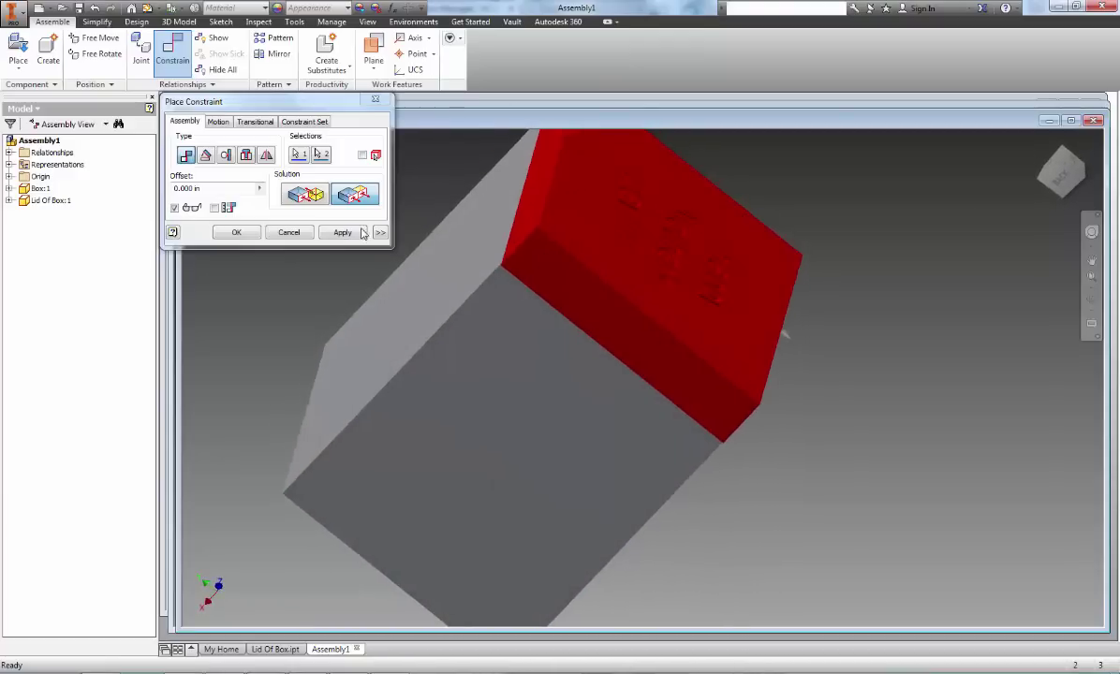
click(359, 232)
Apply a second flush mate at 0.000 in offset between the adjacent side faces of box and lid, and finish constraining
scroll(530, 316, up, 4)
shift+middle_drag(530, 316, 477, 282)
scroll(475, 281, down, 4)
click(480, 277)
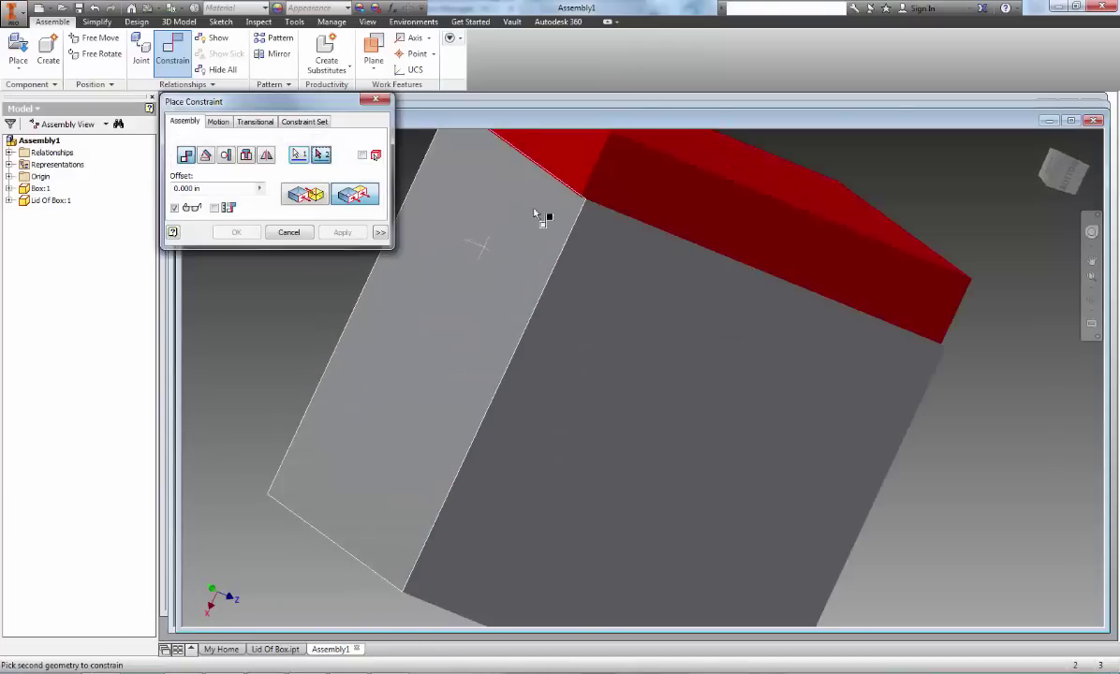
click(546, 167)
scroll(770, 344, up, 2)
shift+middle_drag(770, 345, 676, 323)
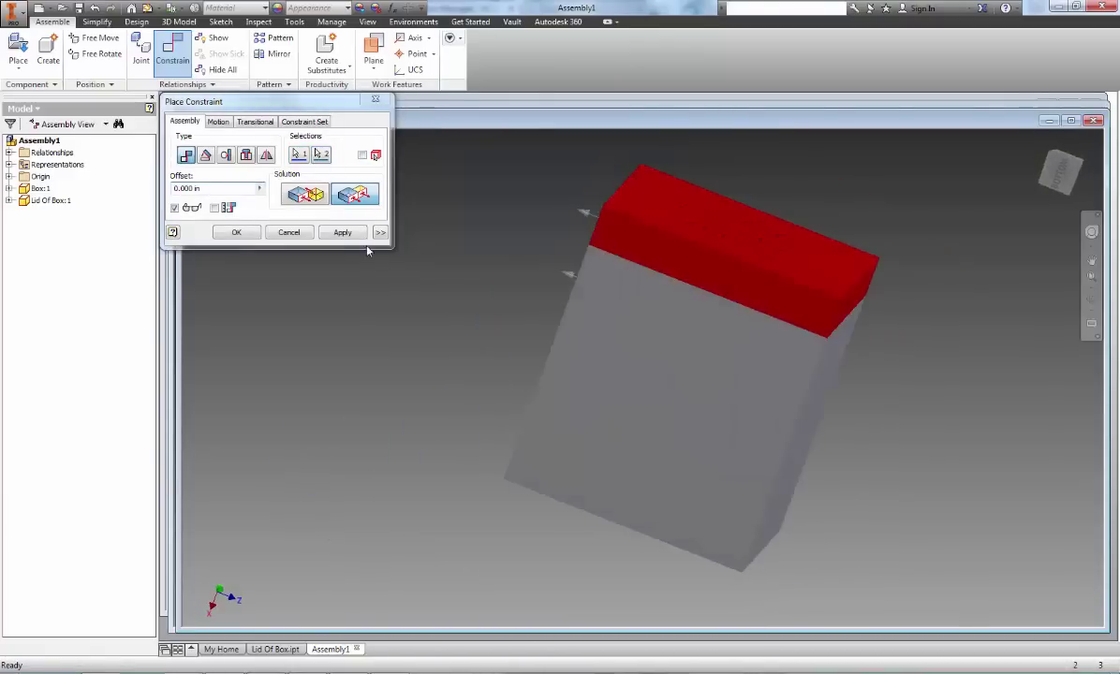
click(343, 232)
click(298, 233)
Analyze interference between the box and its lid, with both components in one selection set
shift+middle_drag(791, 431, 712, 430)
shift+middle_drag(686, 372, 648, 365)
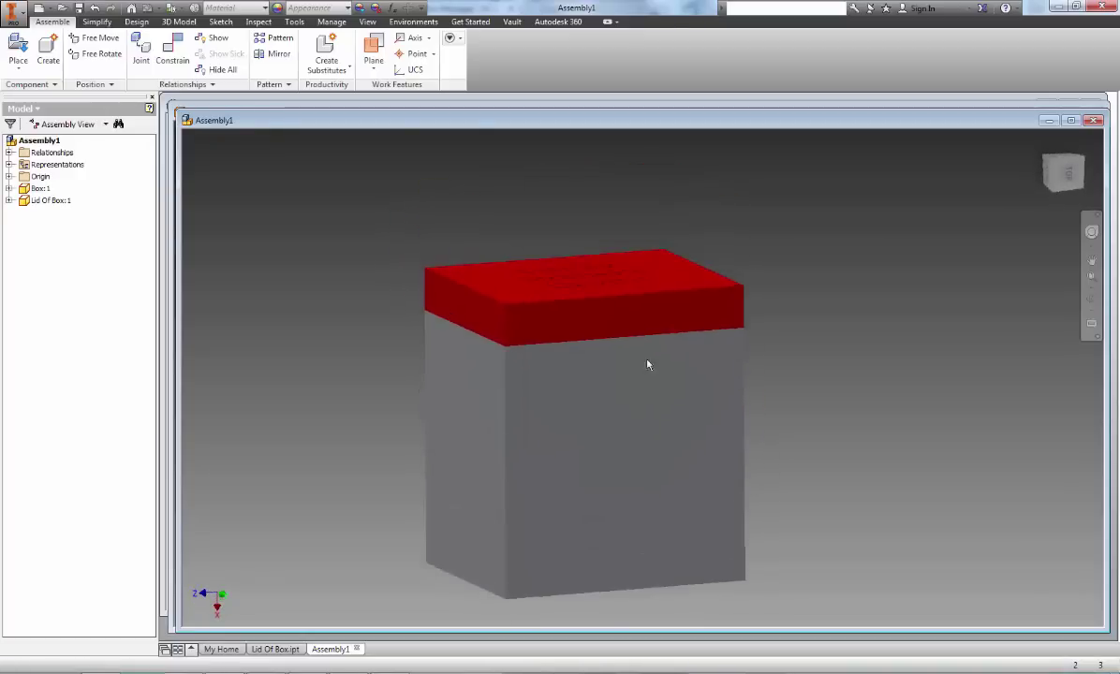
click(635, 313)
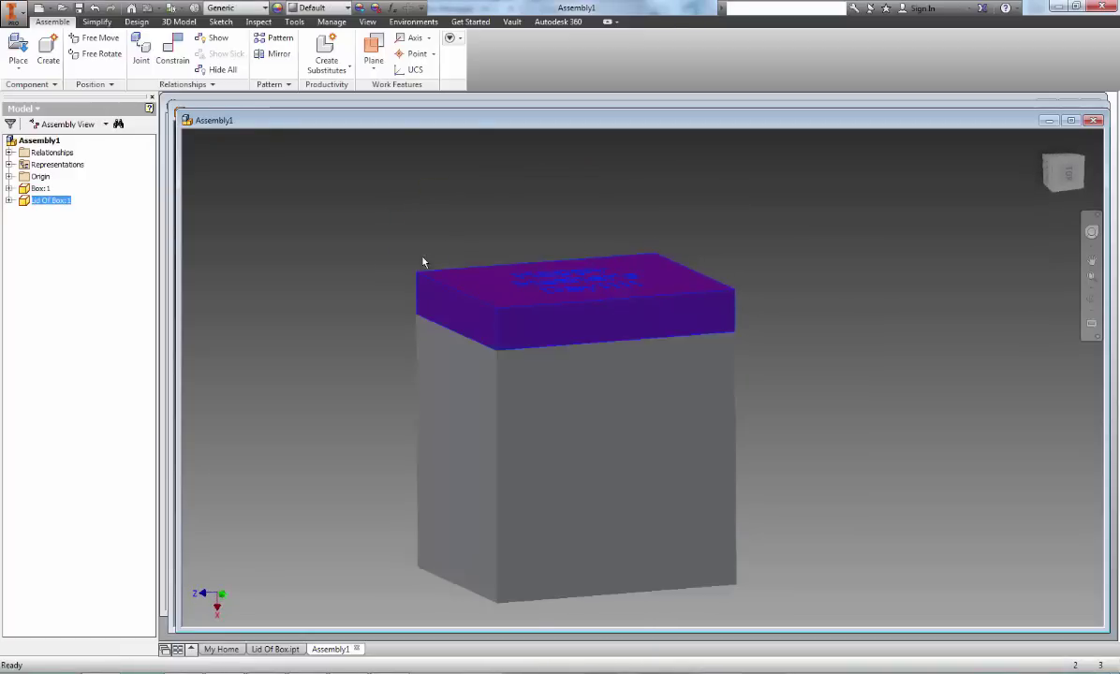
click(381, 198)
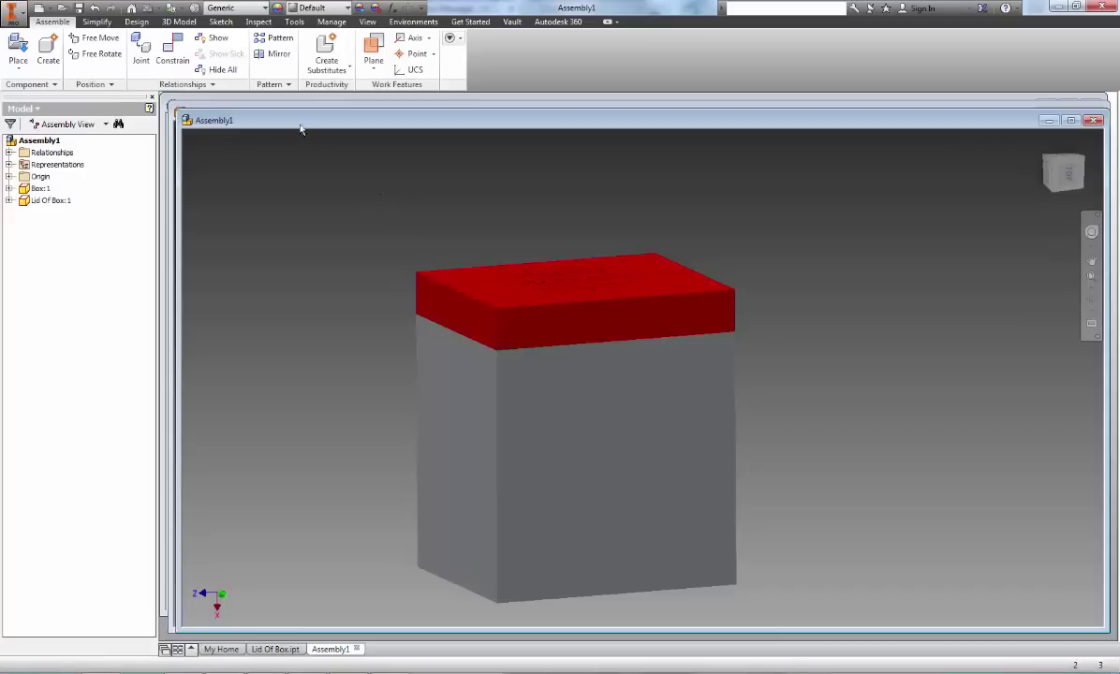
click(259, 22)
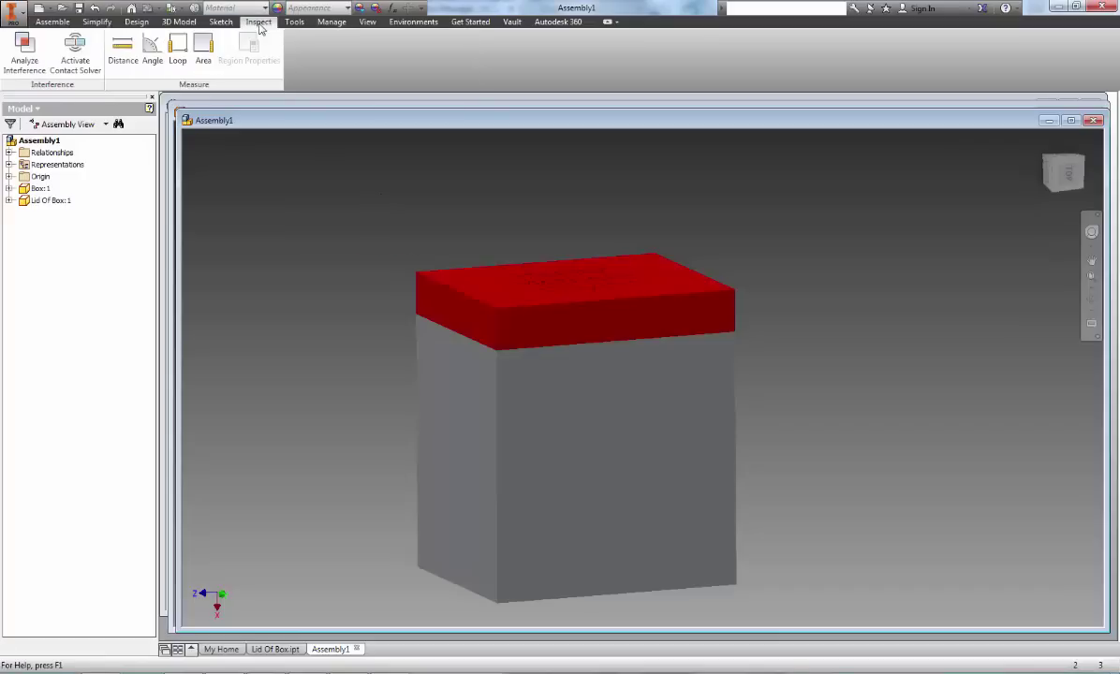
click(40, 74)
click(539, 320)
click(503, 503)
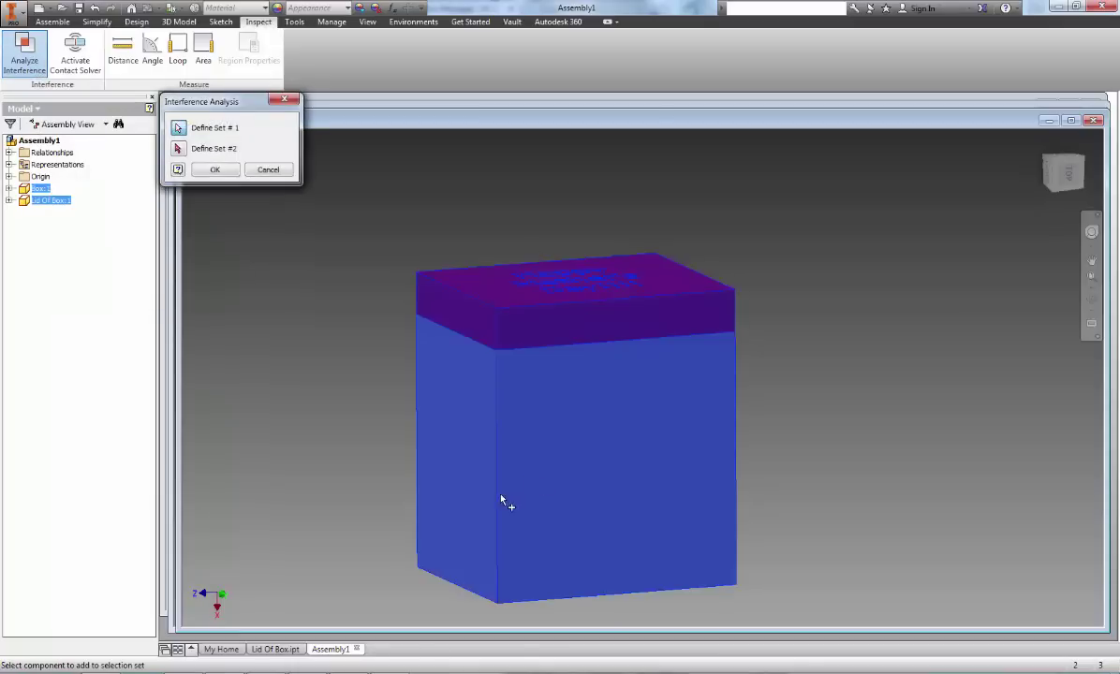
click(217, 170)
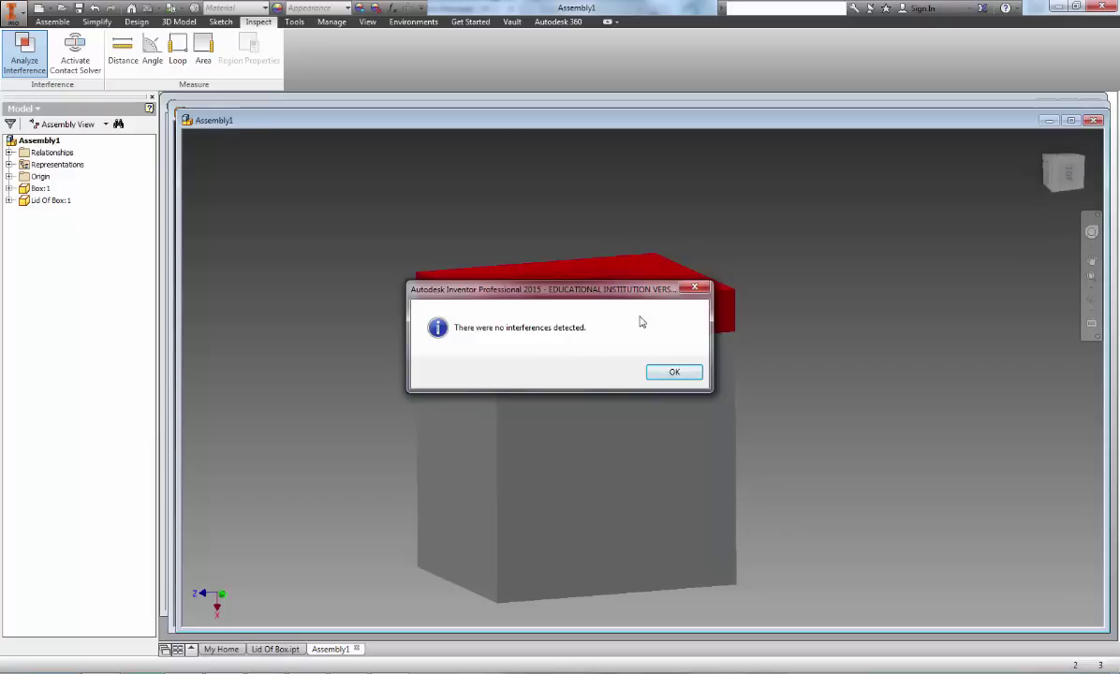
click(669, 371)
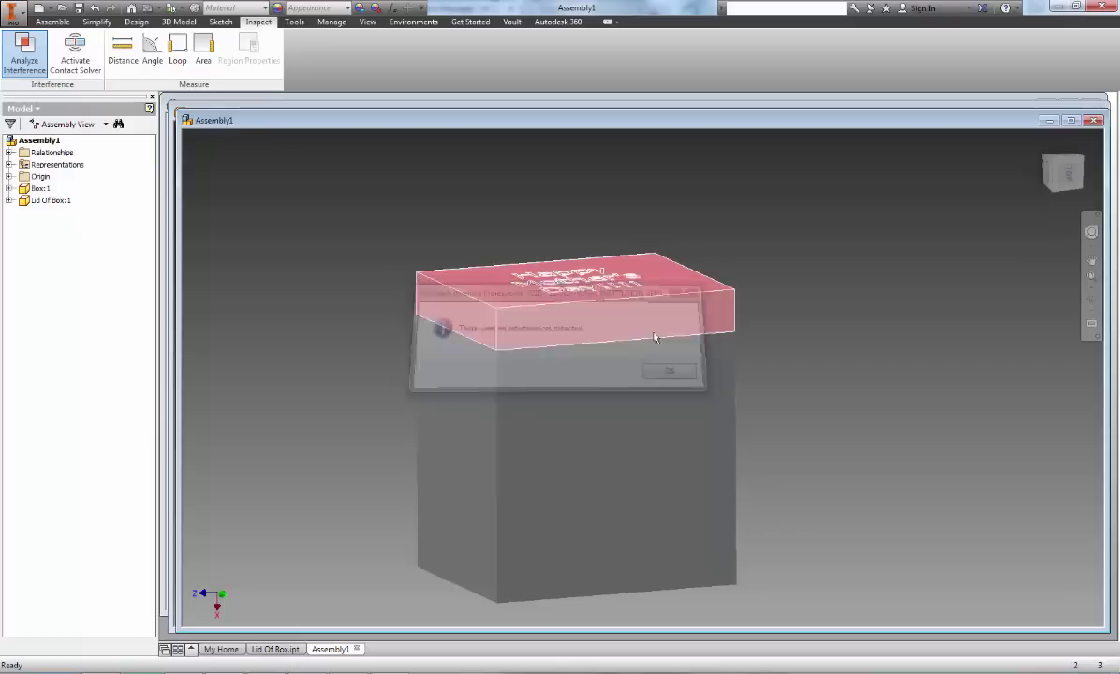
Open the Box component's part file from the assembly in its own window
mouse_move(594, 448)
middle_down()
mouse_move(583, 388)
mouse_move(574, 453)
middle_up()
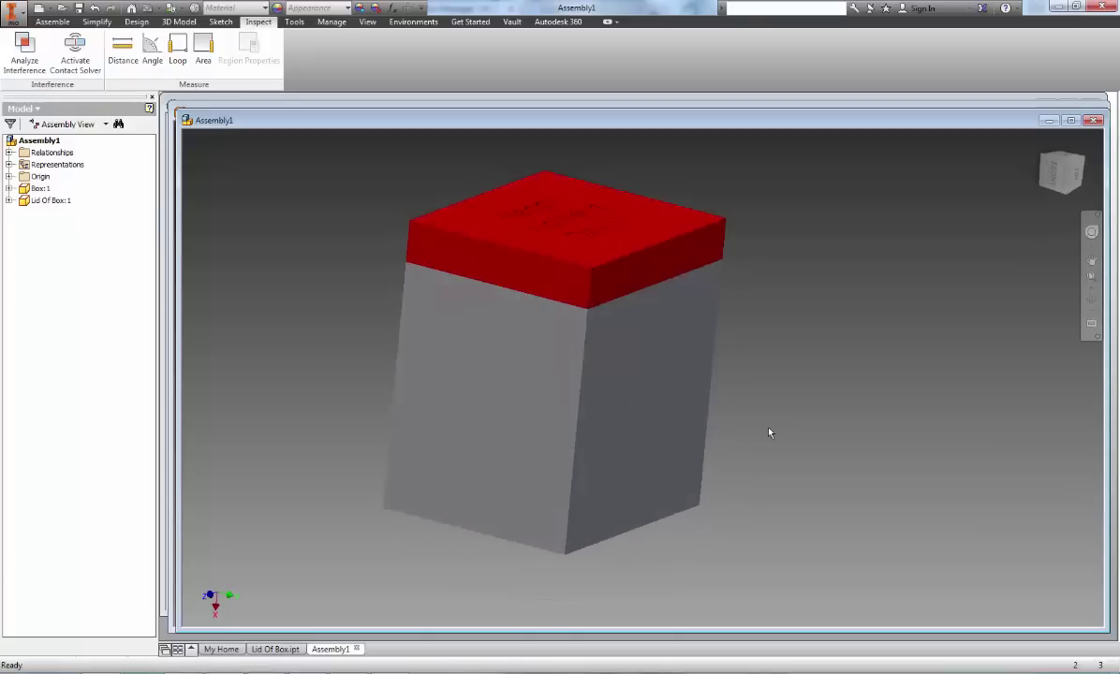
click(692, 445)
right_click(692, 445)
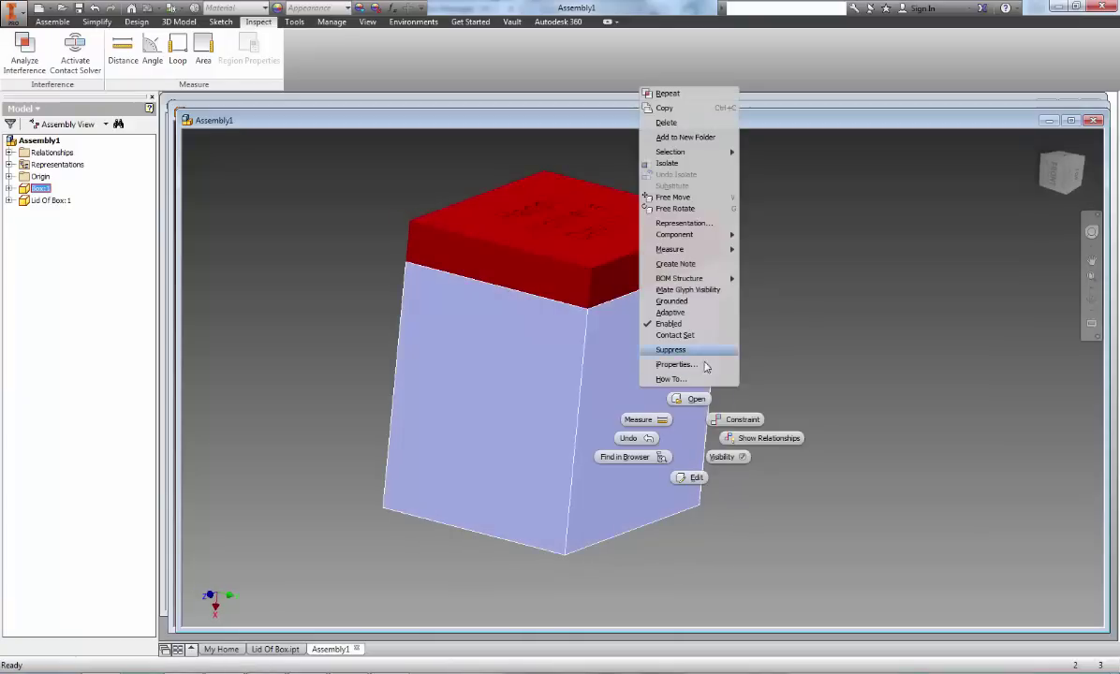
click(694, 400)
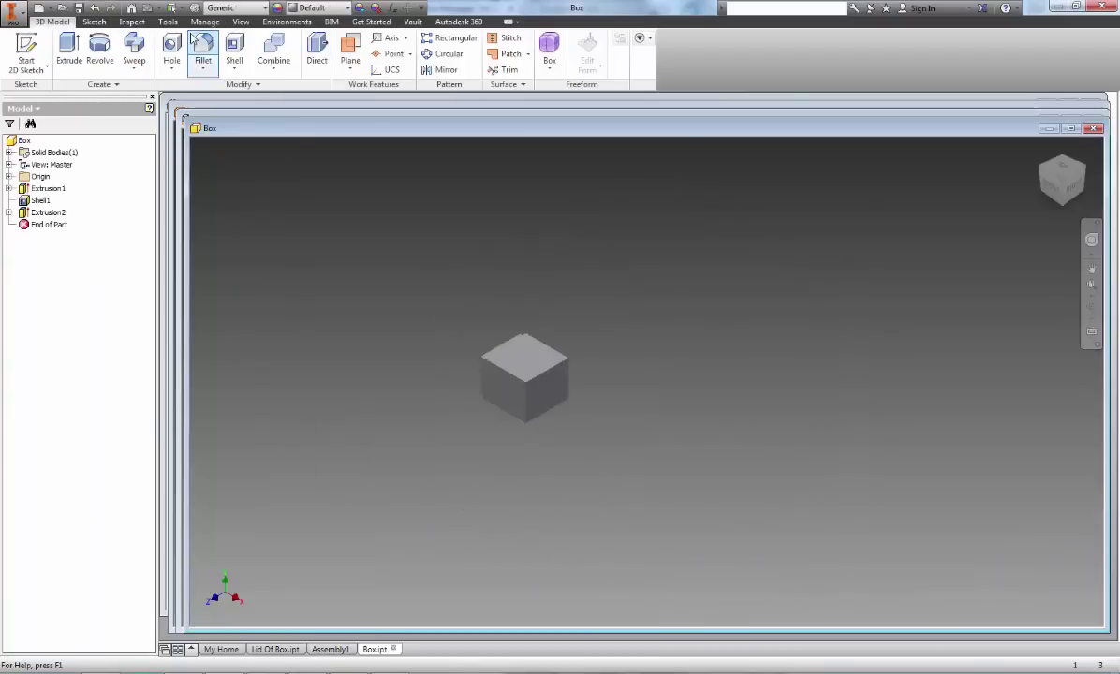
Adjust the default appearance of the whole box to a bright yellow and close the colour adjustment
click(170, 23)
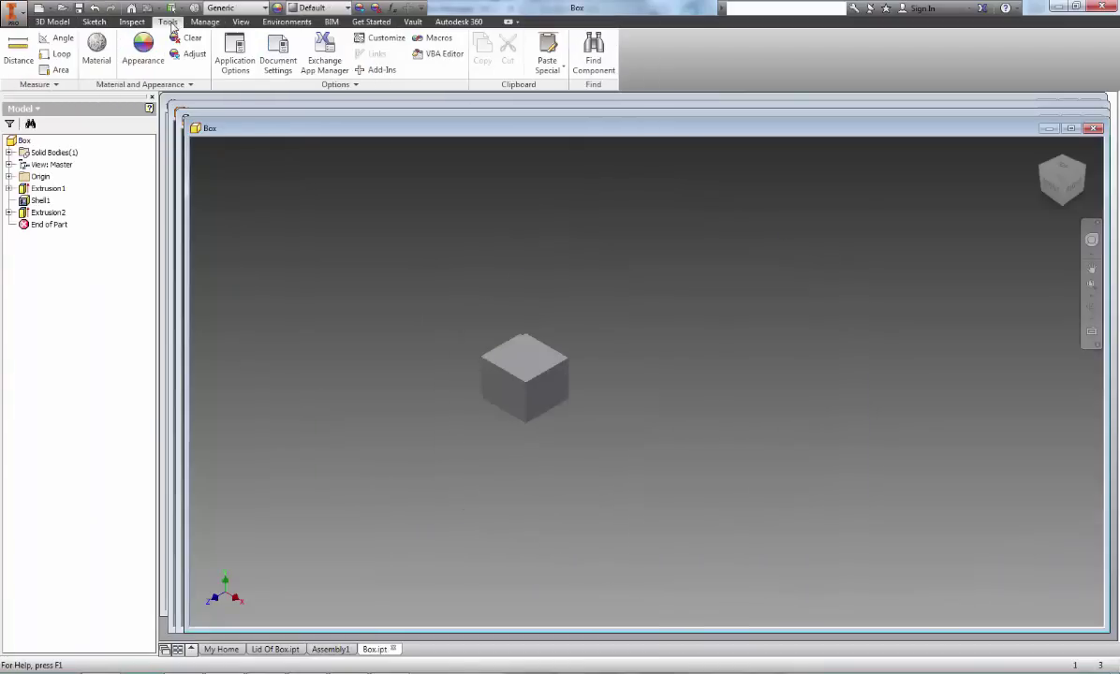
click(192, 54)
scroll(610, 375, up, 5)
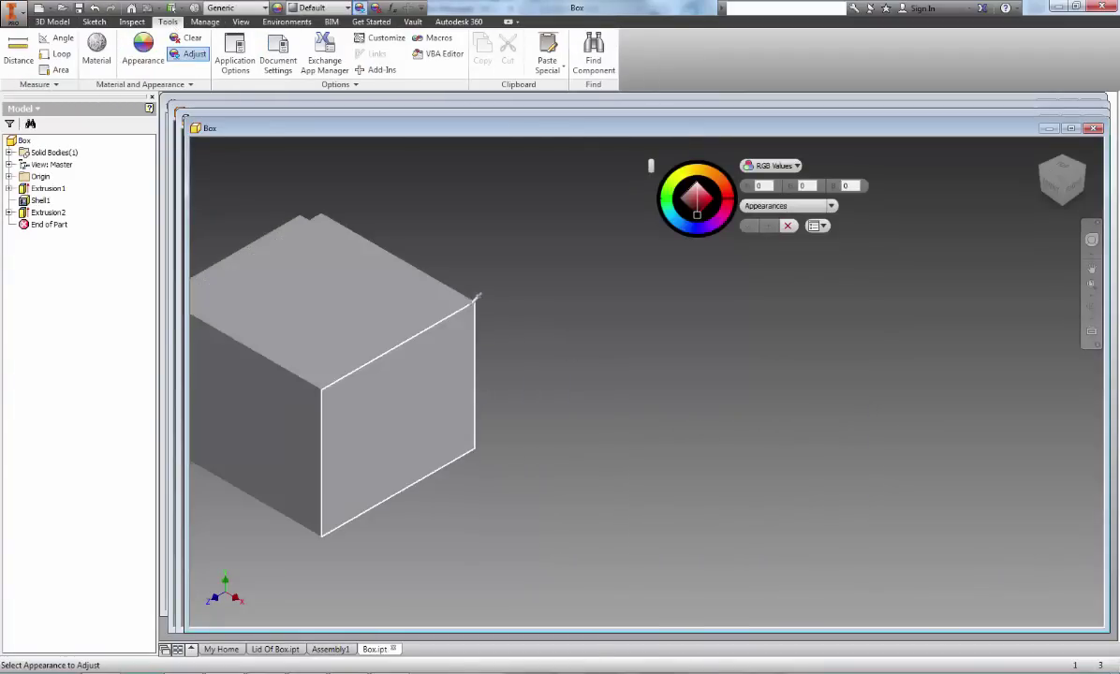
click(480, 298)
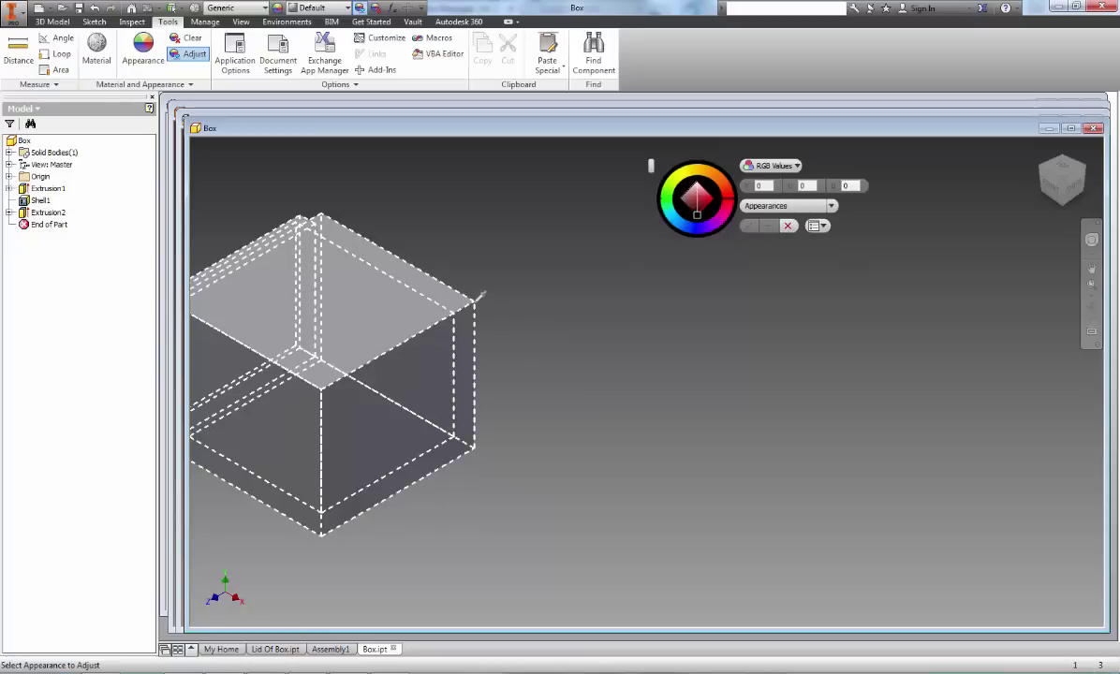
click(679, 186)
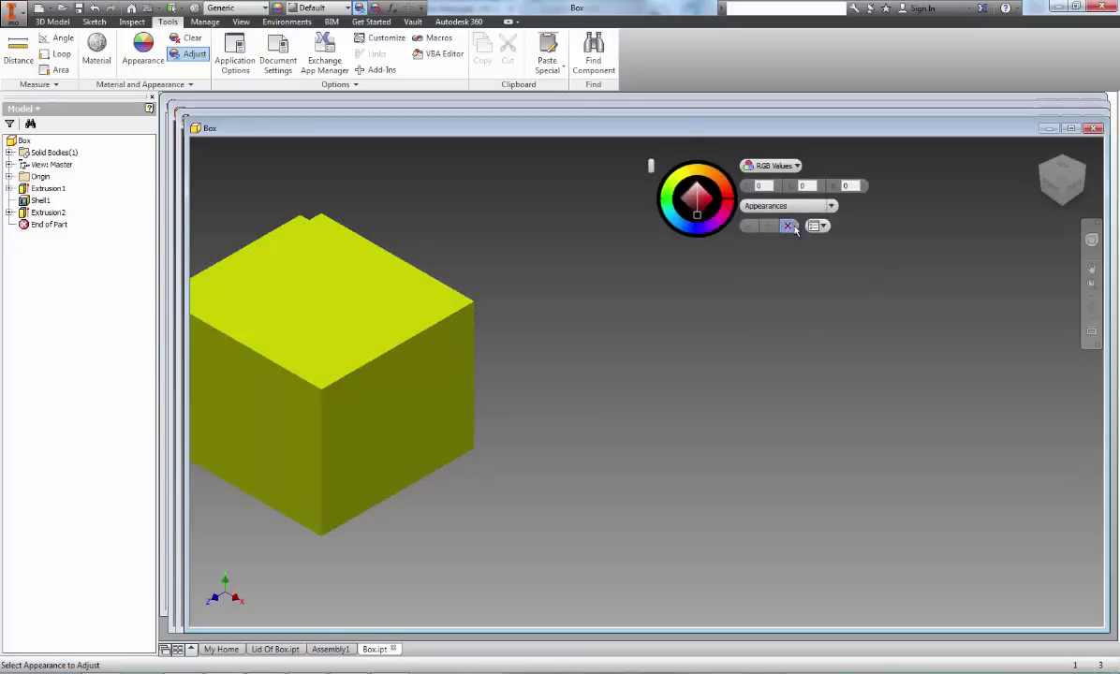
click(791, 227)
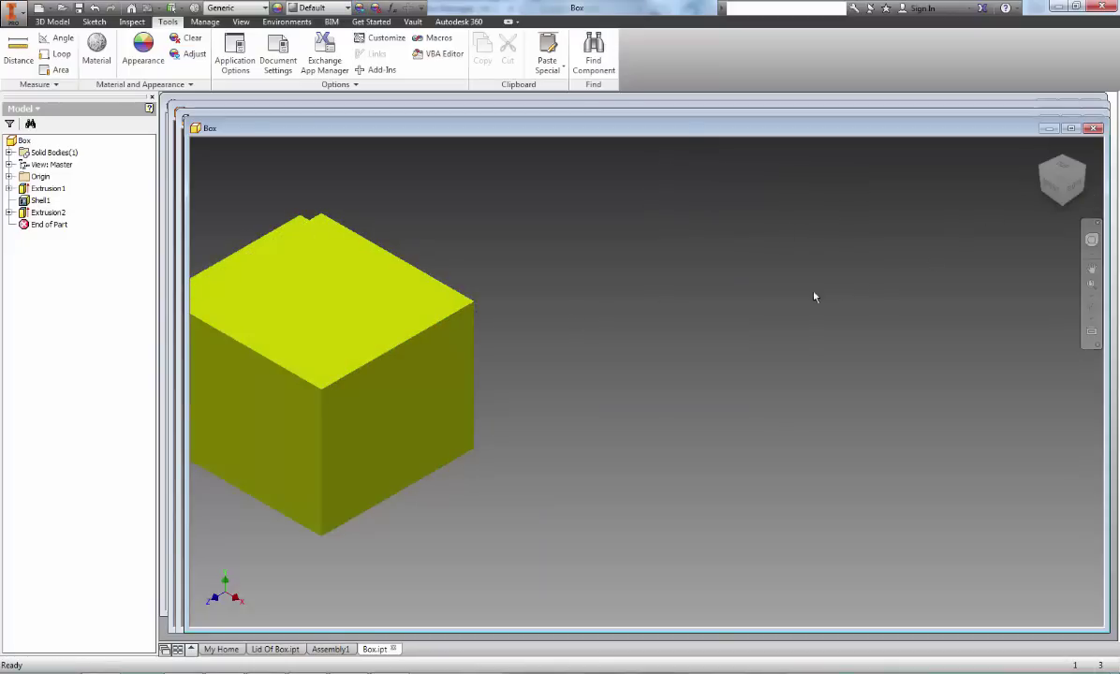